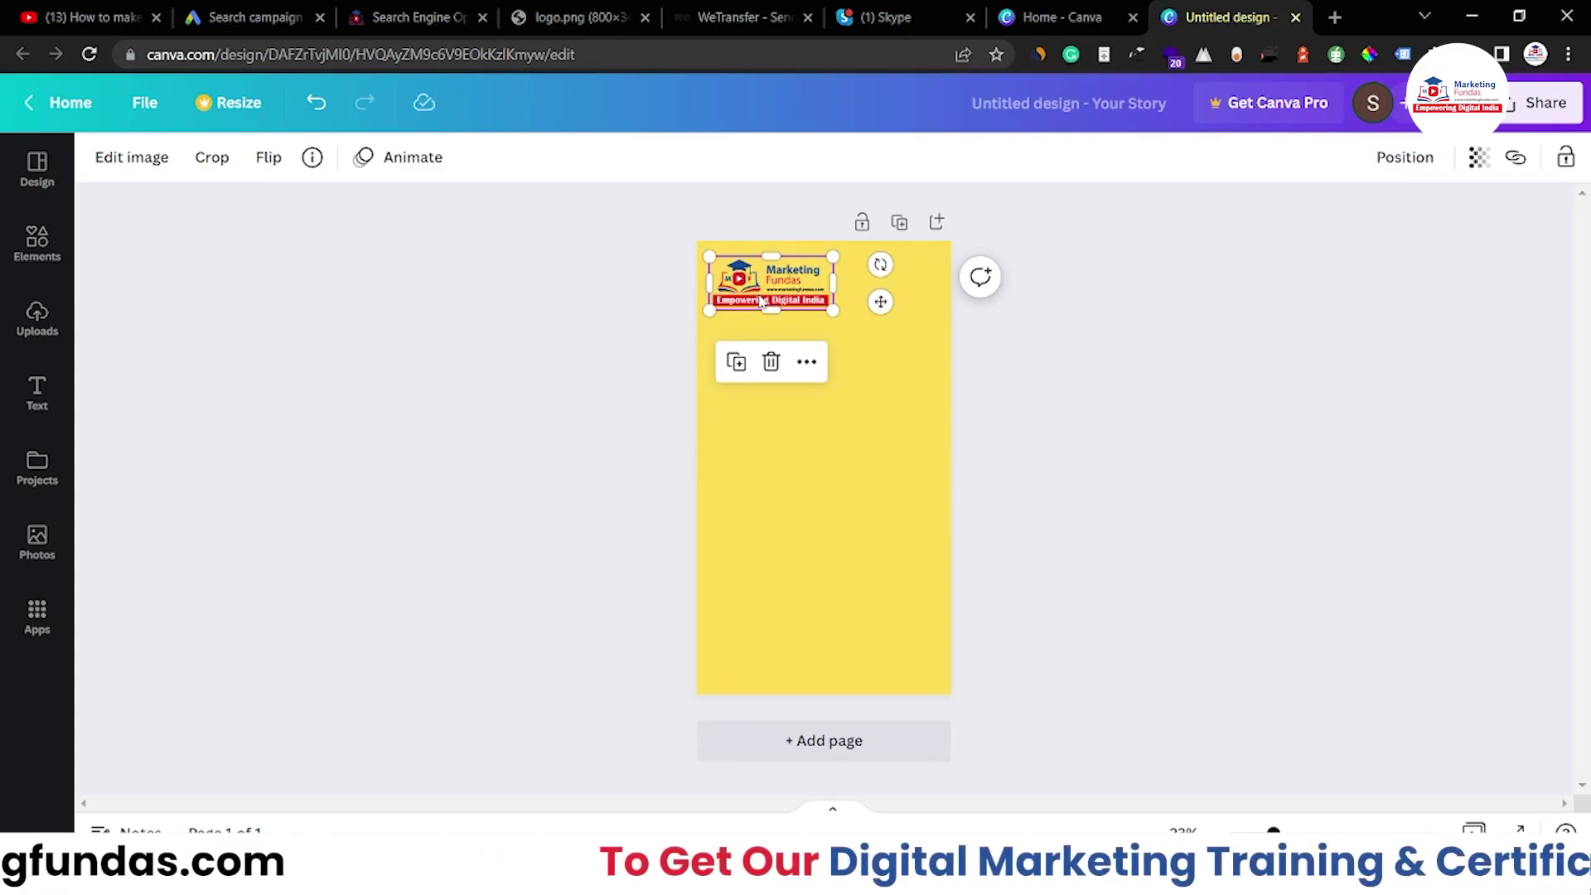
# Shrink the logo slightly, nudge it toward the top-left corner, and open the Elements library
pyautogui.moveTo(832, 310); pyautogui.dragTo(824, 306)
pyautogui.click(607, 292)
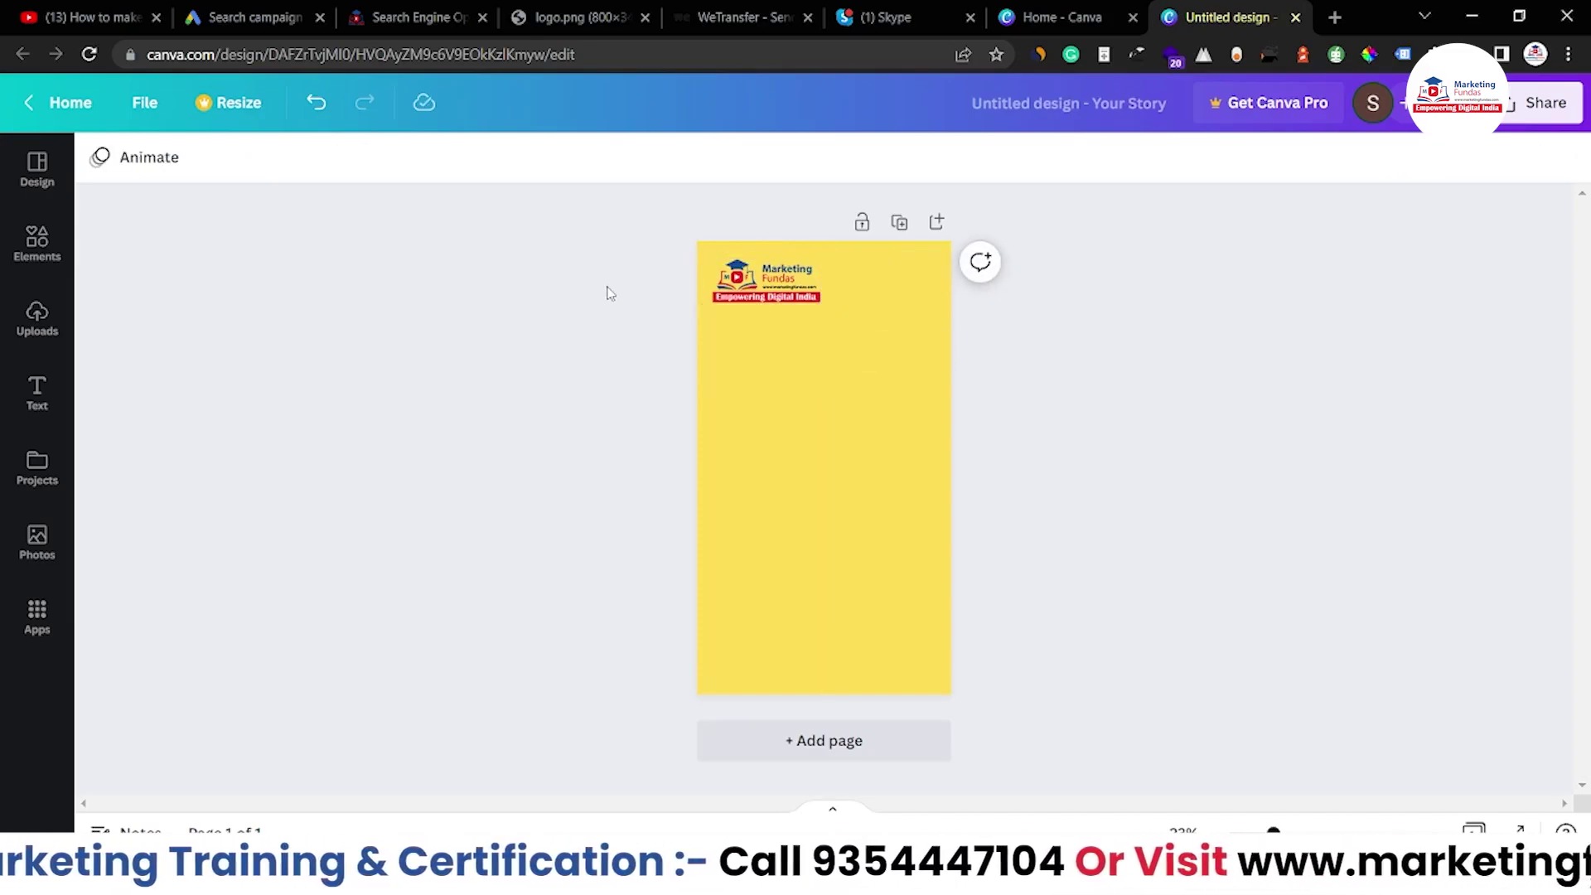
pyautogui.click(759, 301)
pyautogui.moveTo(760, 301); pyautogui.dragTo(758, 299)
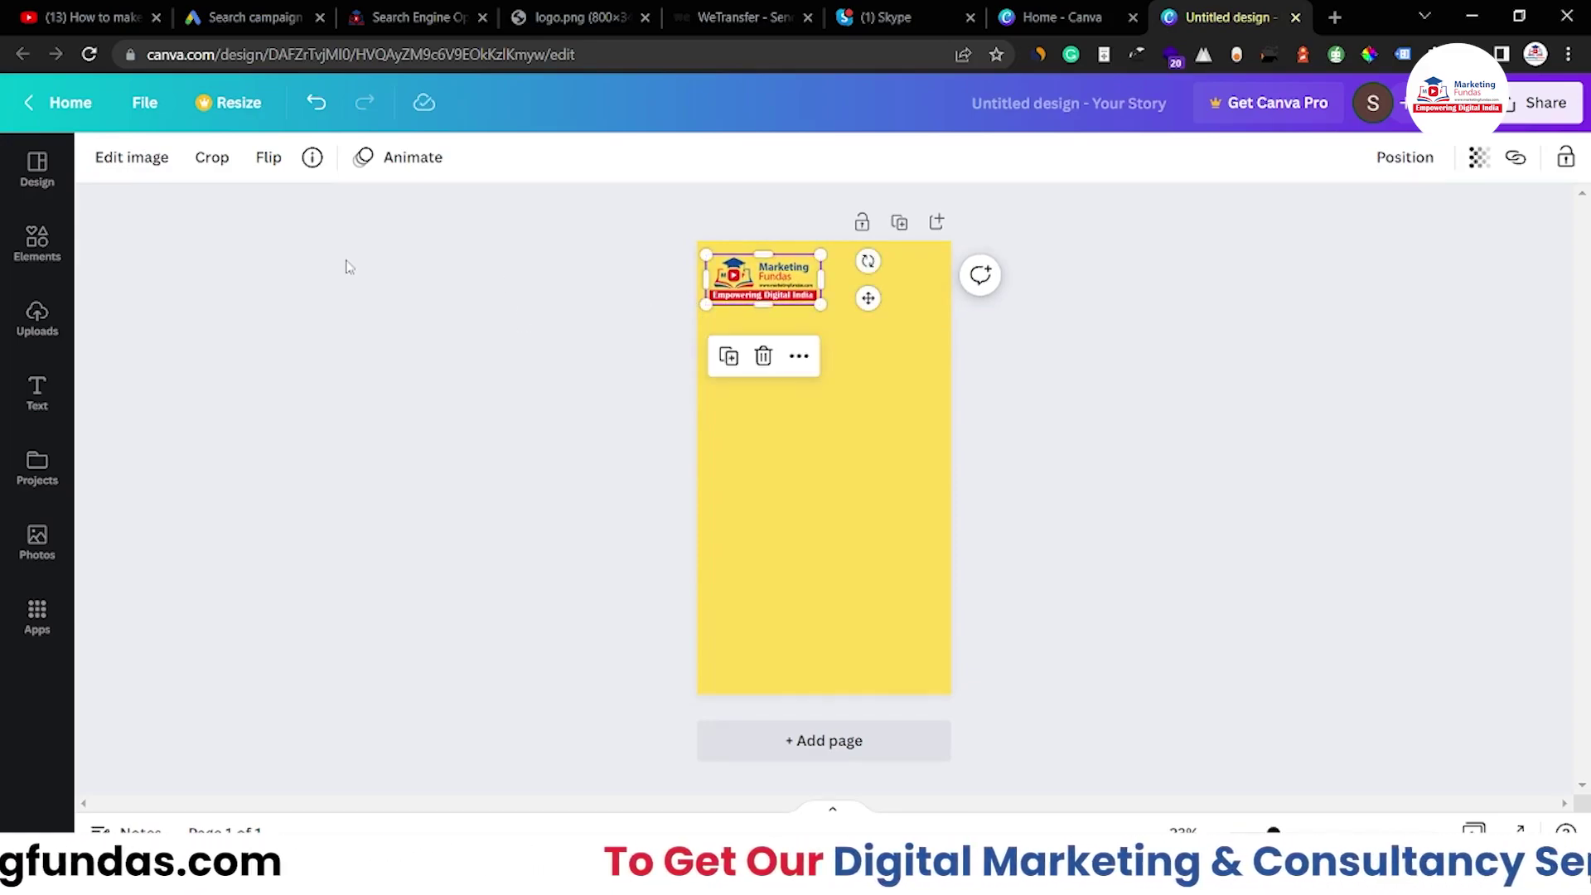
pyautogui.click(33, 260)
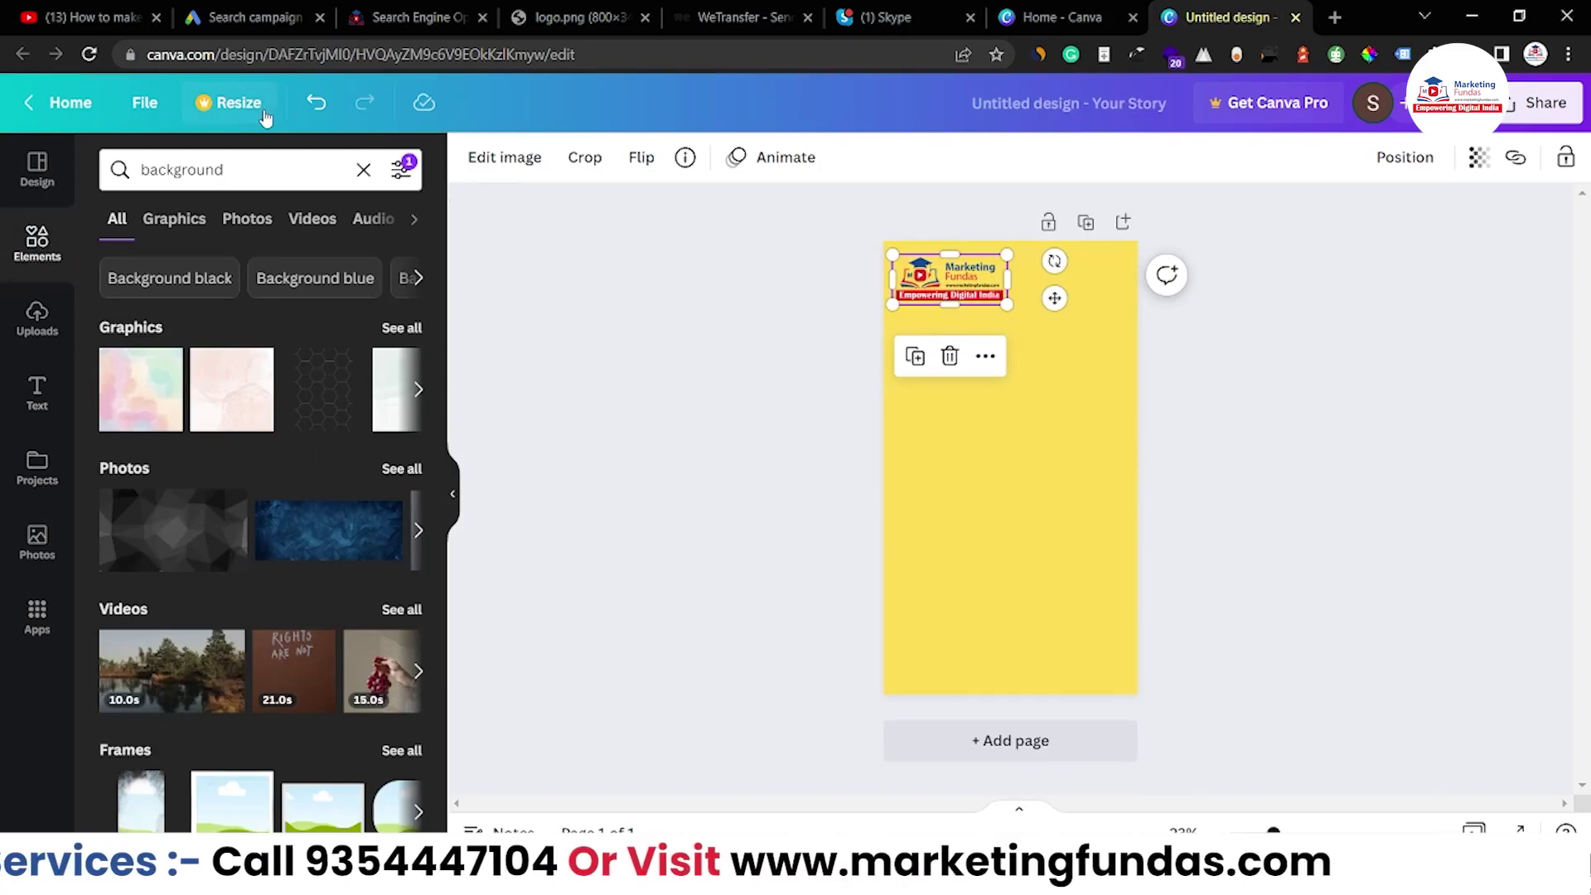
pyautogui.click(1333, 18)
pyautogui.write('g')
pyautogui.press('BackSpace')
pyautogui.write('se')
pyautogui.press('BackSpace')
pyautogui.press('BackSpace')
pyautogui.press('BackSpace')
pyautogui.write('back')
pyautogui.press('Down')
pyautogui.press('Return')
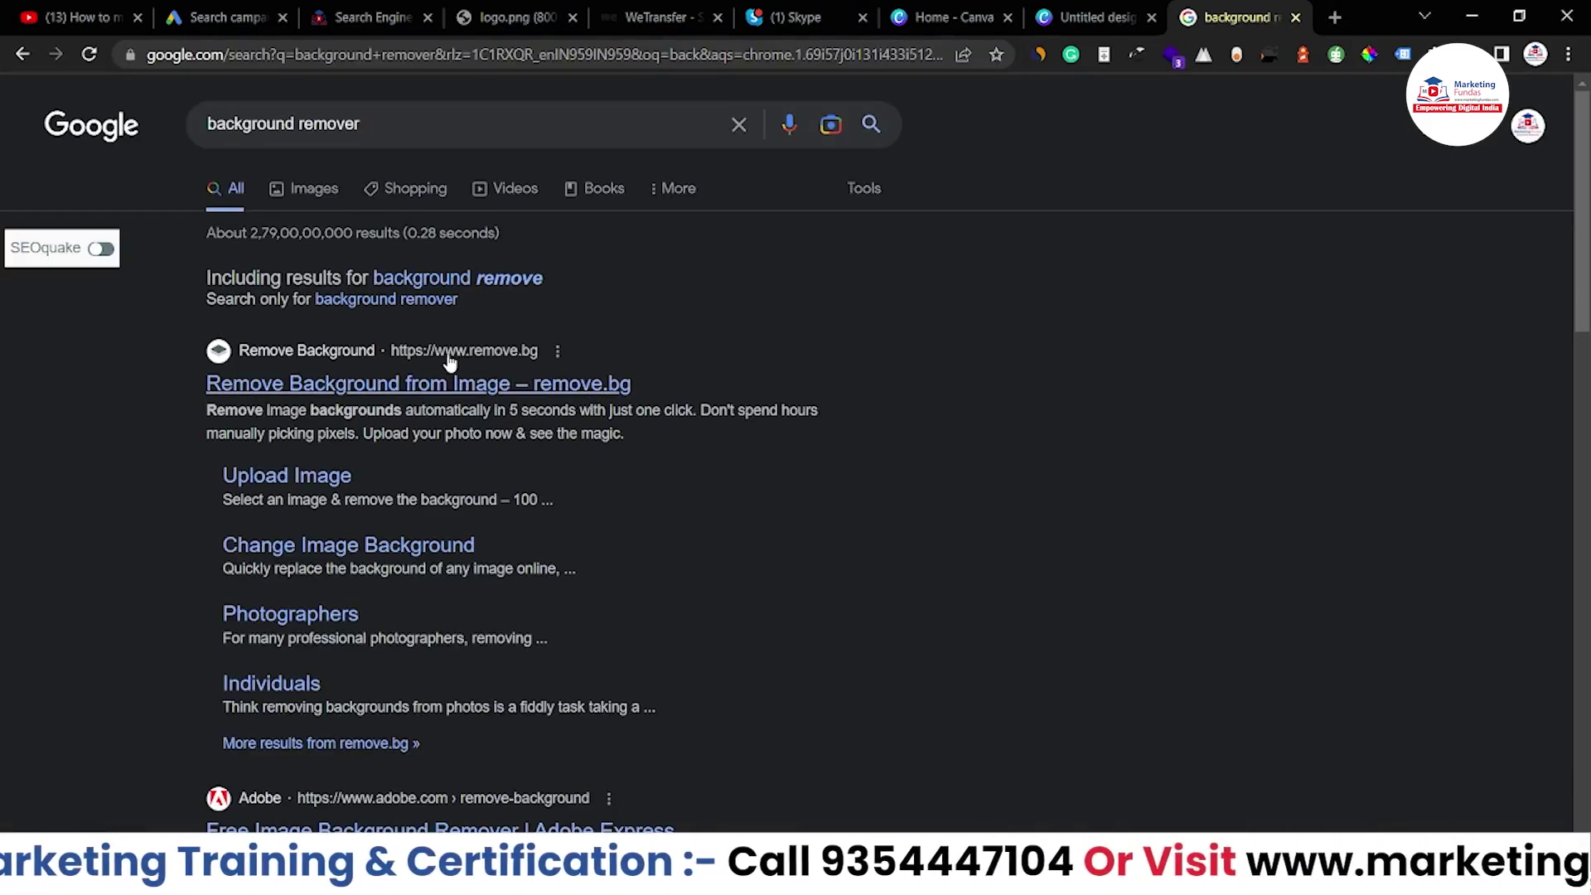
pyautogui.click(525, 390)
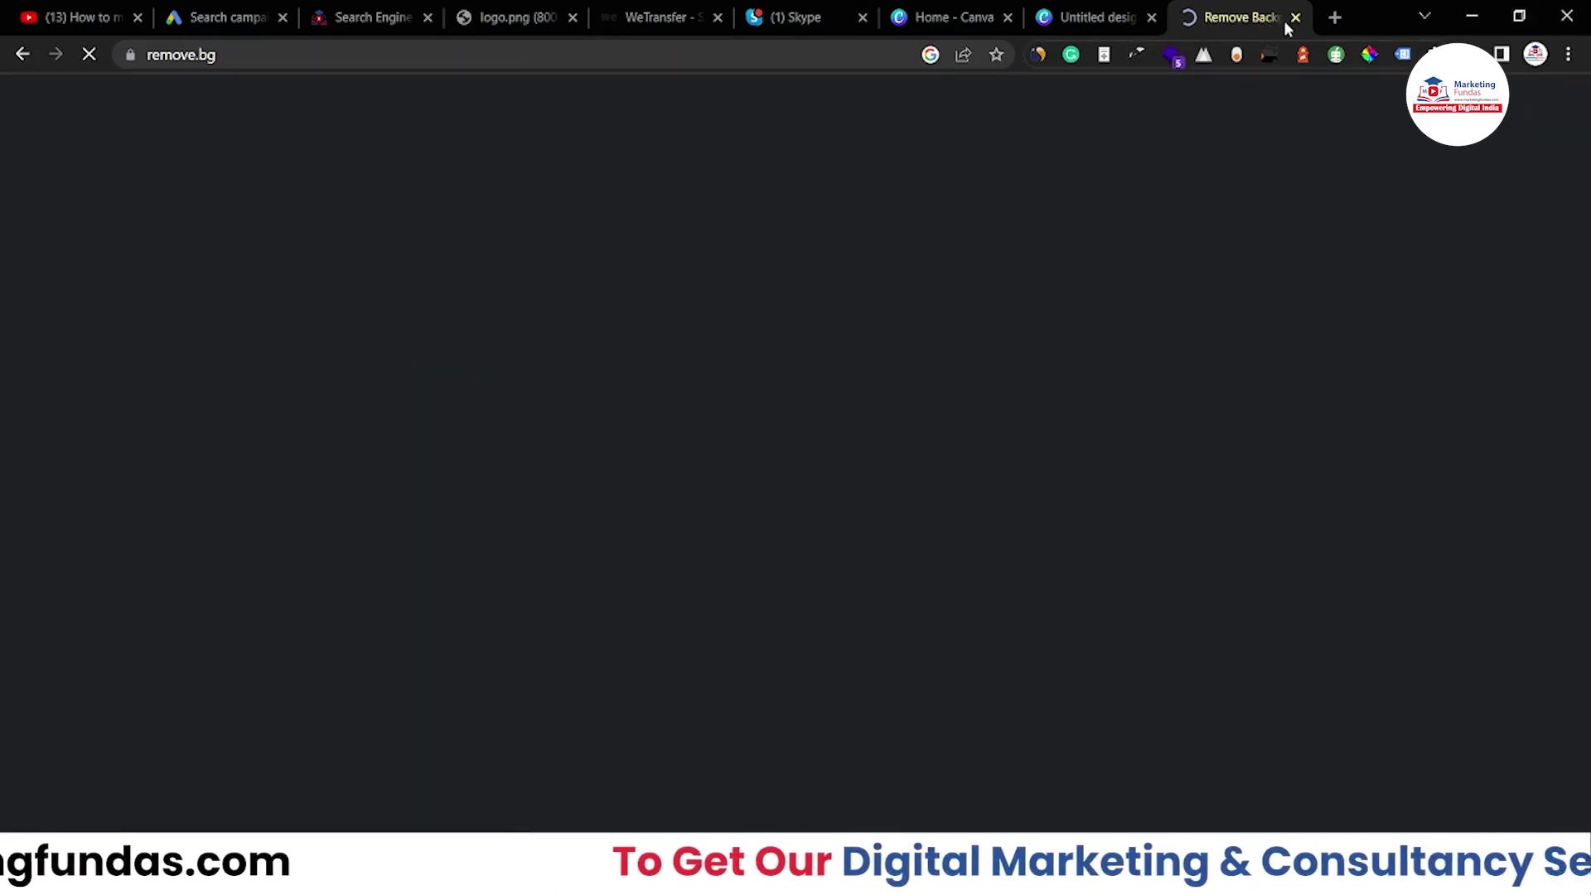
pyautogui.click(1295, 18)
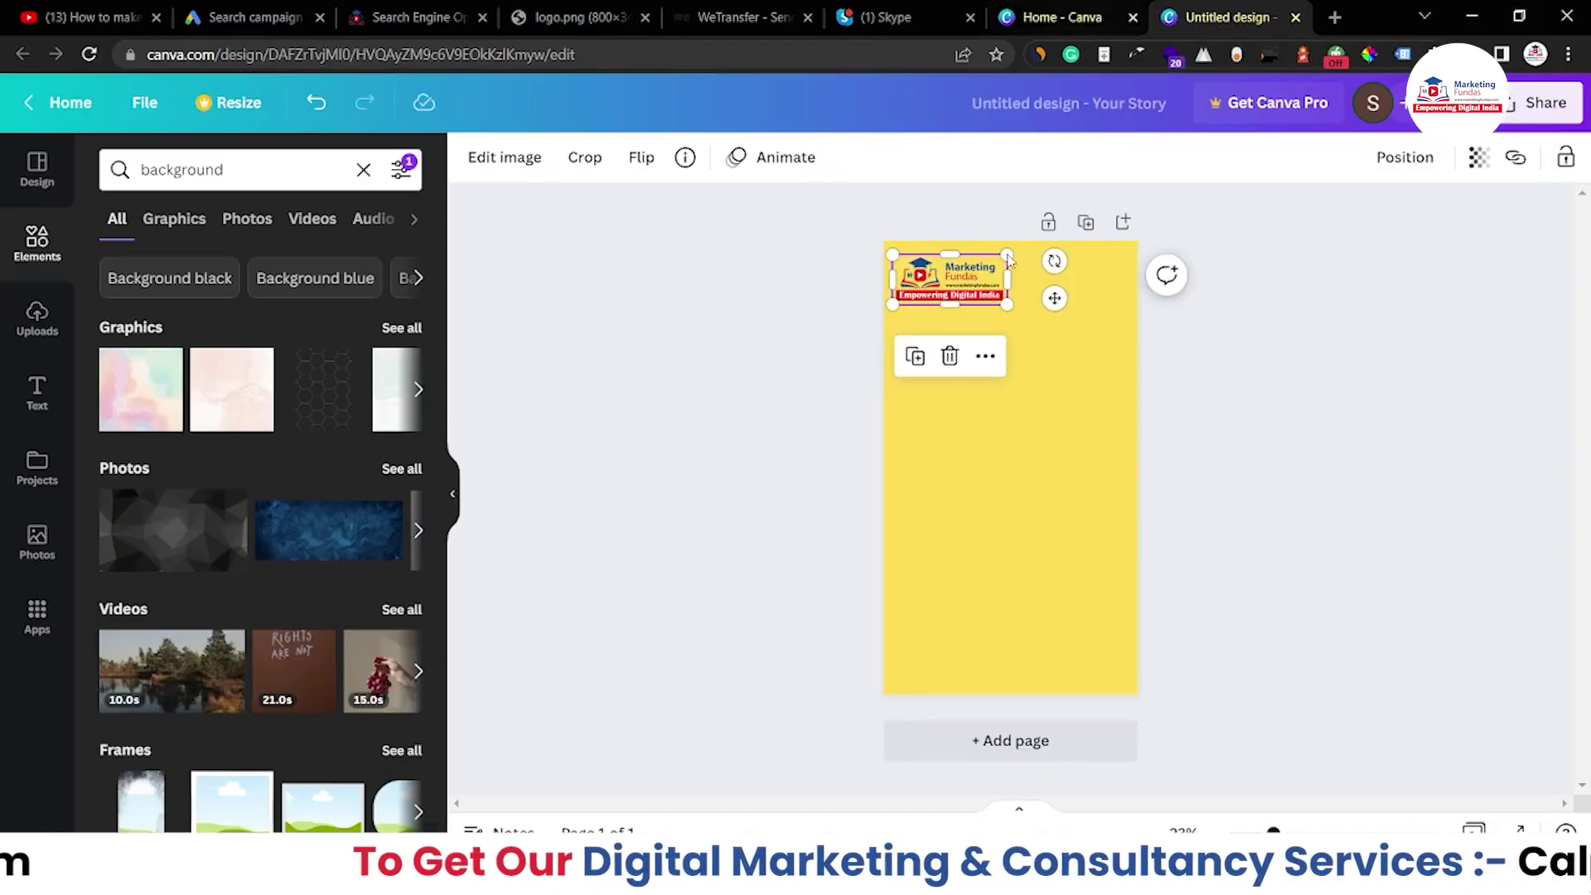
pyautogui.click(684, 385)
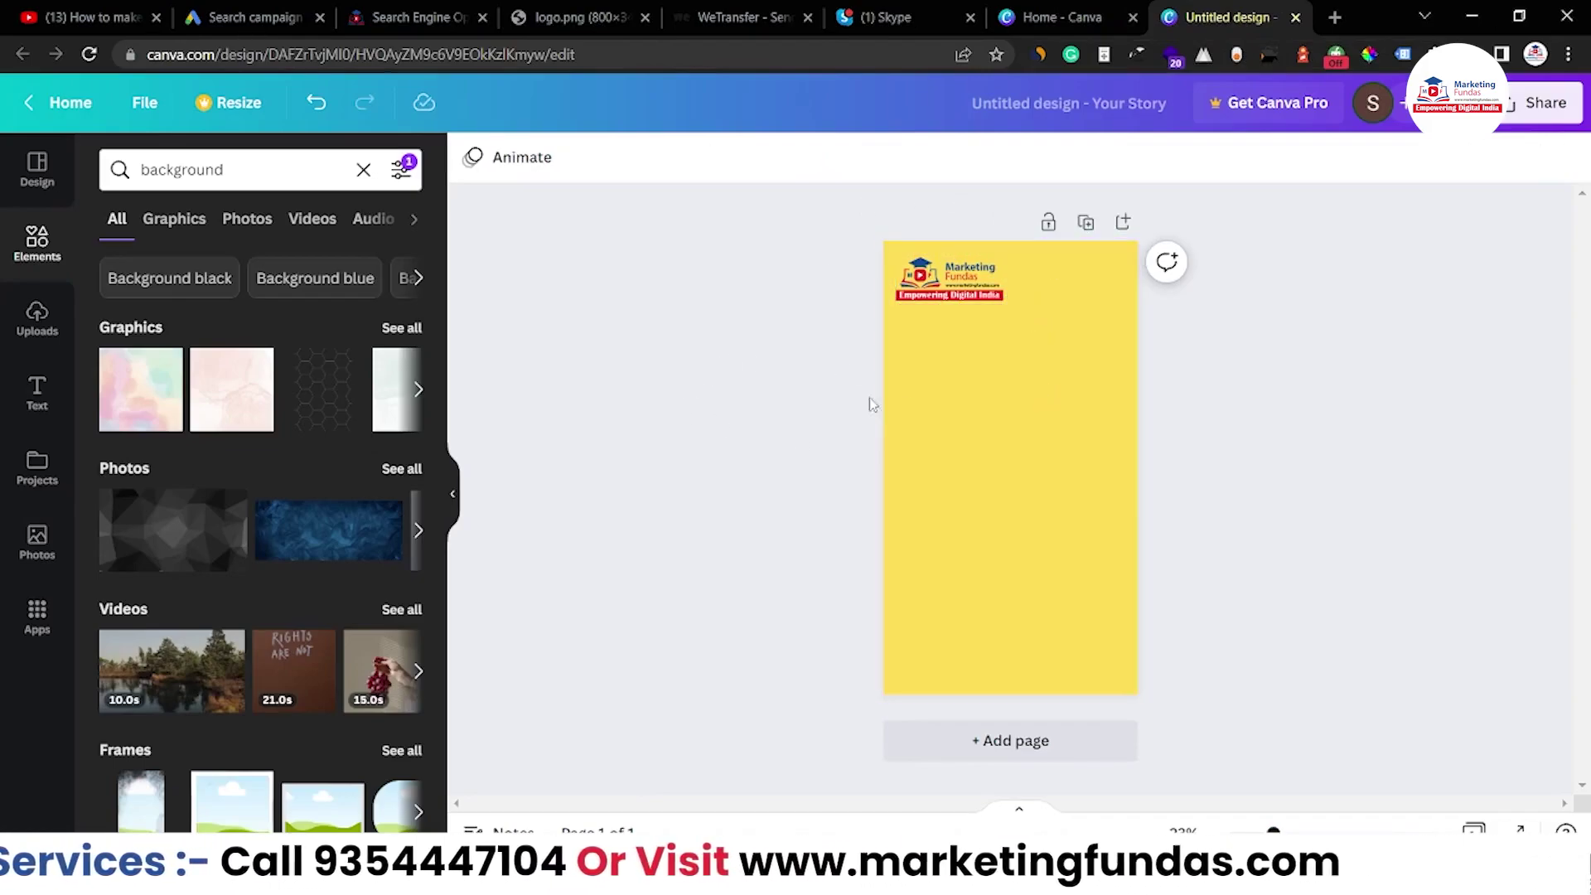
pyautogui.click(922, 292)
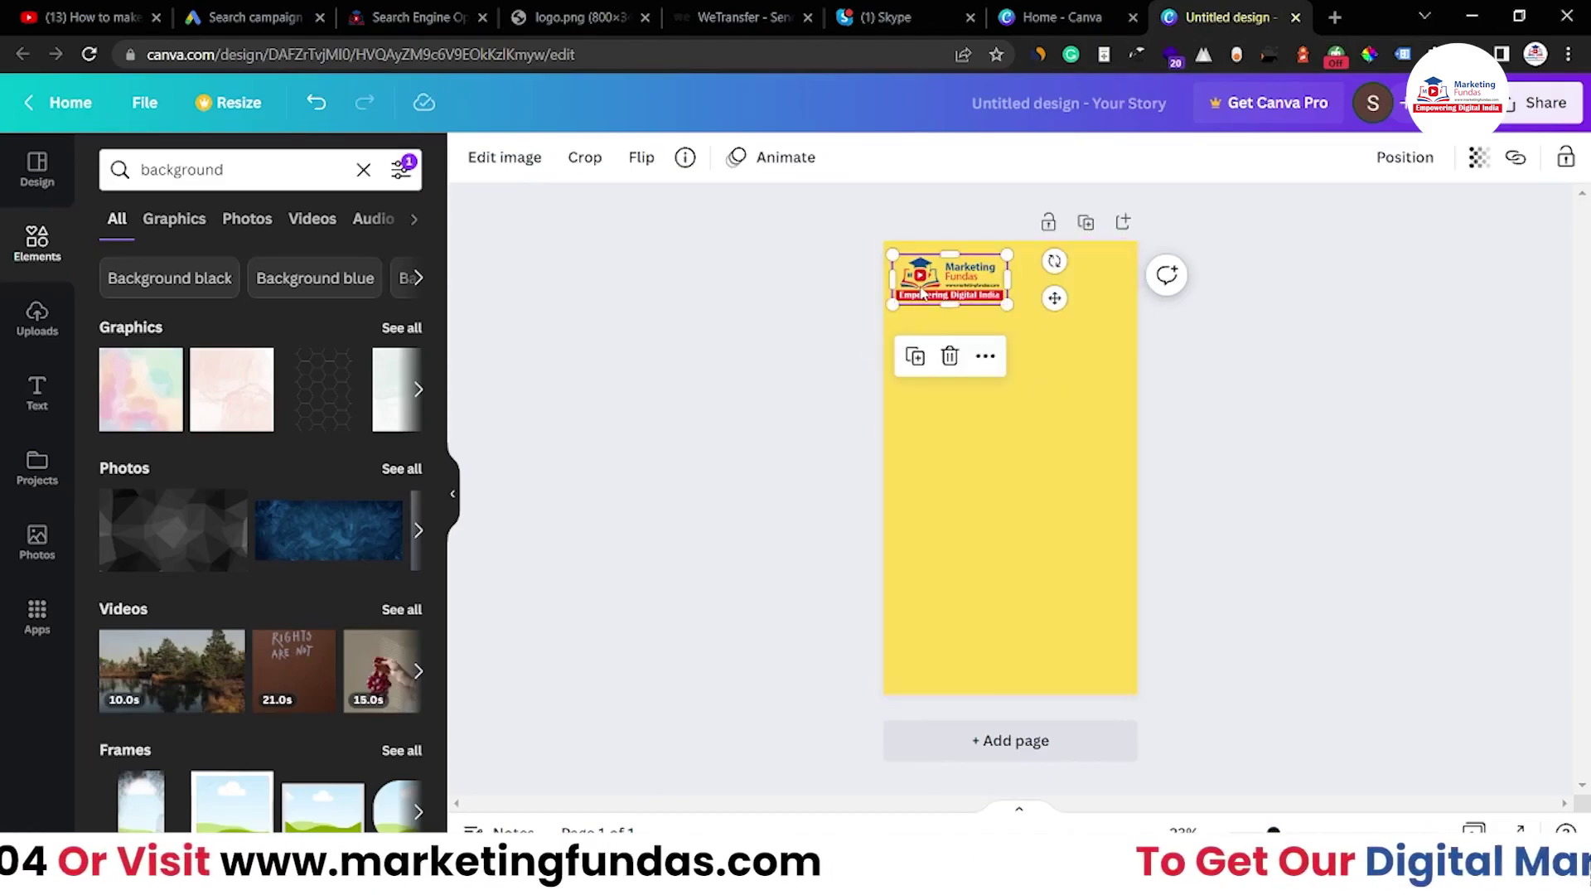
pyautogui.click(680, 464)
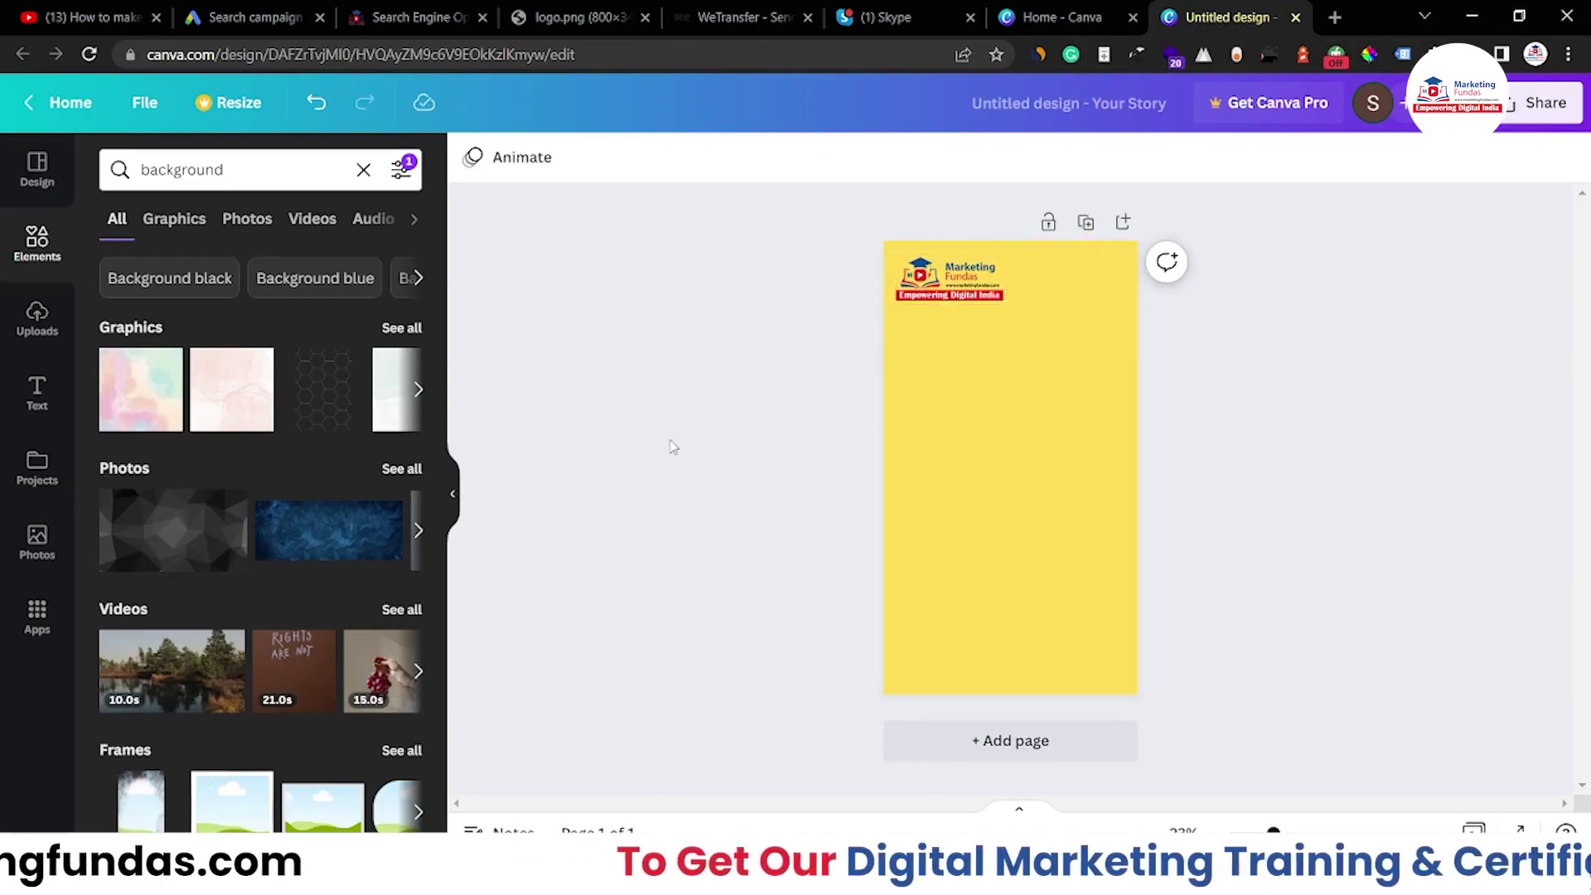
pyautogui.click(928, 282)
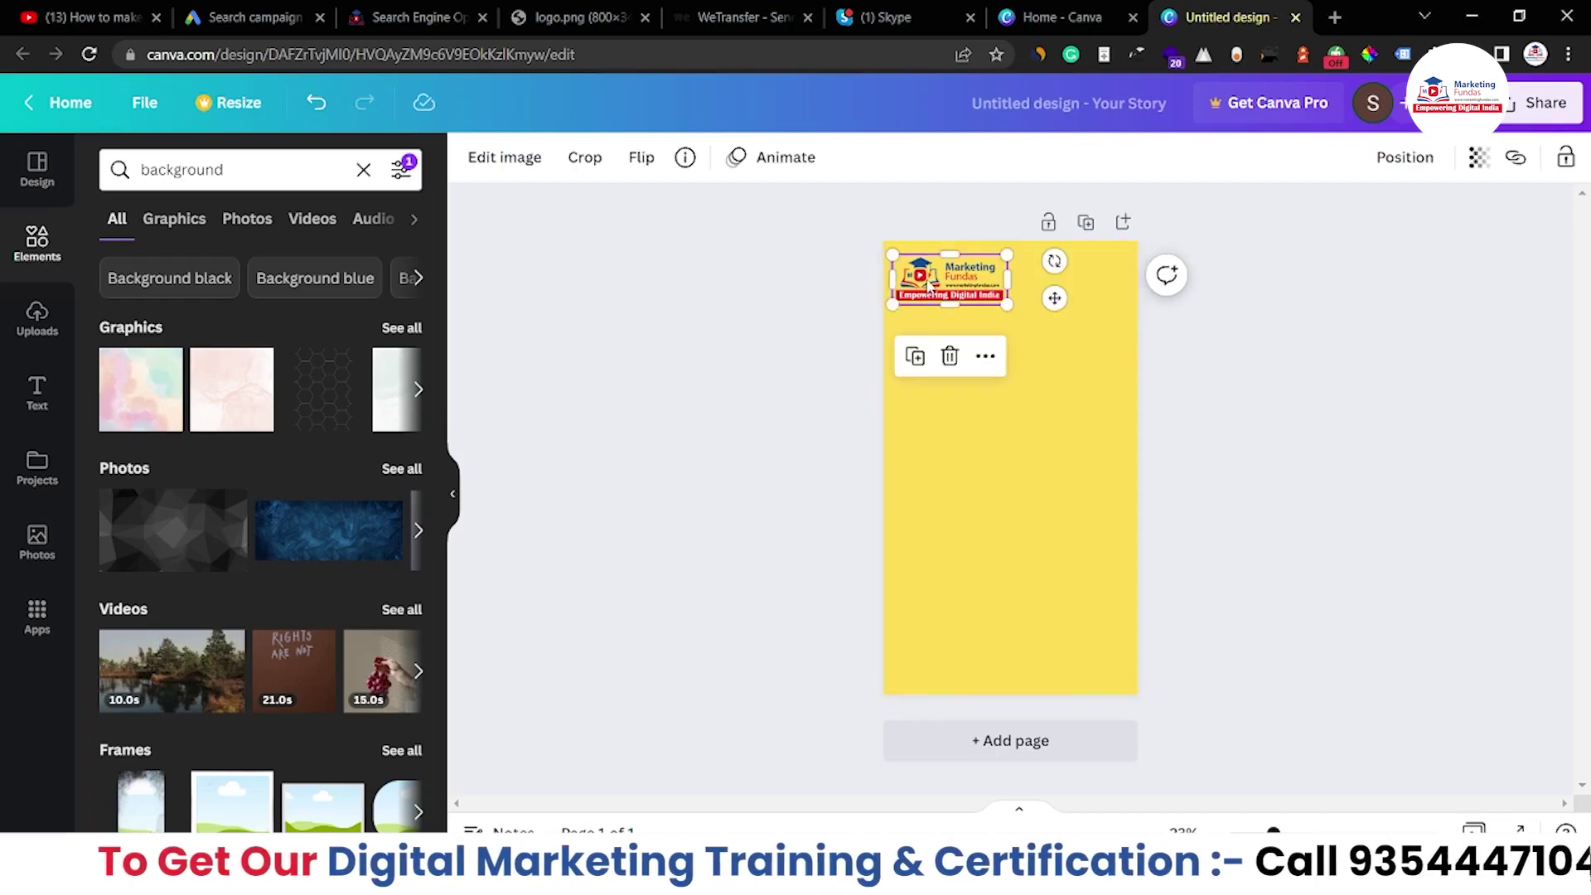
pyautogui.click(505, 157)
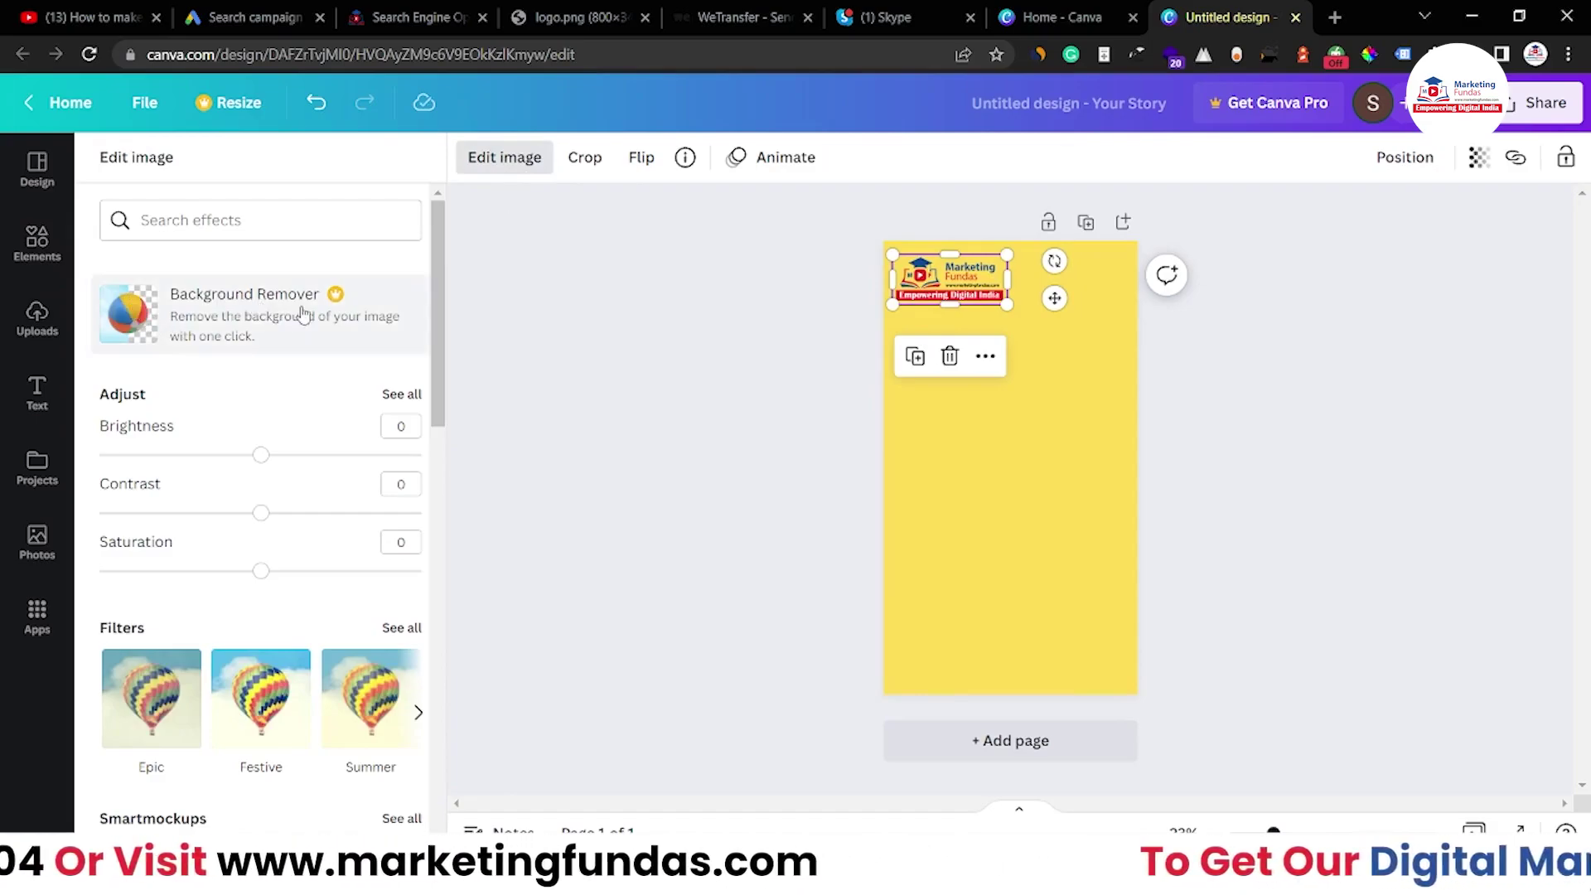
pyautogui.press('Escape')
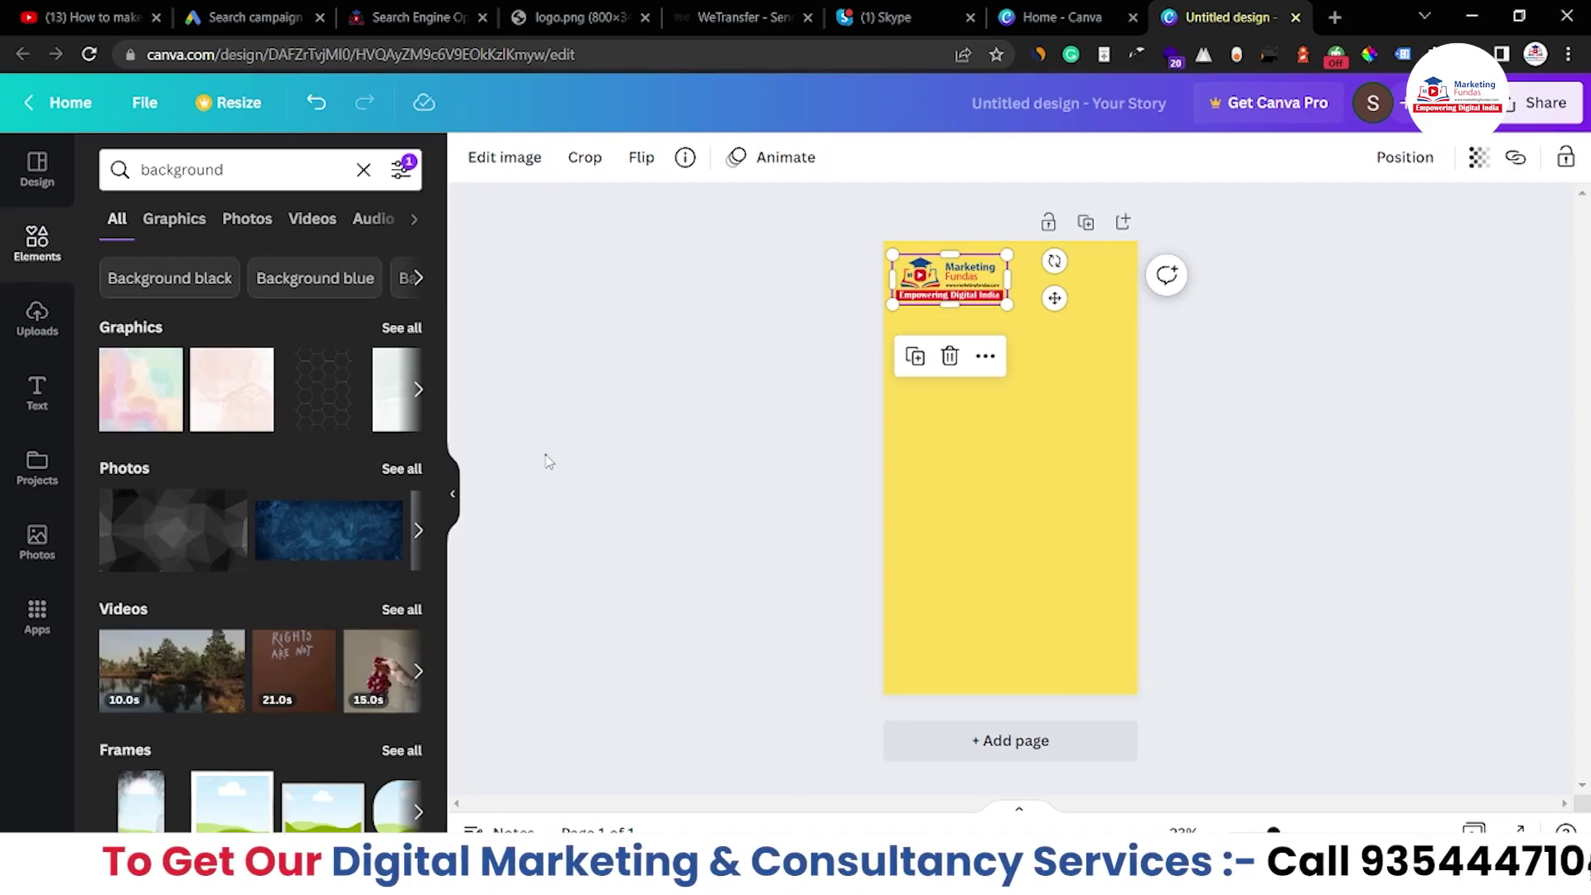
pyautogui.press('Escape')
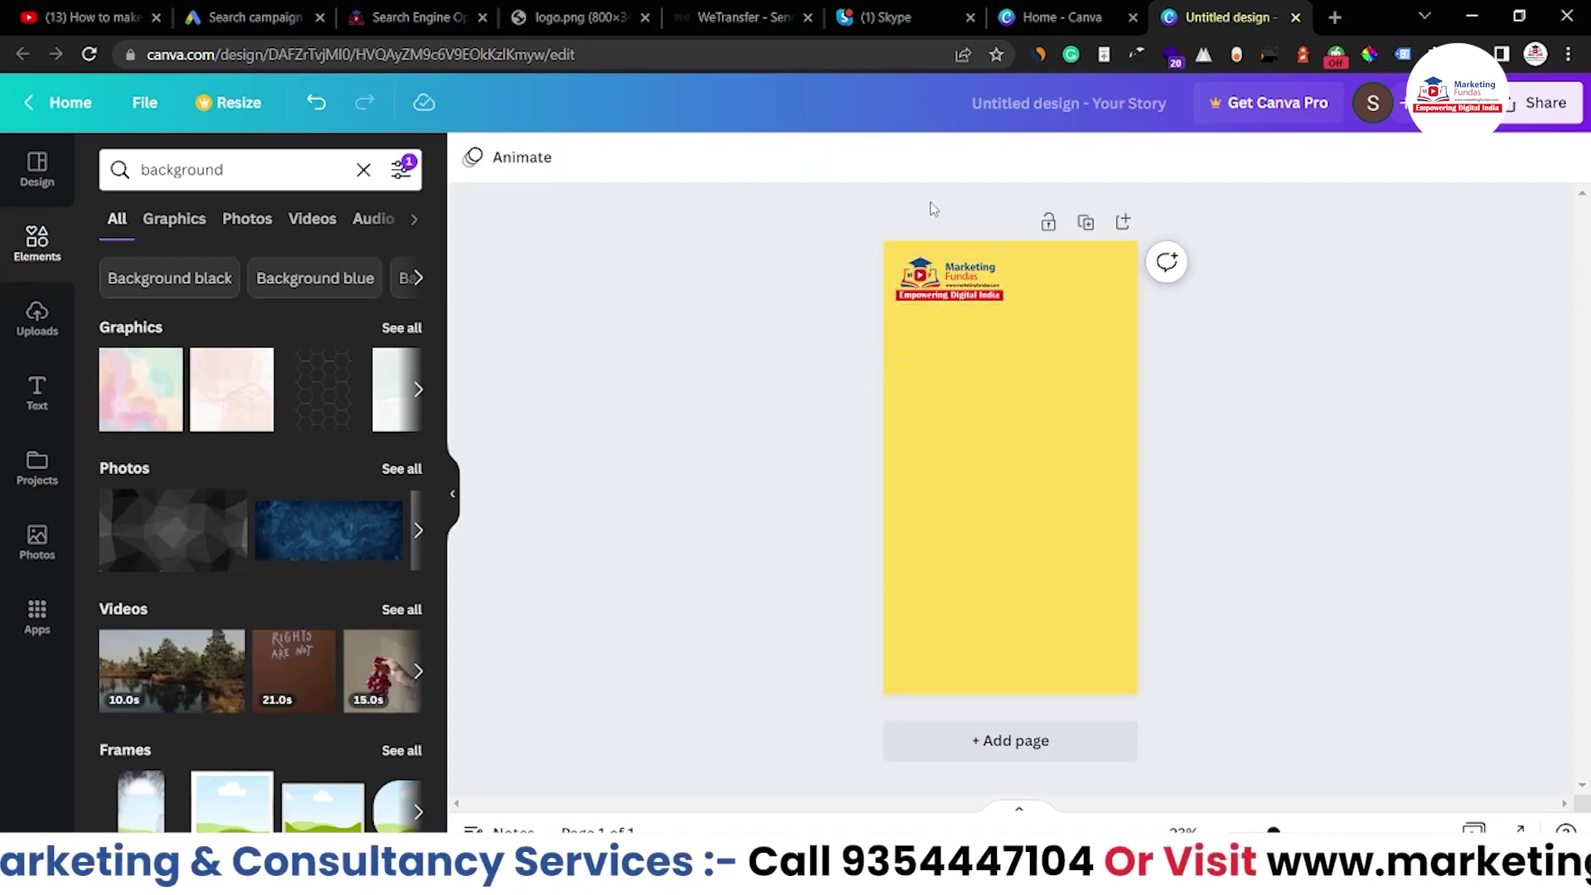
# Replace the old search with 'border' in the elements library and scroll through the results
pyautogui.click(240, 172)
pyautogui.press('BackSpace')
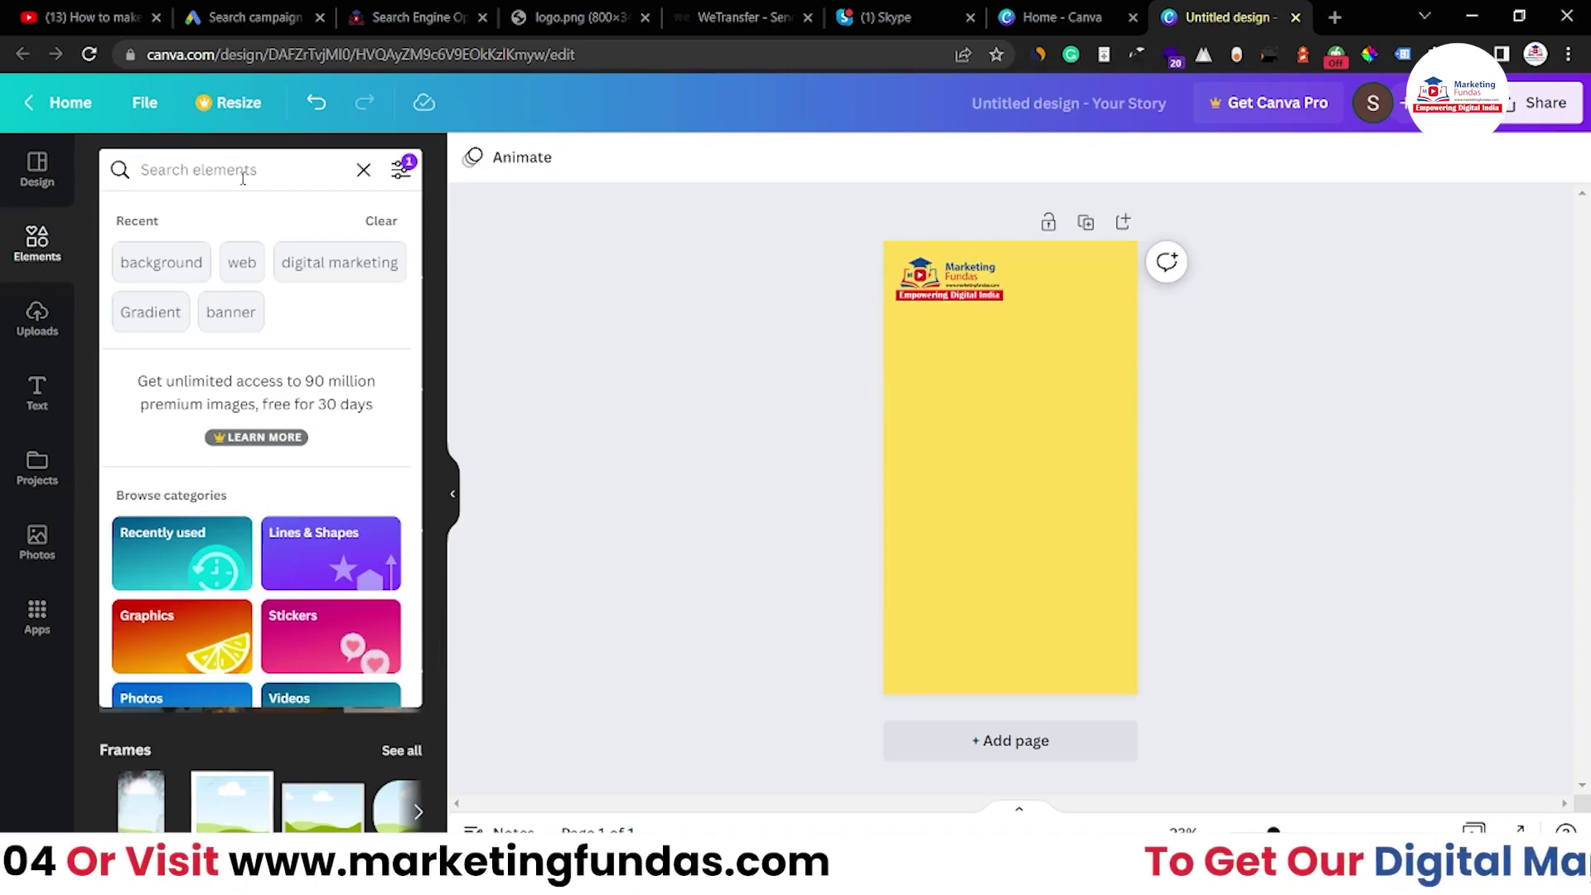
pyautogui.write('border')
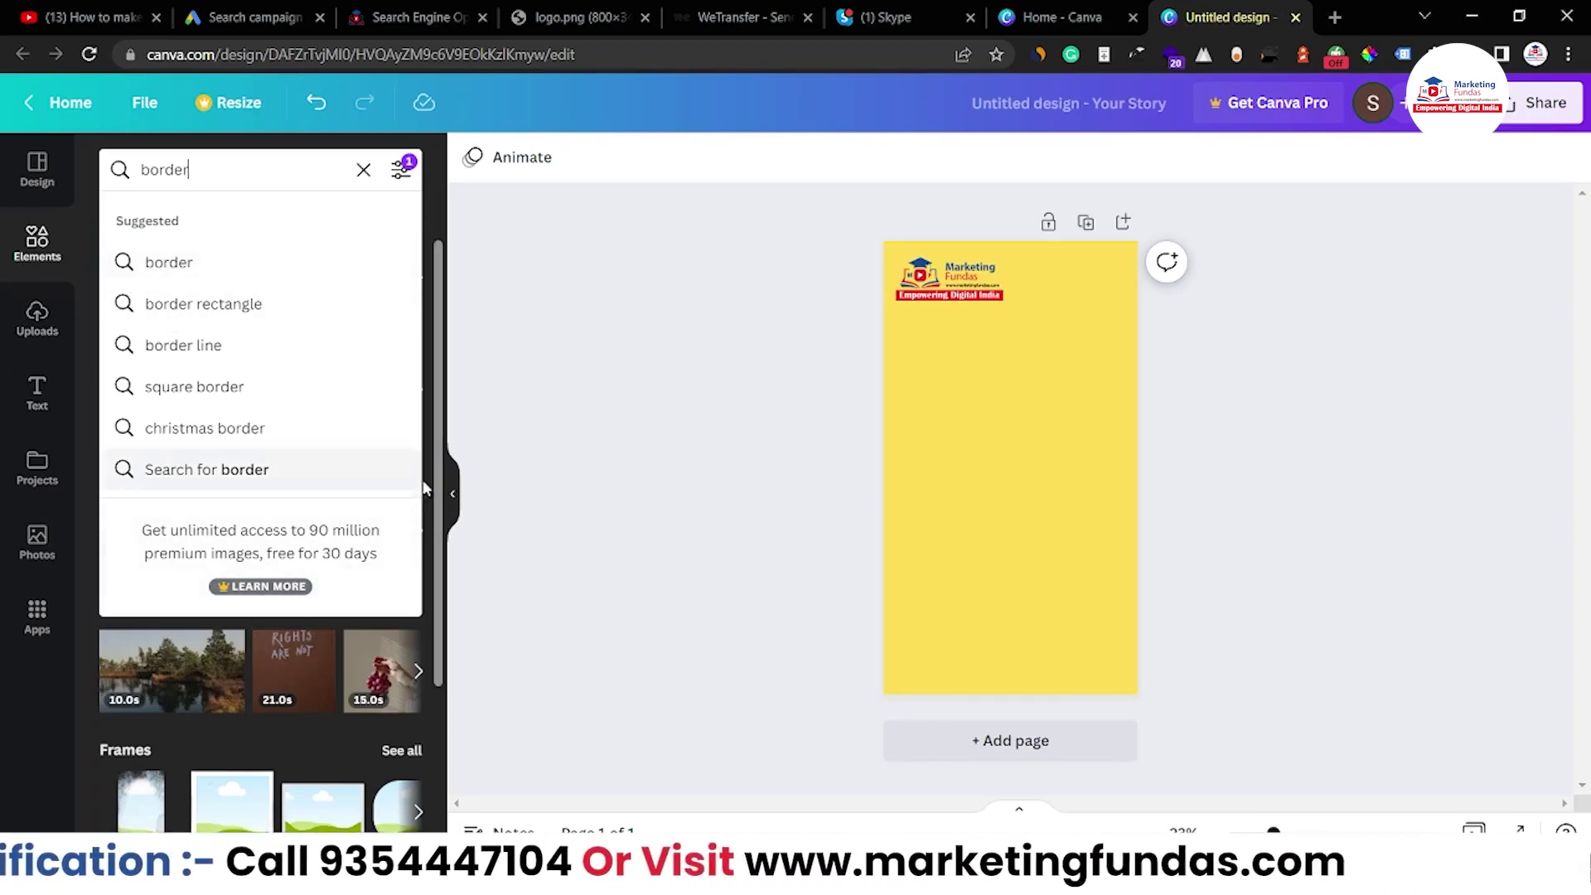
pyautogui.press('Return')
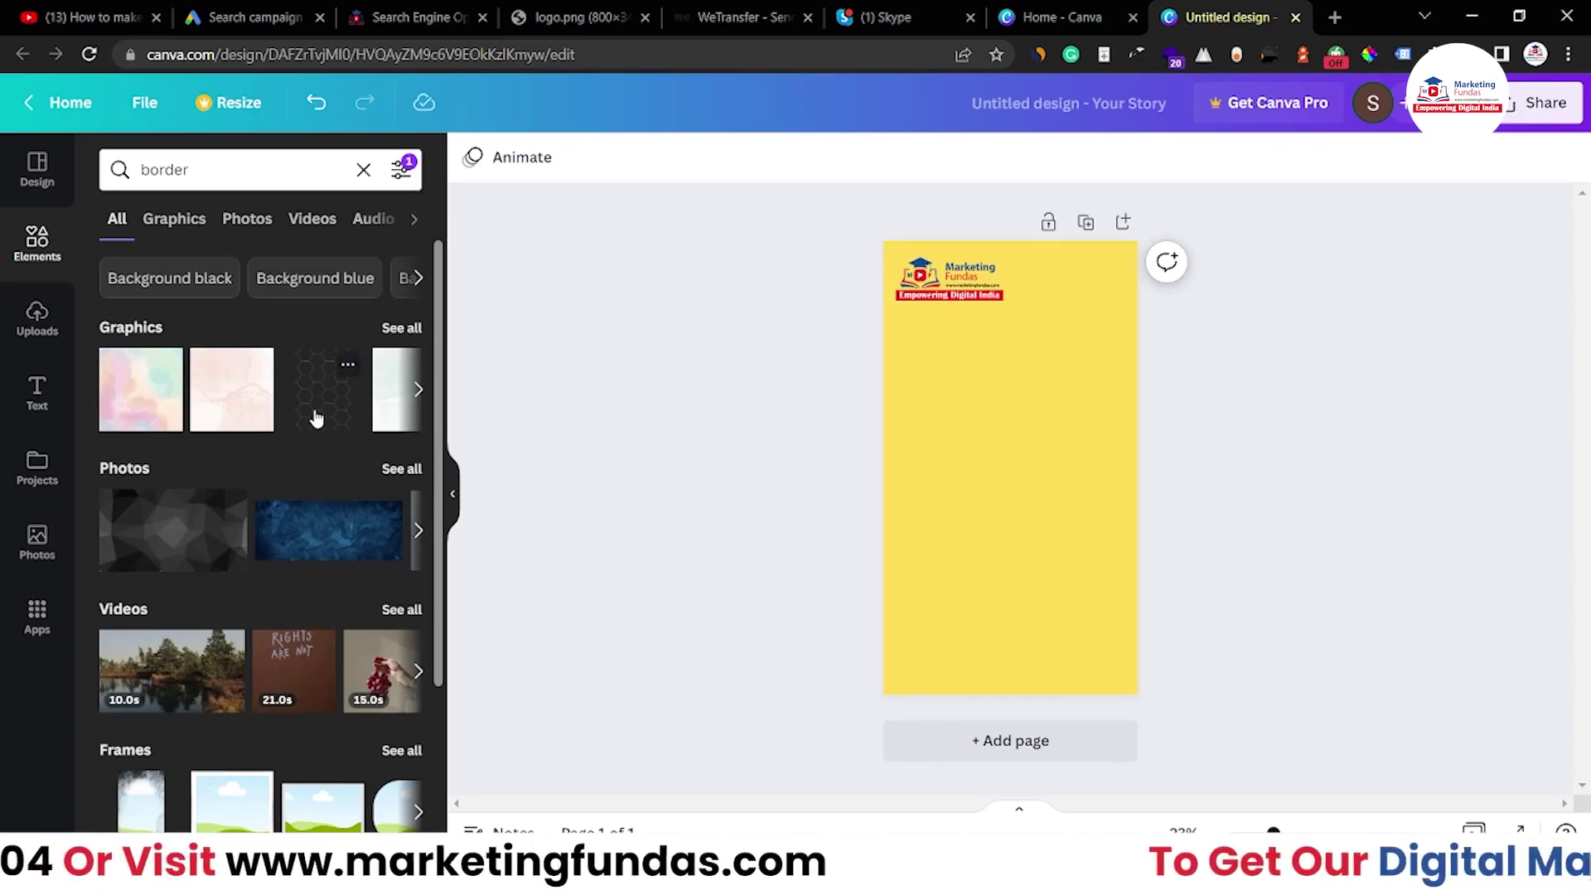
pyautogui.scroll(-3, 295, 586)
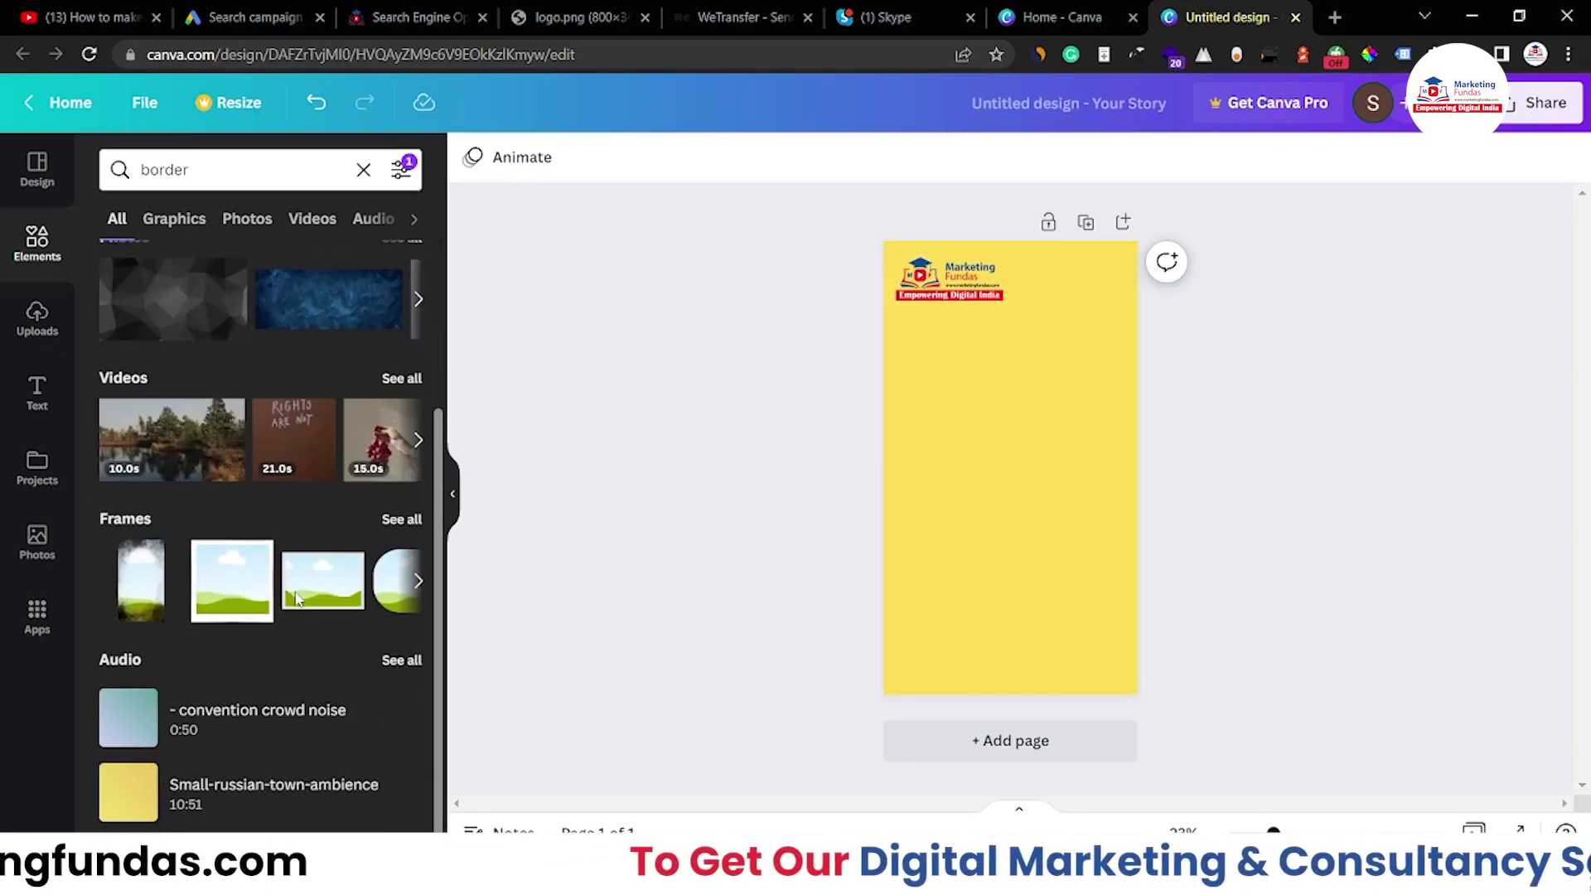
pyautogui.scroll(3, 98, 377)
pyautogui.scroll(-3, 194, 471)
pyautogui.scroll(3, 194, 471)
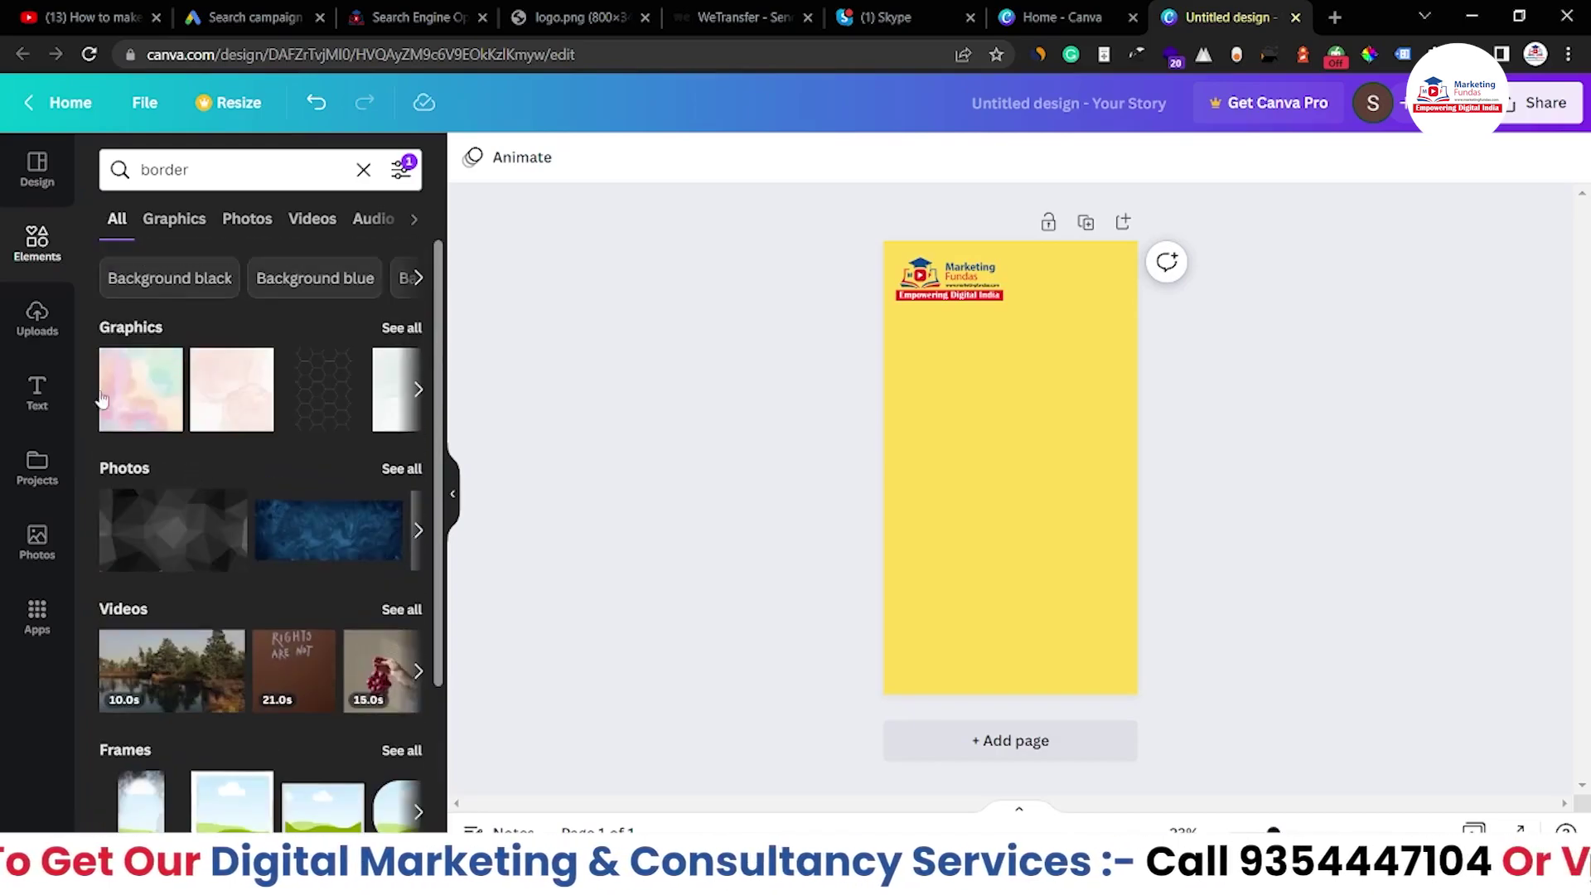
# Peek at stock photos, then return to the border element results and scroll them
pyautogui.click(39, 547)
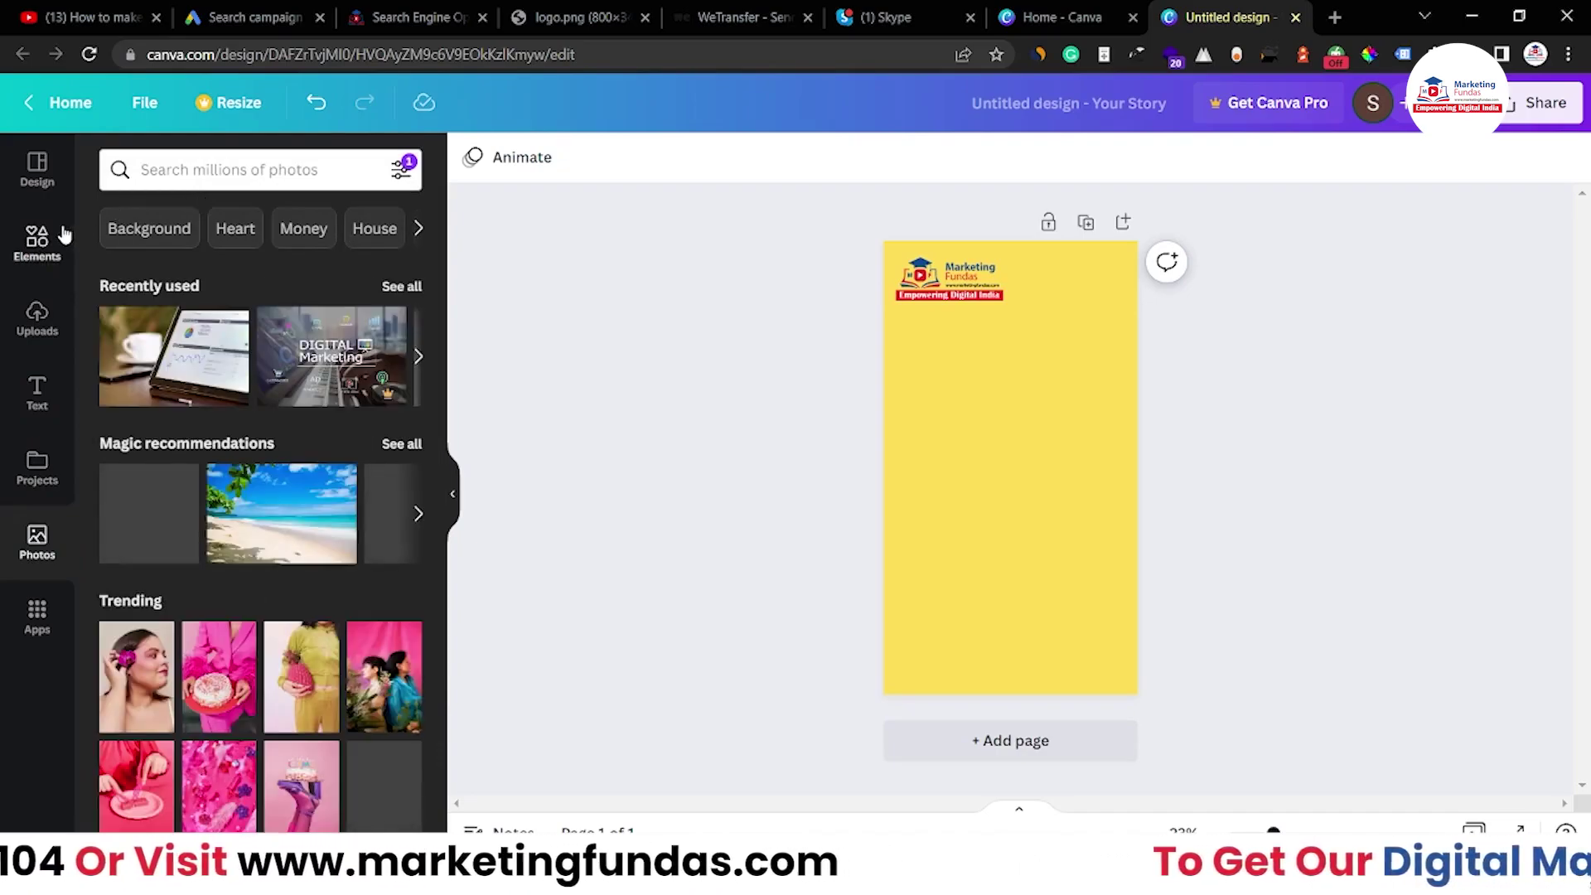
pyautogui.click(56, 235)
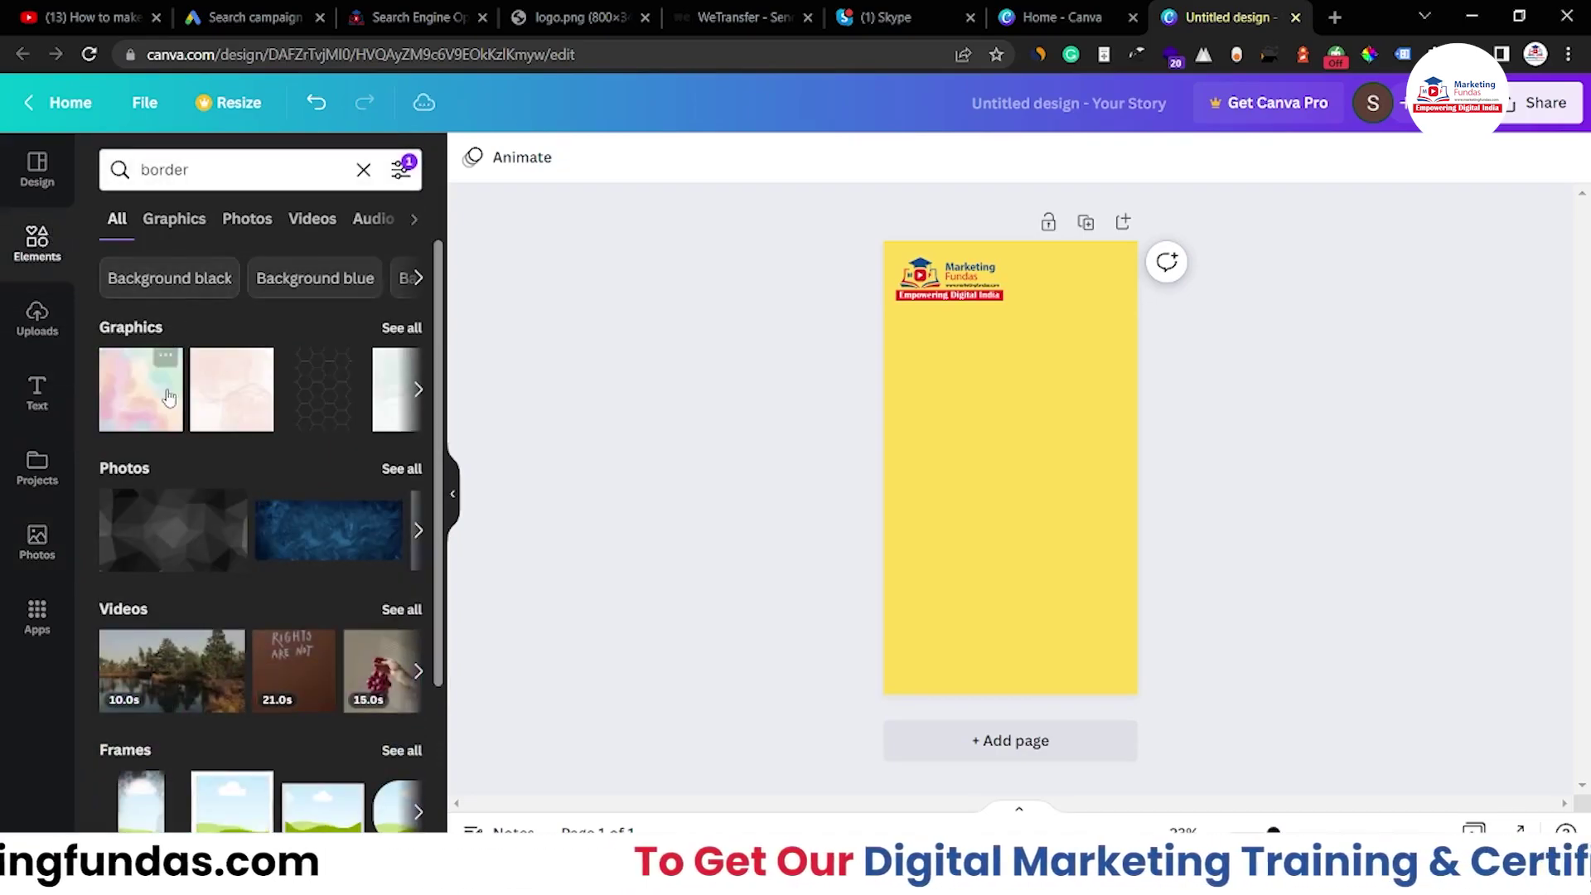
pyautogui.scroll(-2, 127, 434)
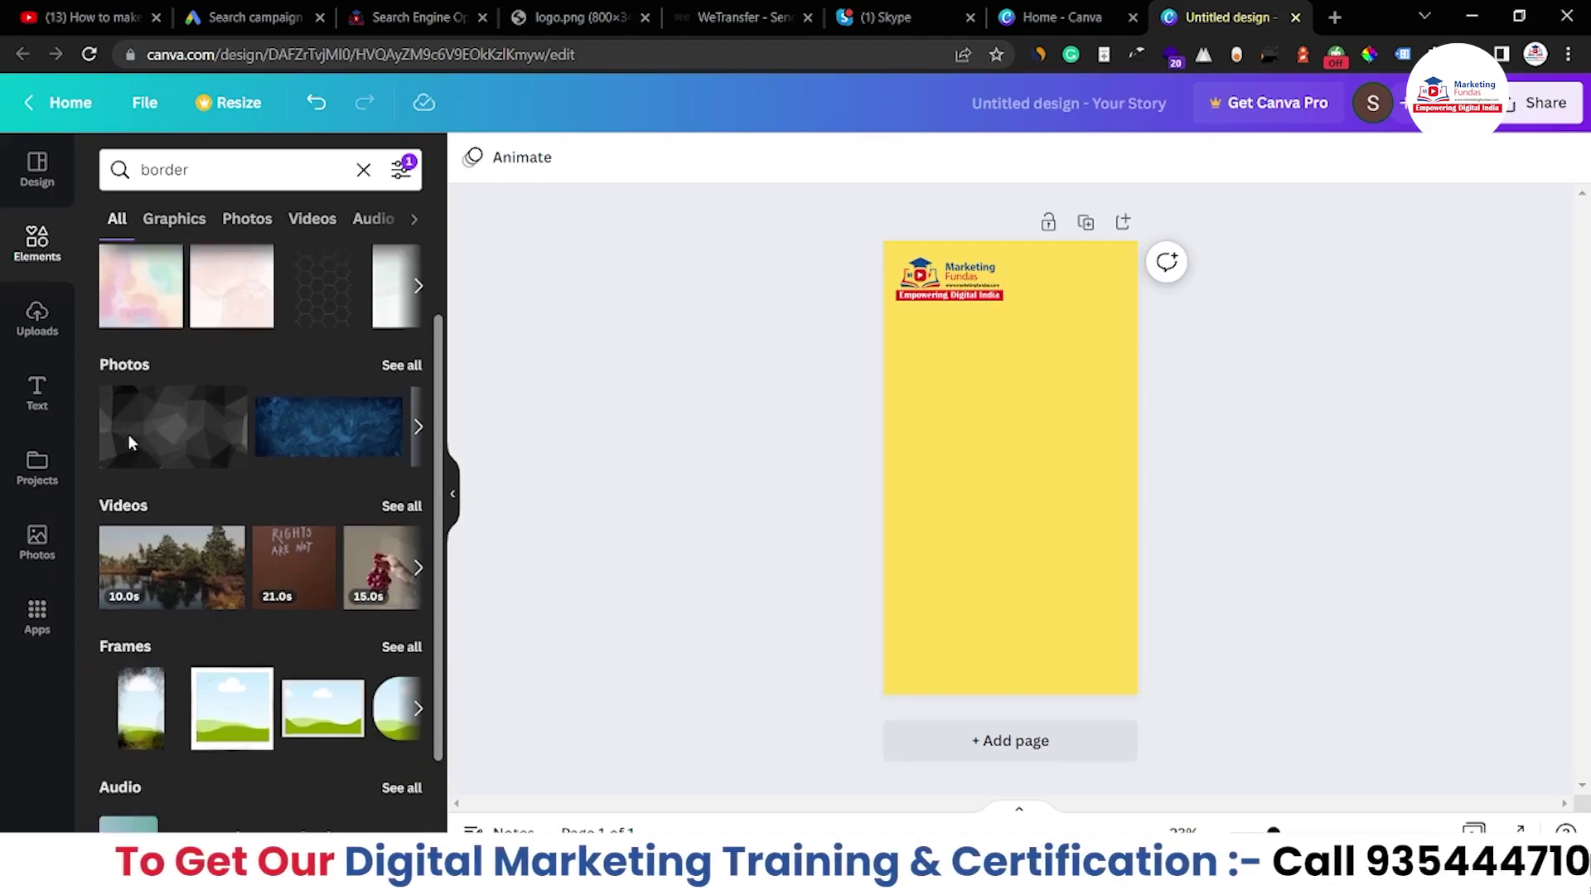
pyautogui.scroll(-2, 128, 646)
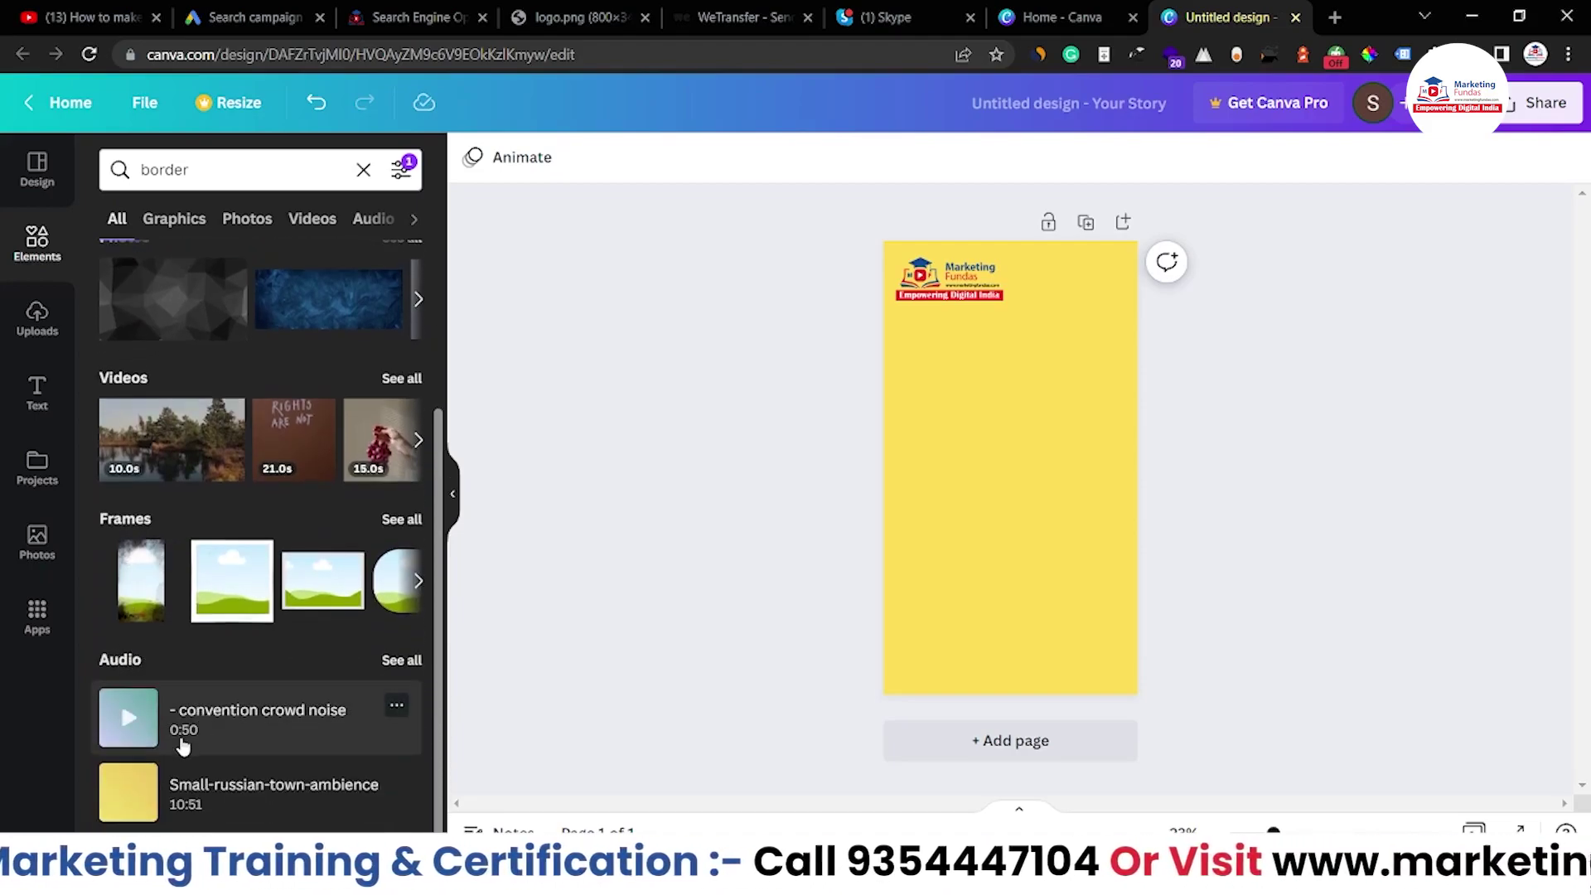
# Browse the Canva apps, then go back and resubmit the 'border' elements search
pyautogui.click(39, 611)
pyautogui.scroll(-10, 328, 673)
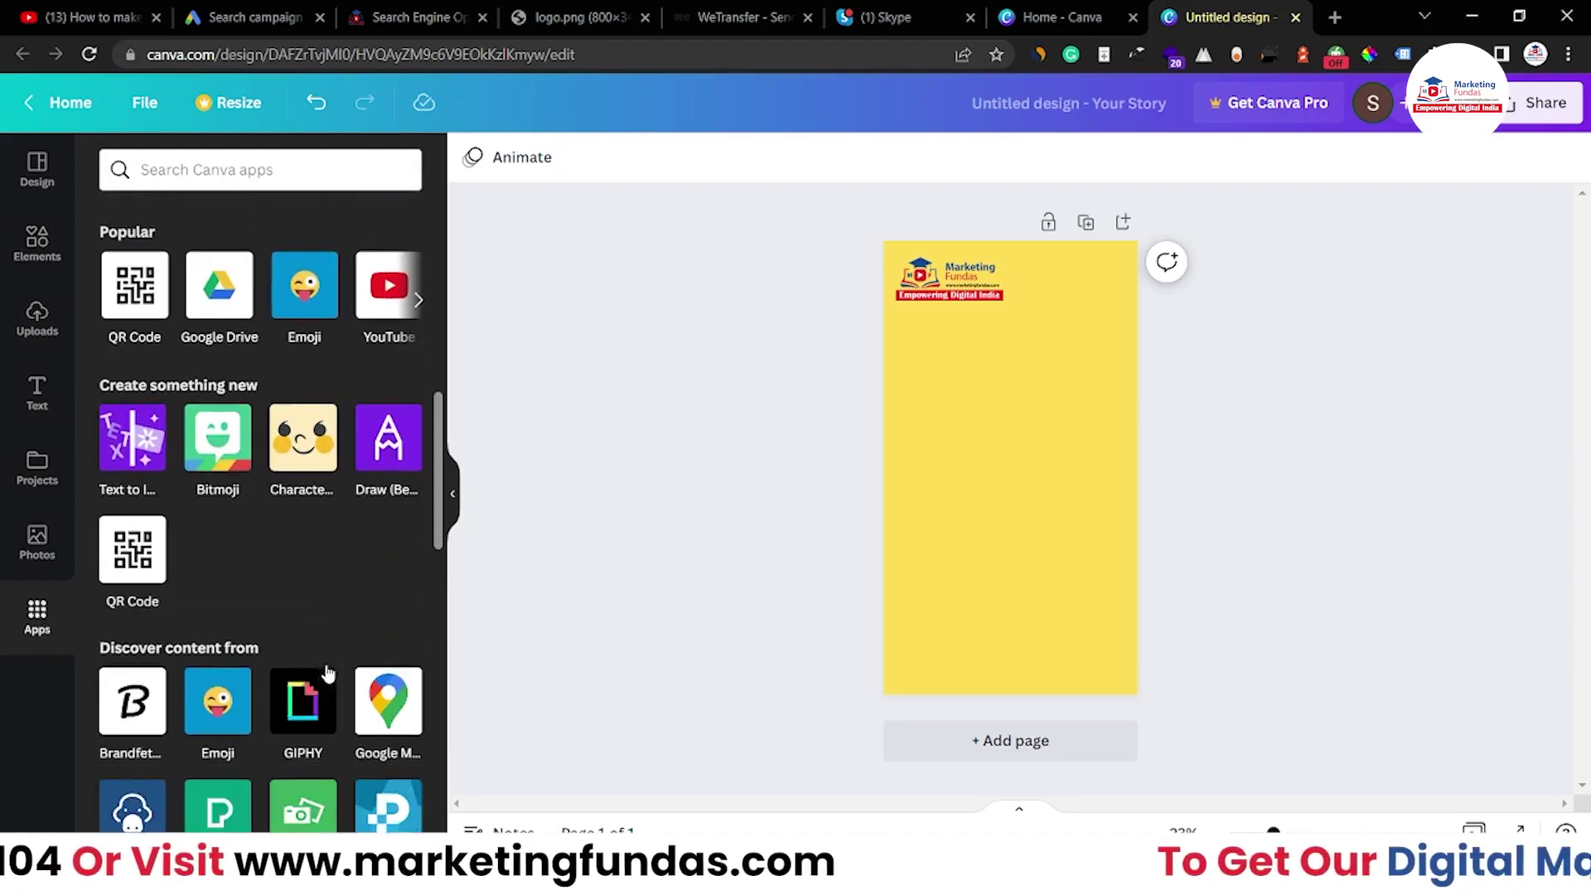
pyautogui.scroll(-10, 328, 674)
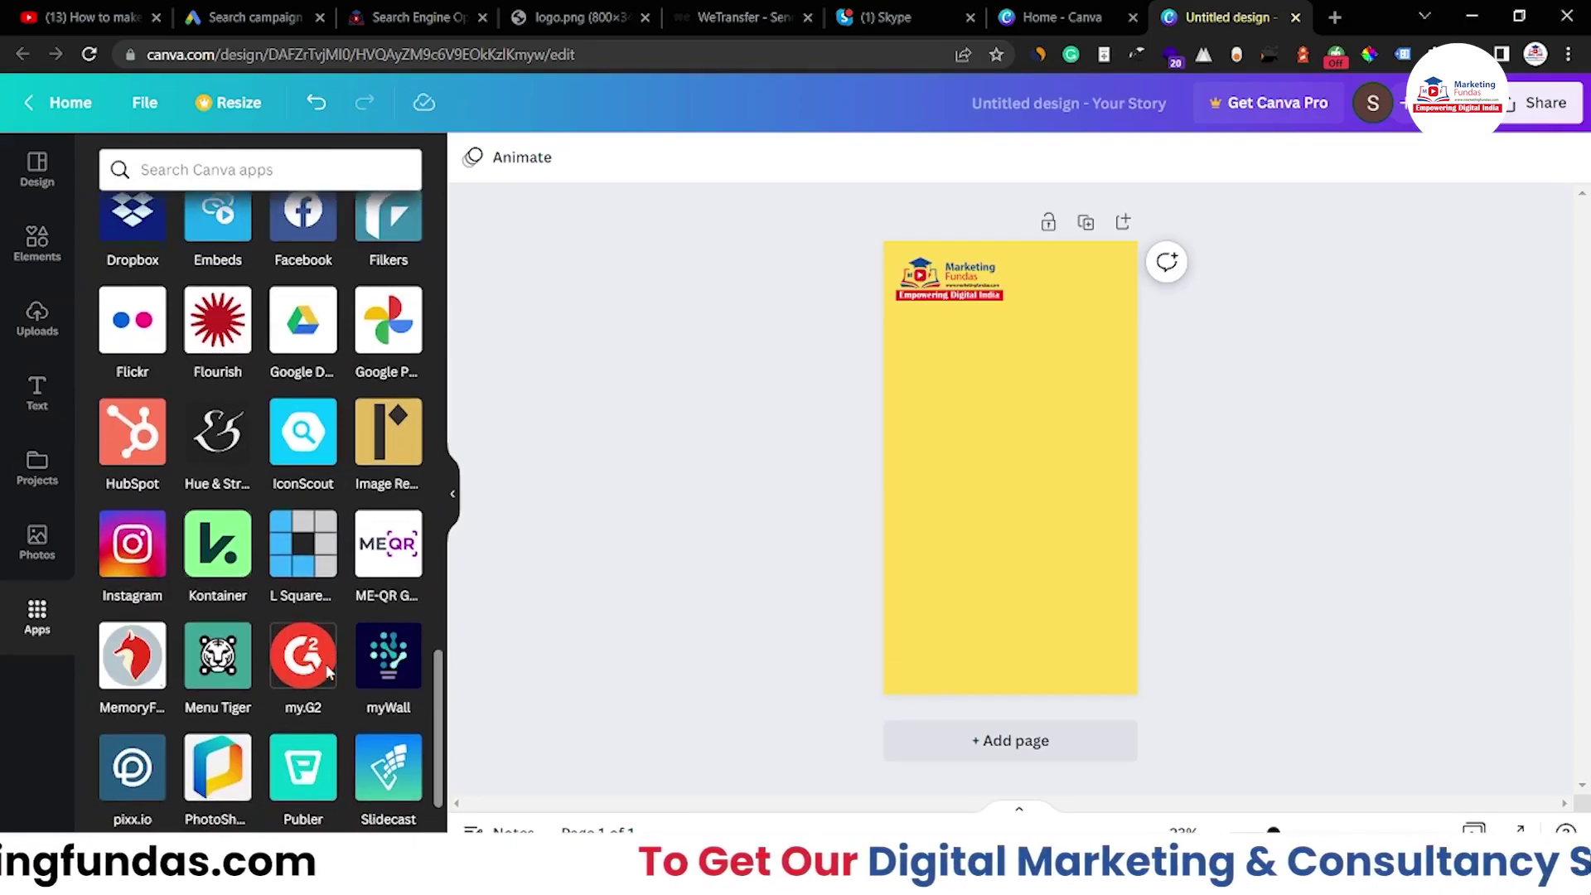
pyautogui.scroll(5, 326, 667)
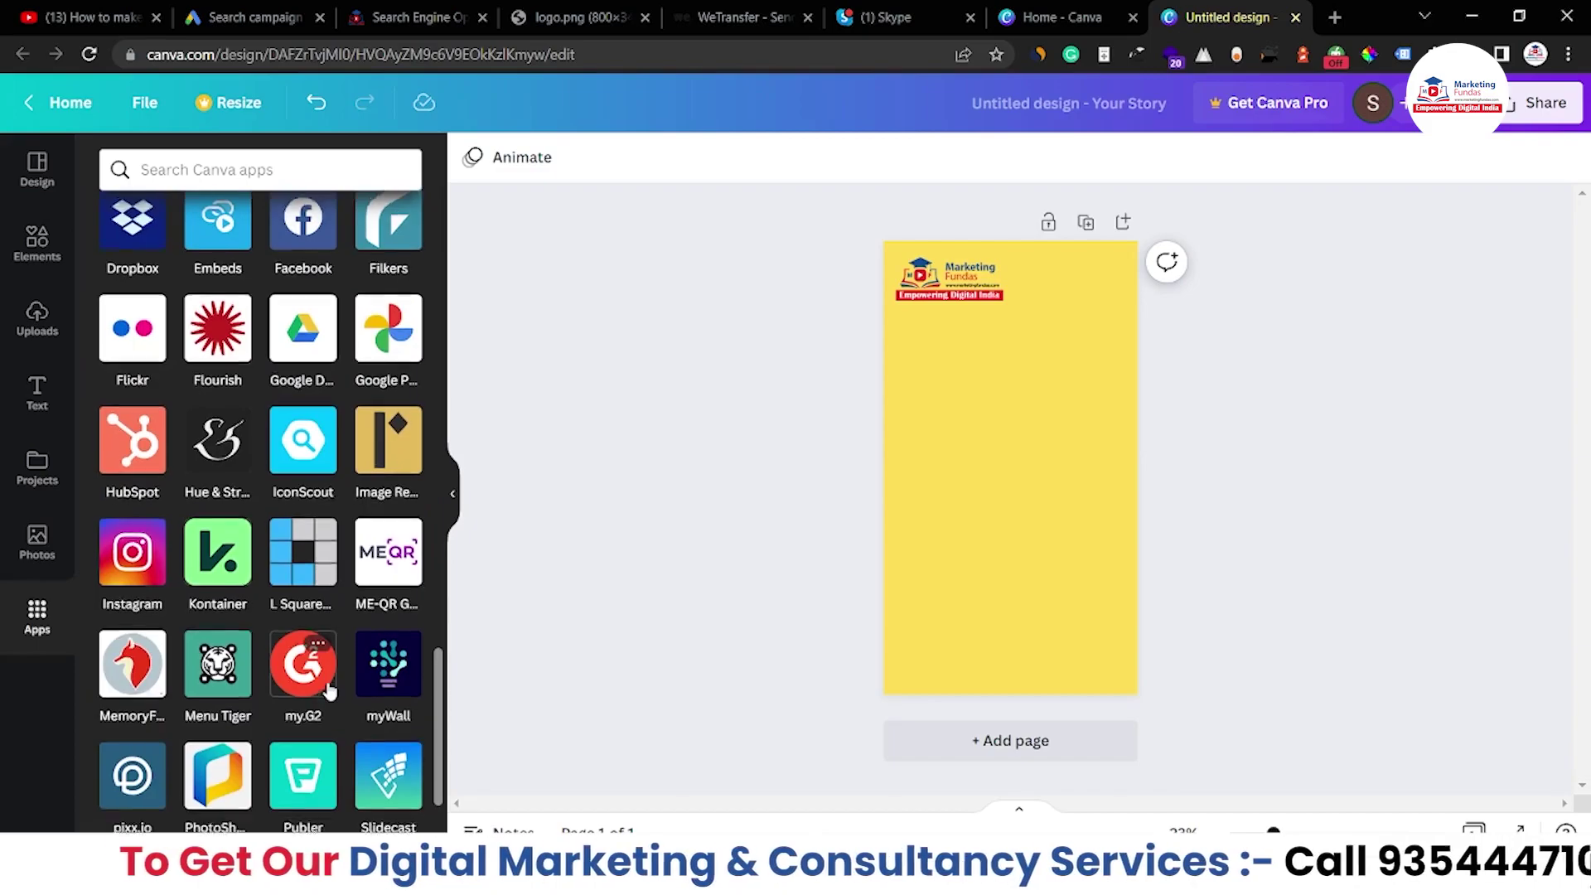
pyautogui.scroll(7, 329, 688)
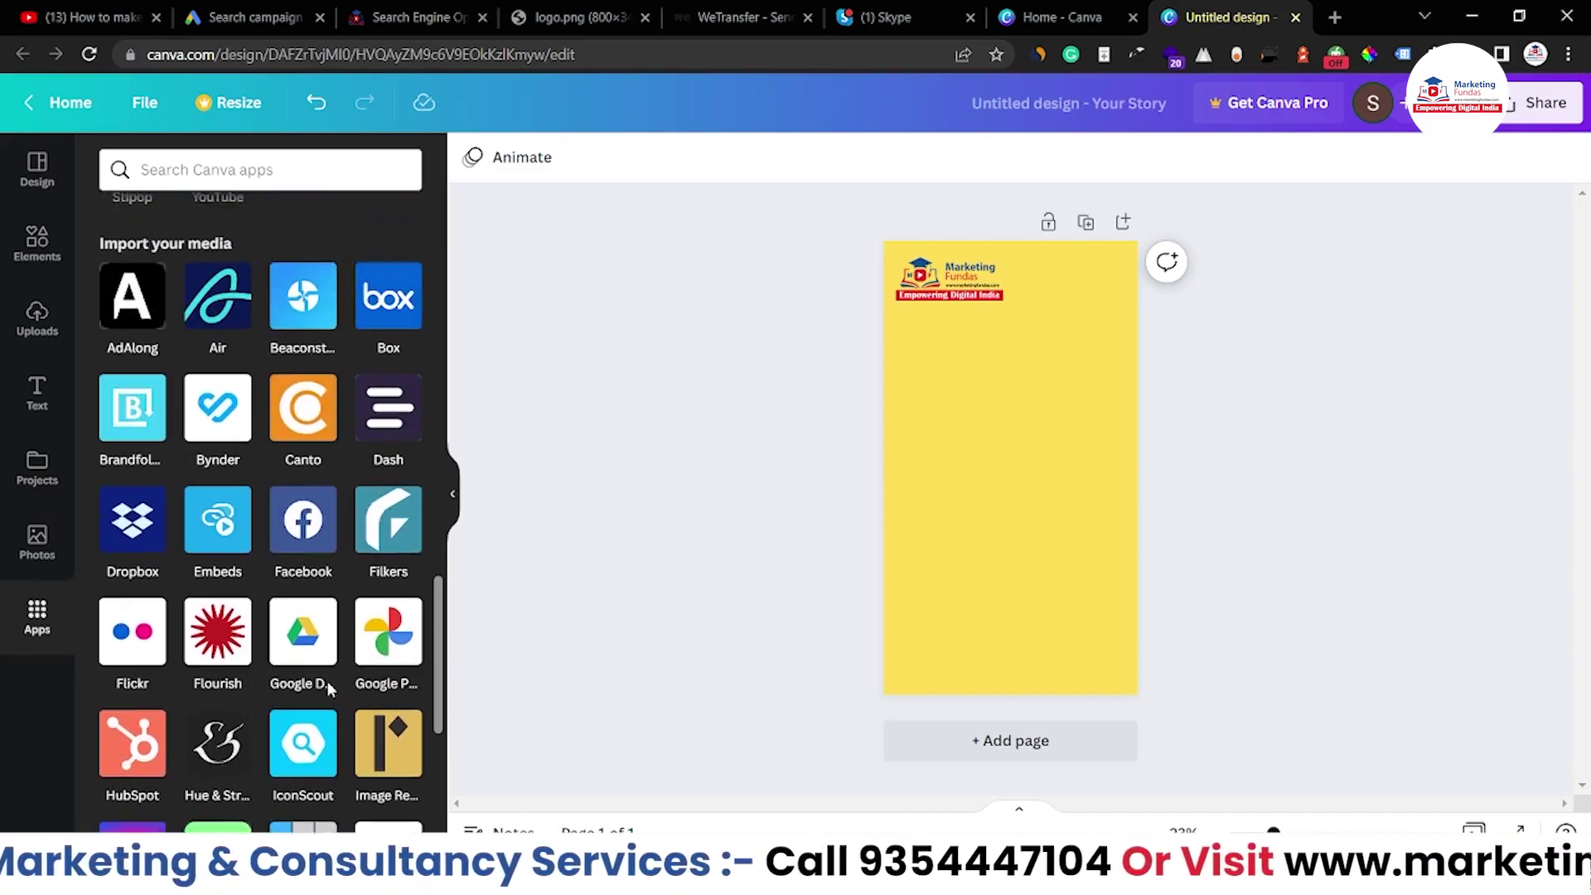
pyautogui.scroll(5, 329, 693)
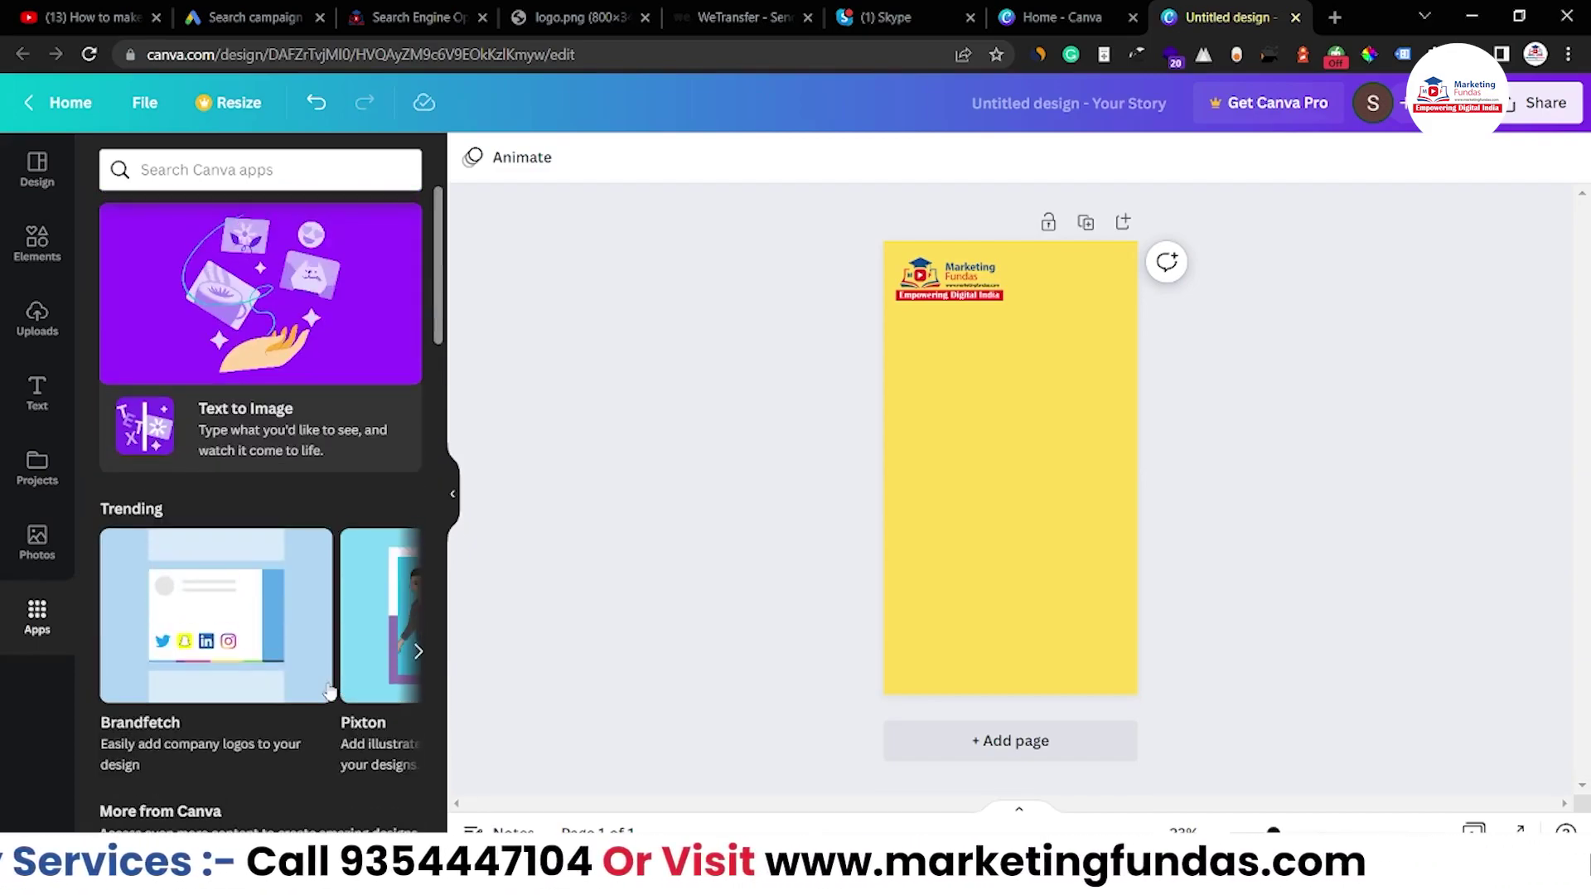
pyautogui.click(36, 248)
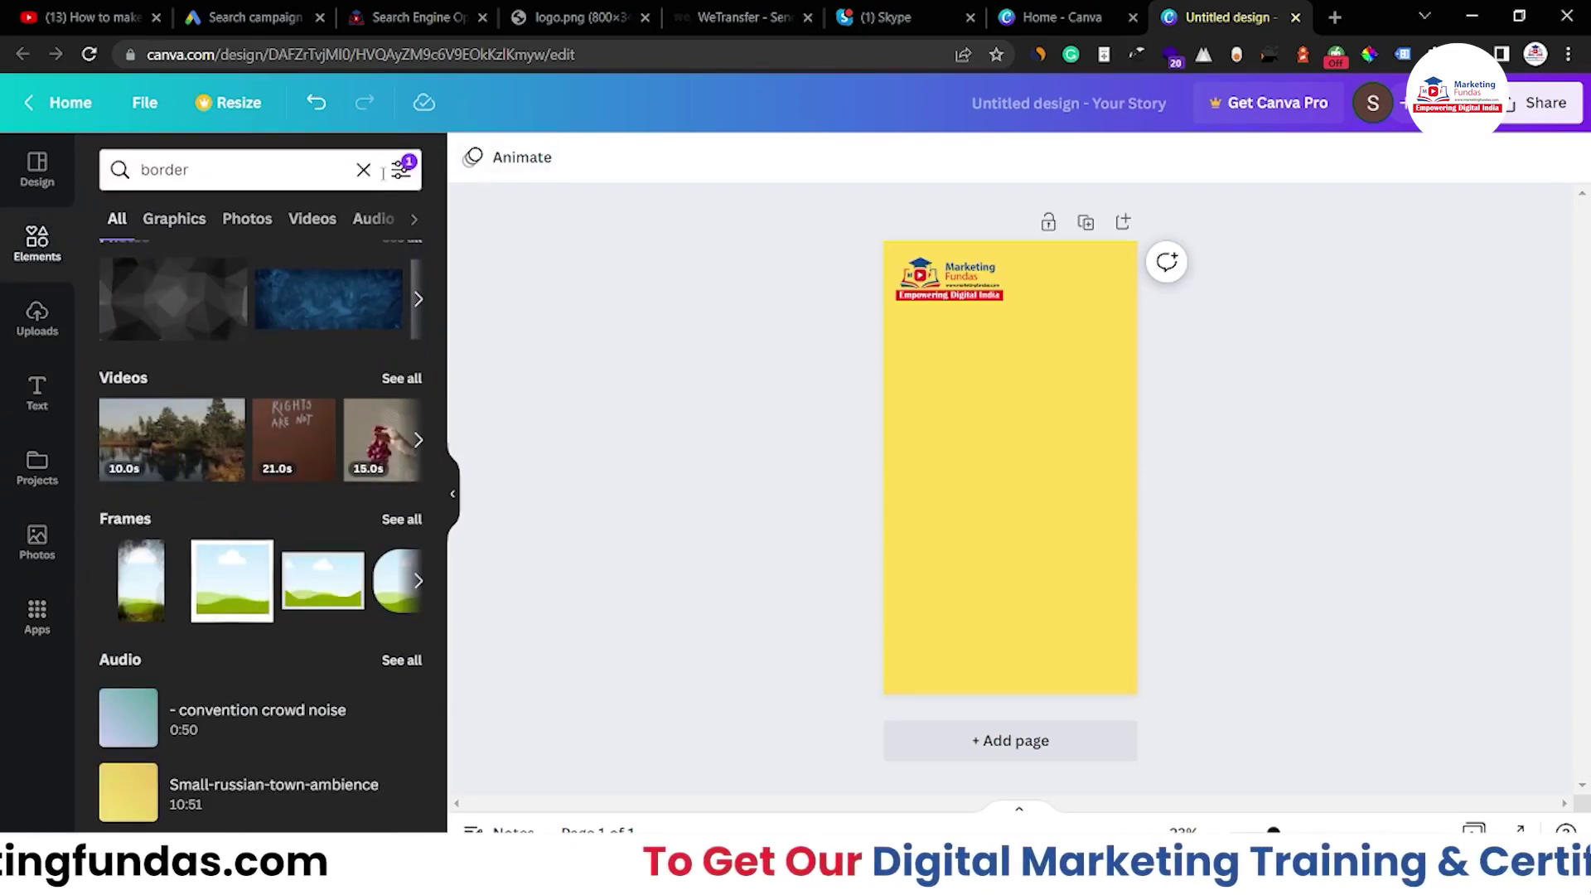
pyautogui.scroll(3, 339, 394)
pyautogui.click(218, 161)
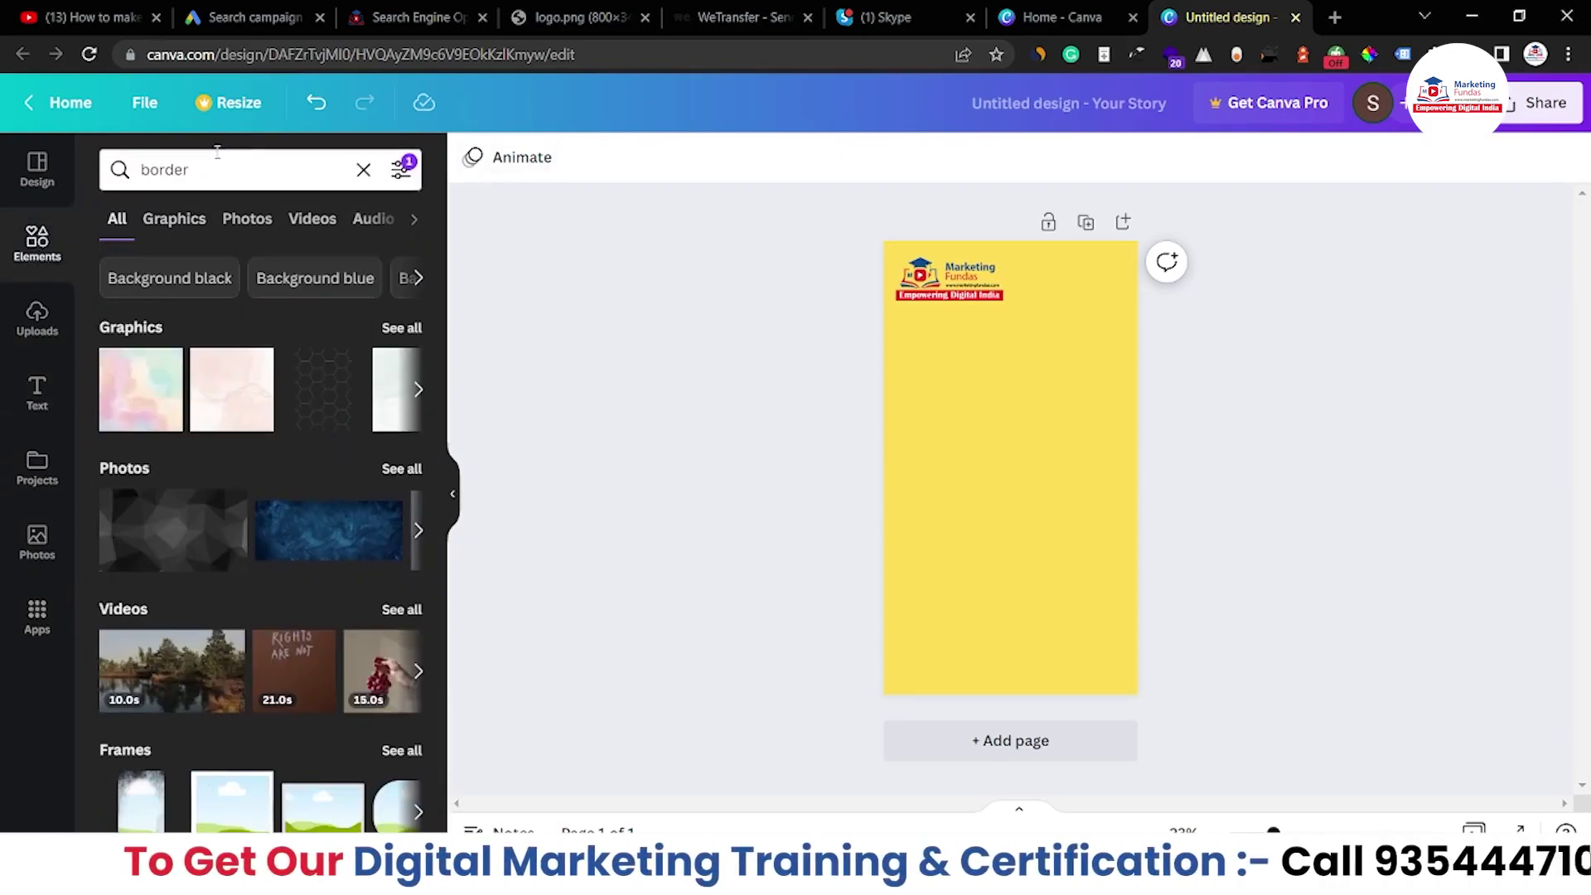
pyautogui.press('Return')
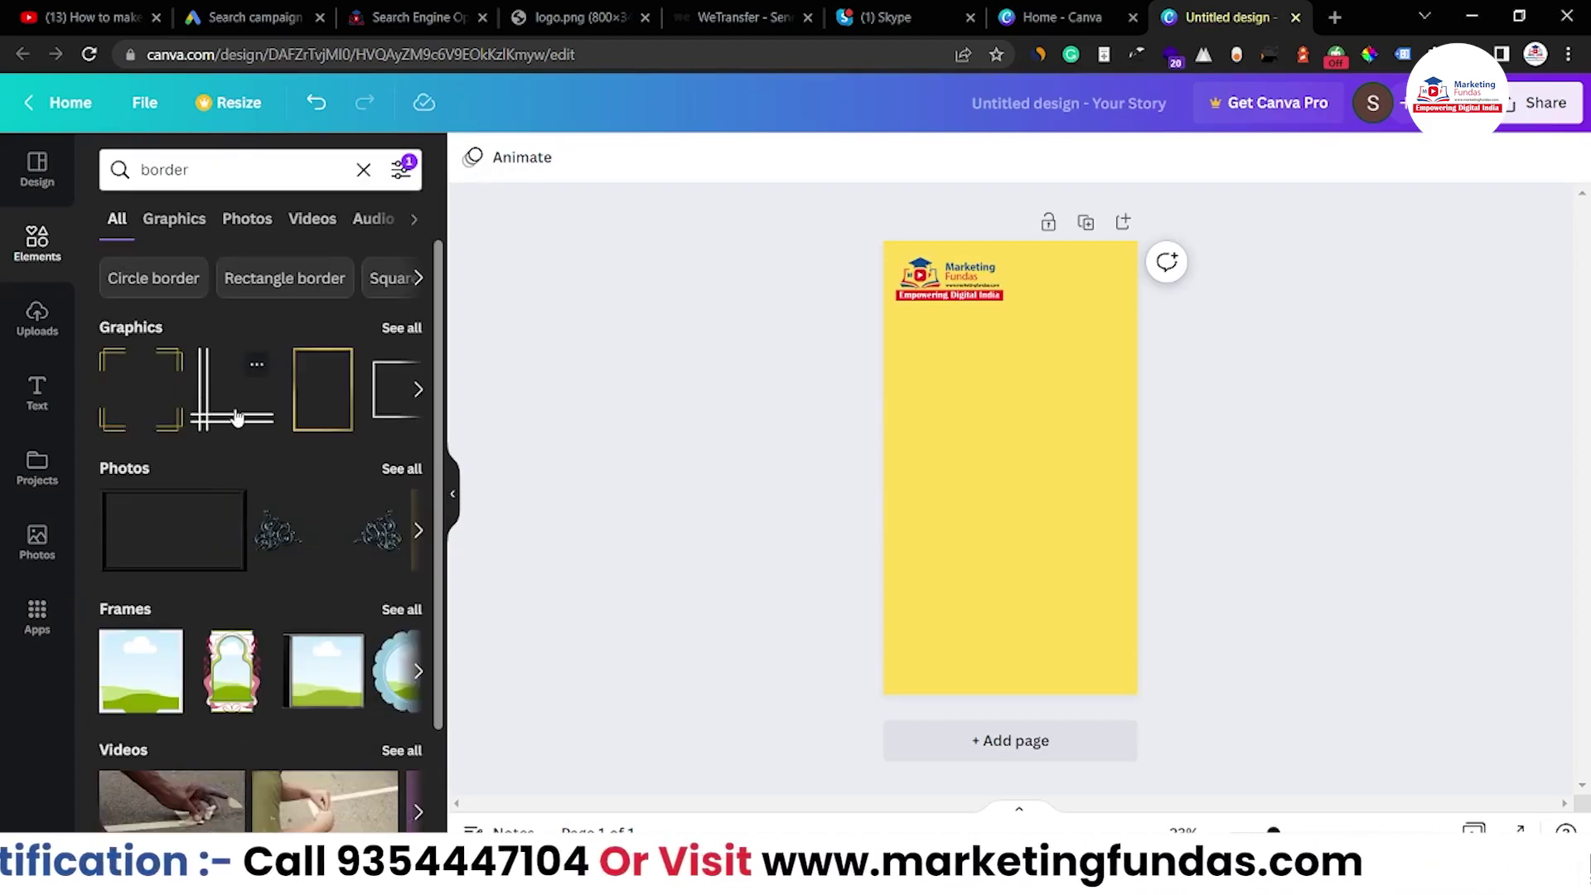
# View all border graphics, scroll through them, and return to the combined results
pyautogui.click(401, 328)
pyautogui.scroll(-3, 336, 442)
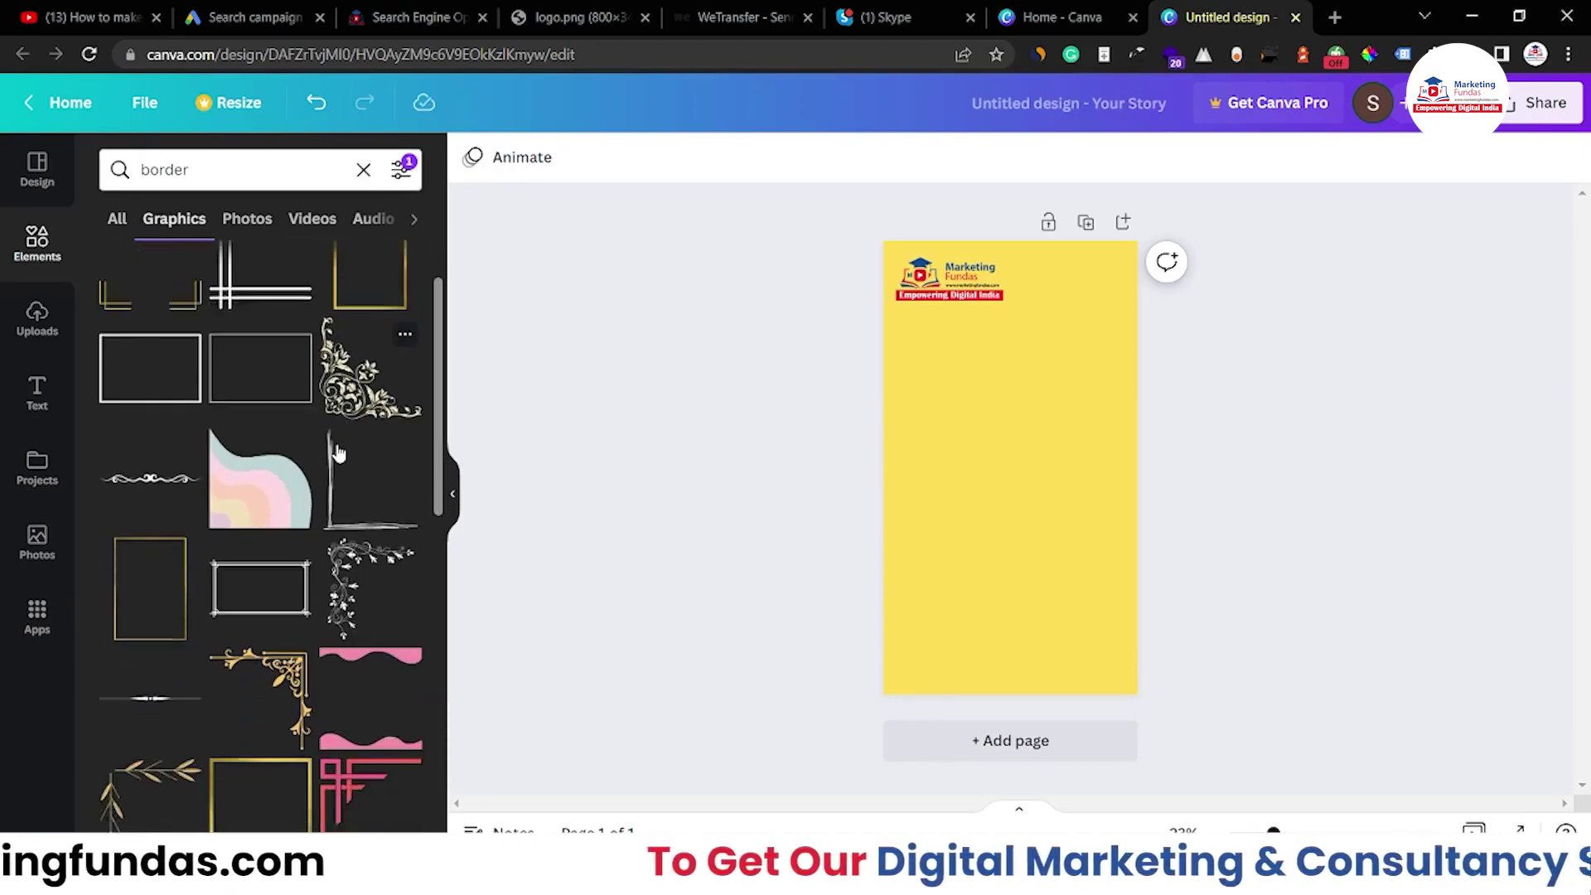
pyautogui.scroll(-5, 338, 452)
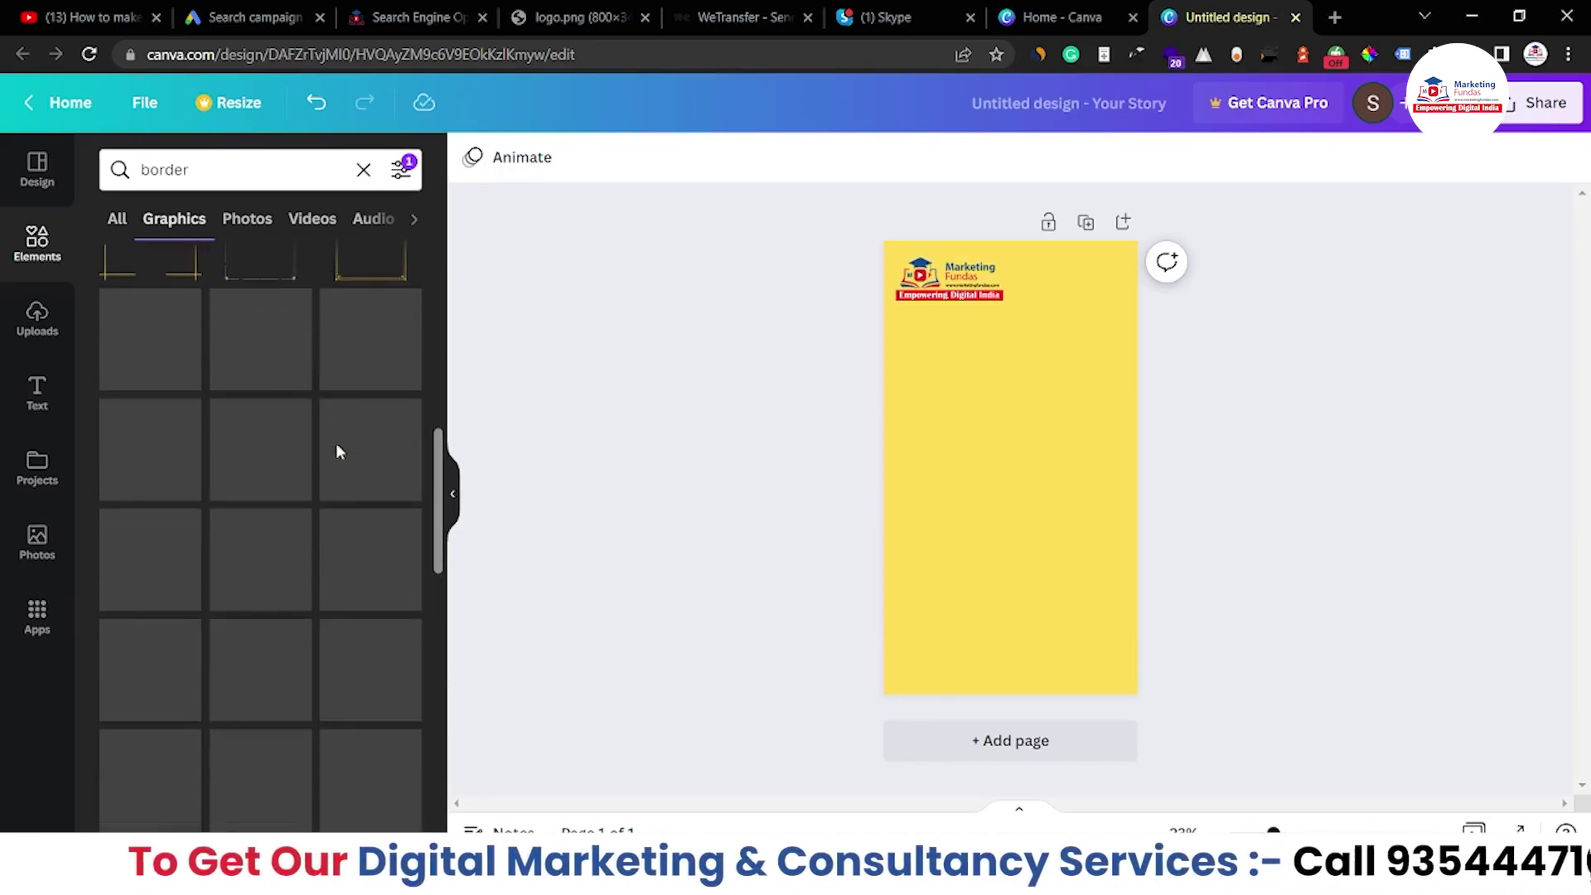
pyautogui.scroll(8, 336, 443)
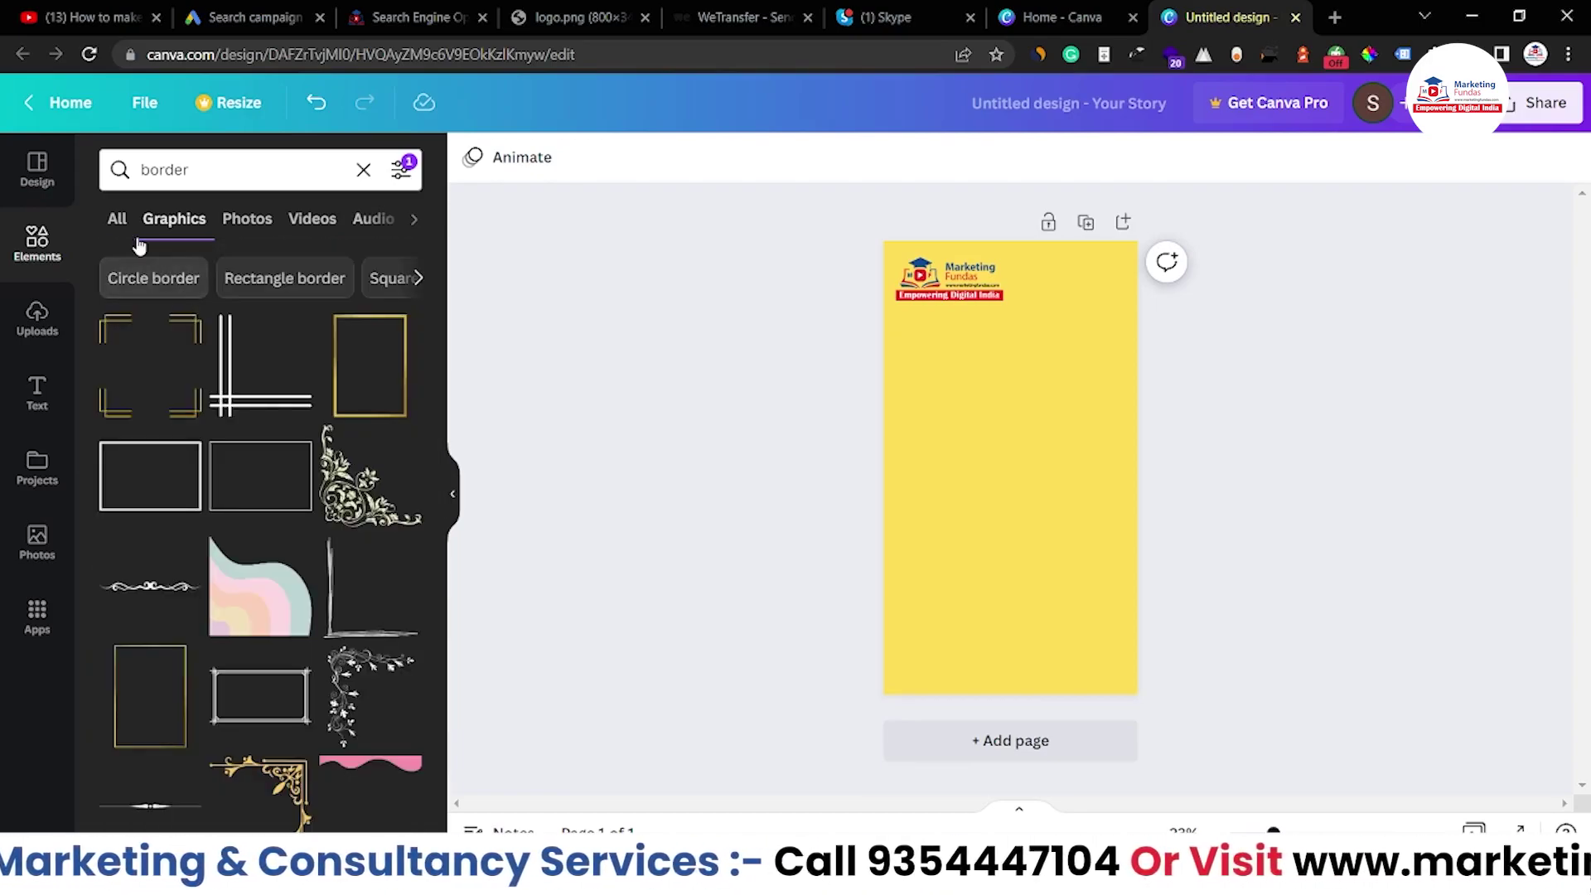
pyautogui.click(131, 234)
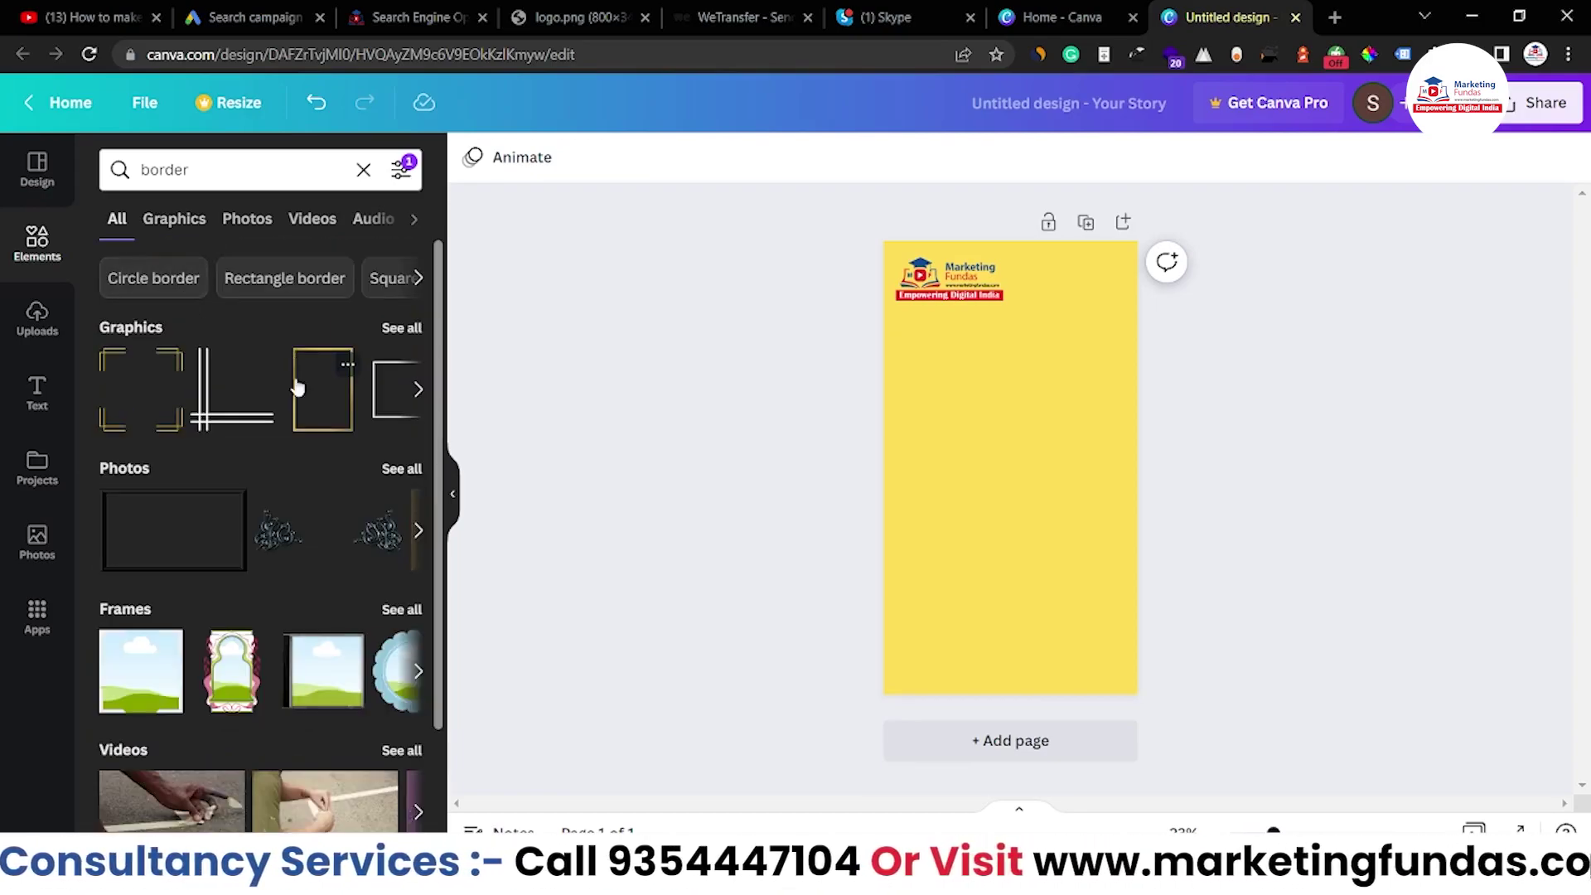
# Look through all border photos, then add the white torn-tape strip to the page
pyautogui.click(404, 468)
pyautogui.scroll(-5, 336, 531)
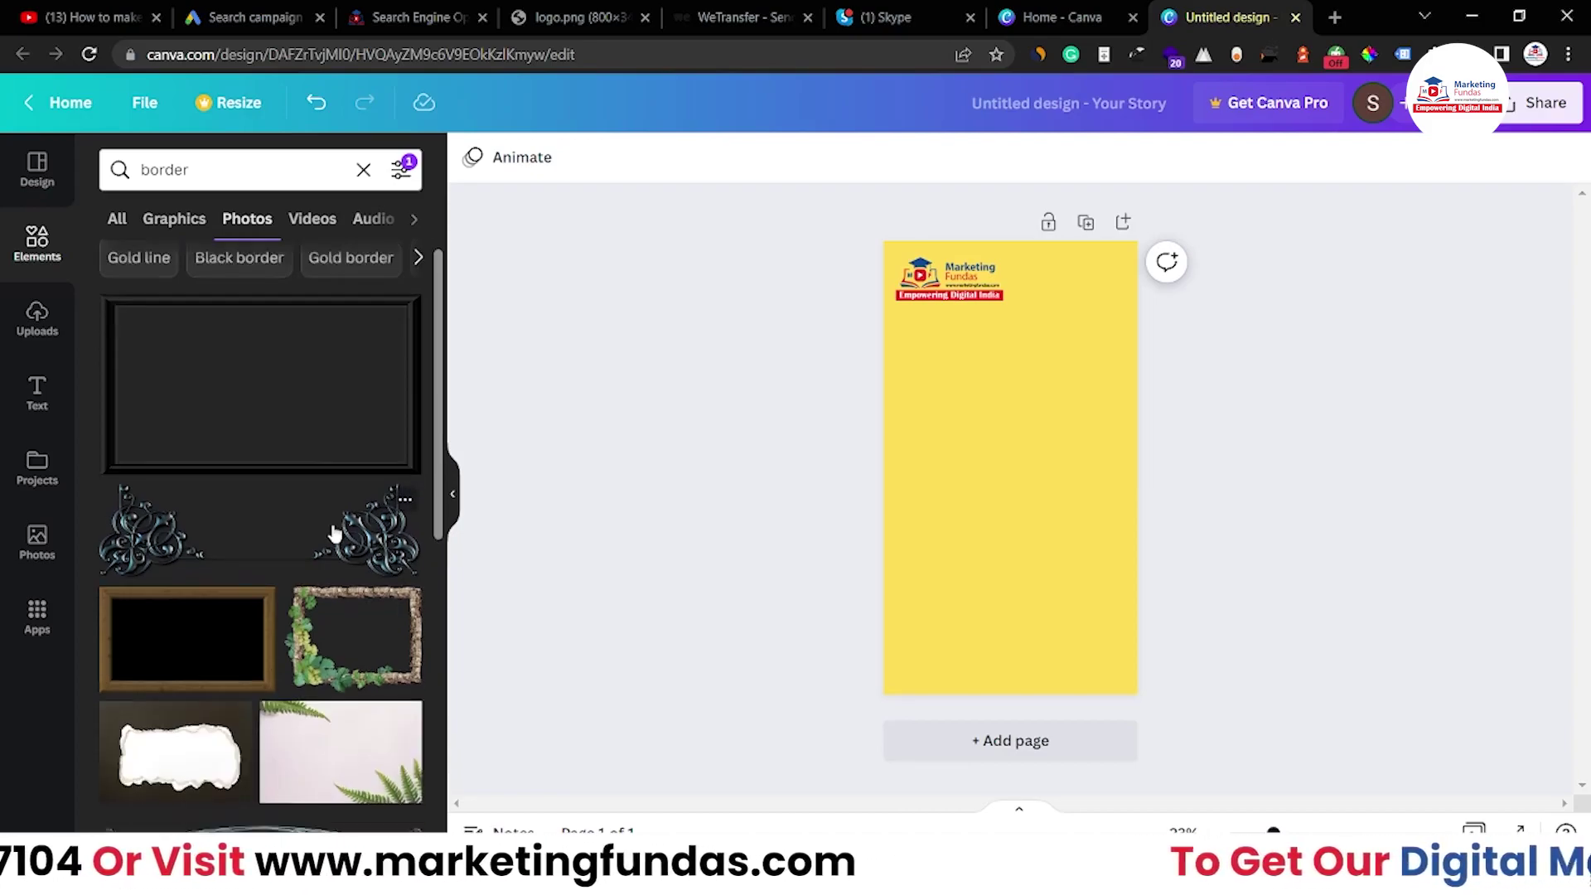
pyautogui.scroll(-6, 331, 524)
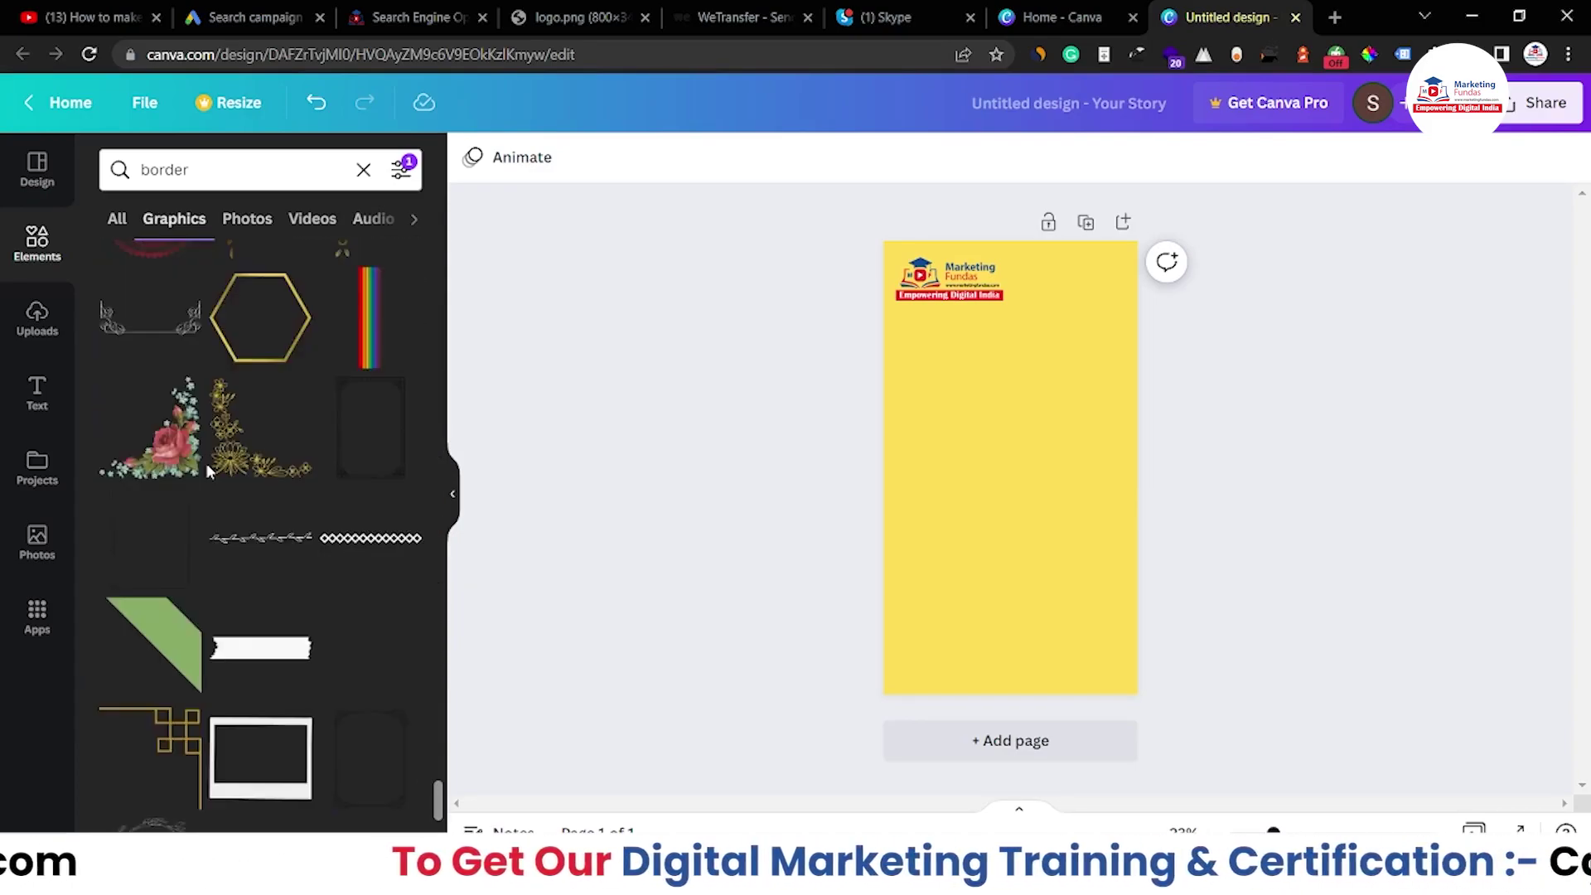
pyautogui.scroll(-2, 206, 469)
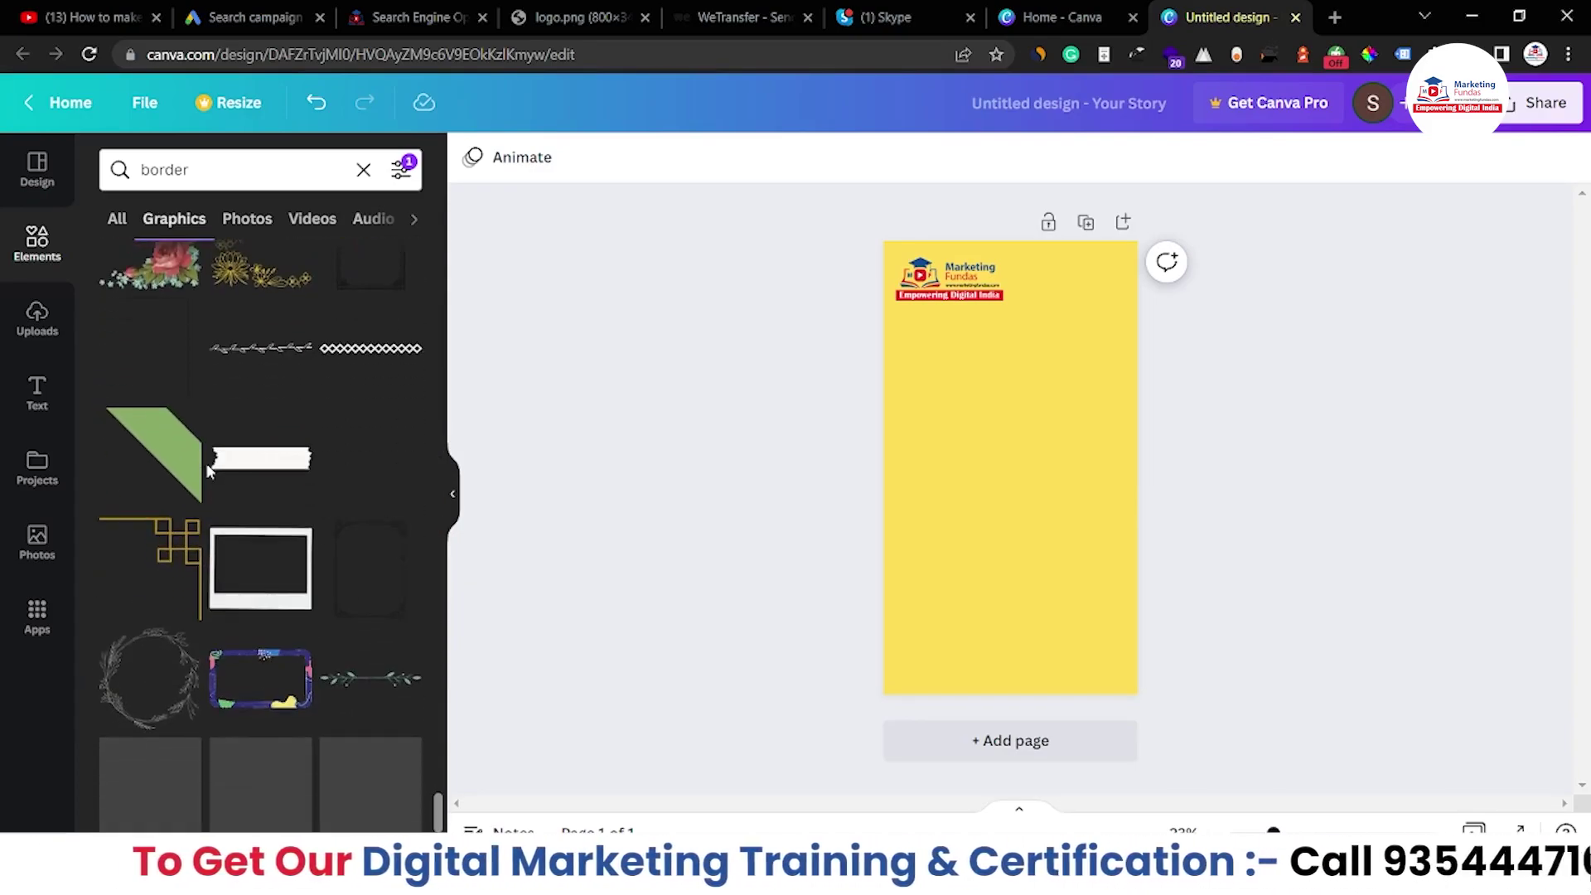
pyautogui.scroll(1, 206, 468)
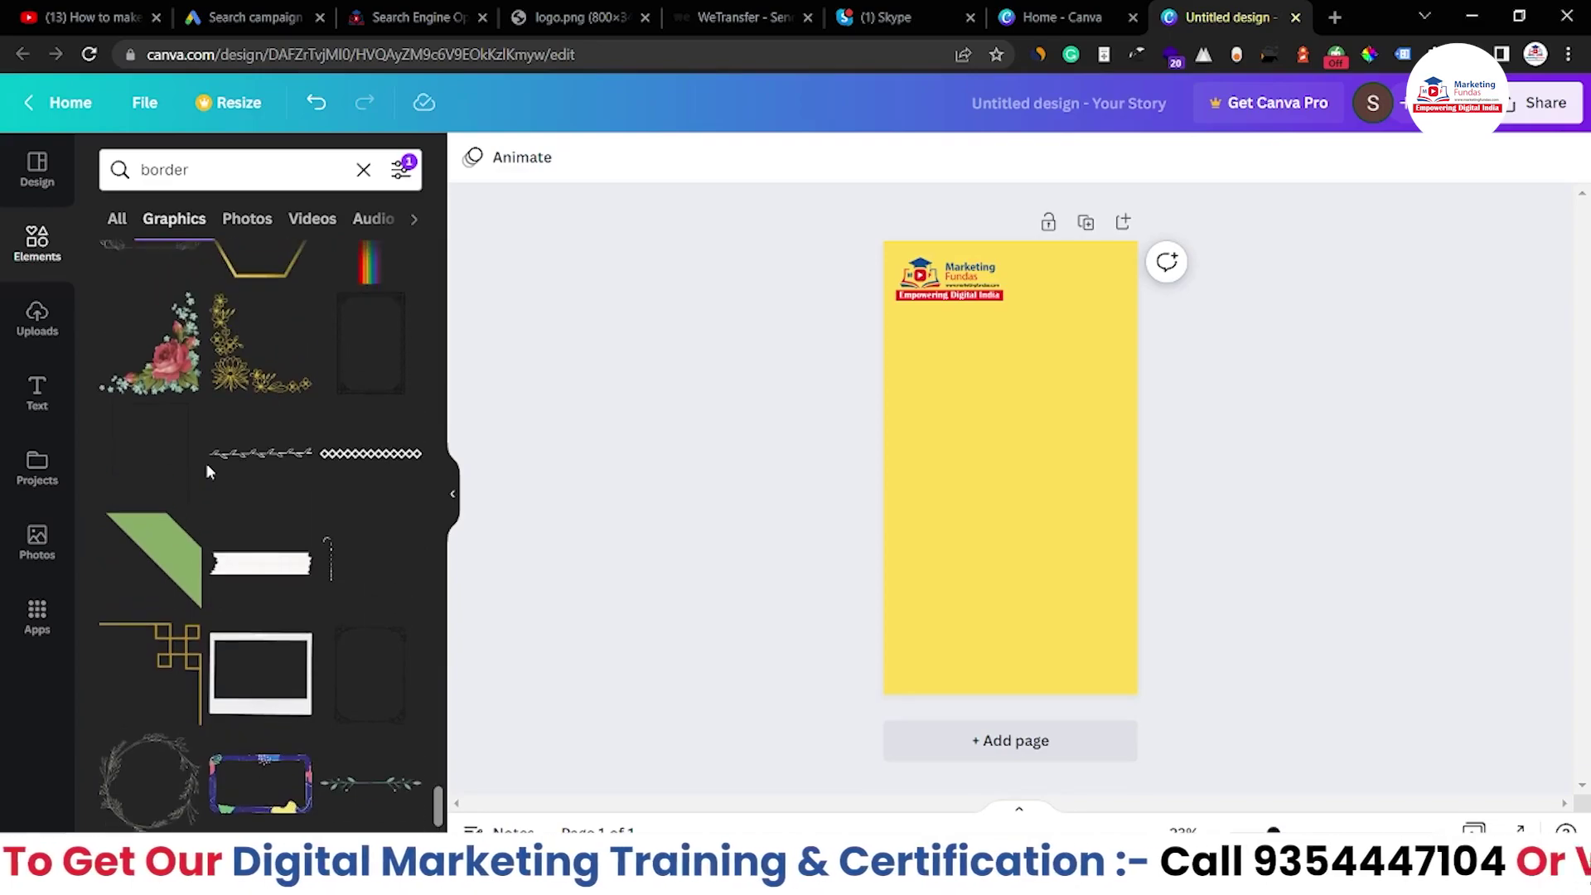
pyautogui.click(264, 566)
# Stretch the white tape into a wide strip and centre it just below the logo
pyautogui.moveTo(908, 445); pyautogui.dragTo(982, 462)
pyautogui.moveTo(1057, 515); pyautogui.dragTo(1009, 380)
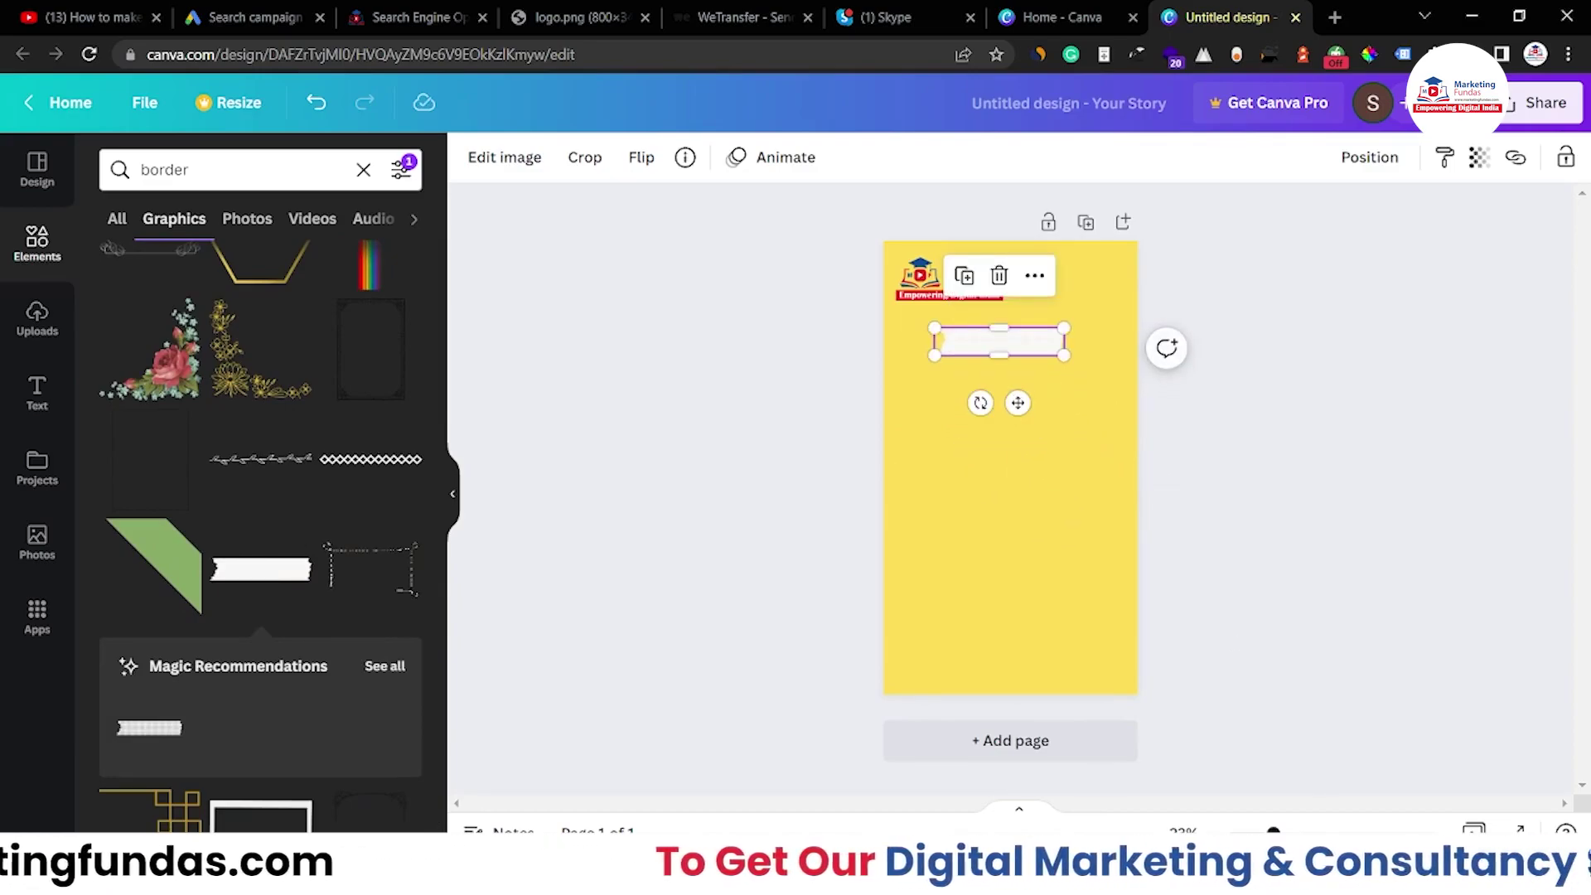
pyautogui.scroll(3, 1011, 431)
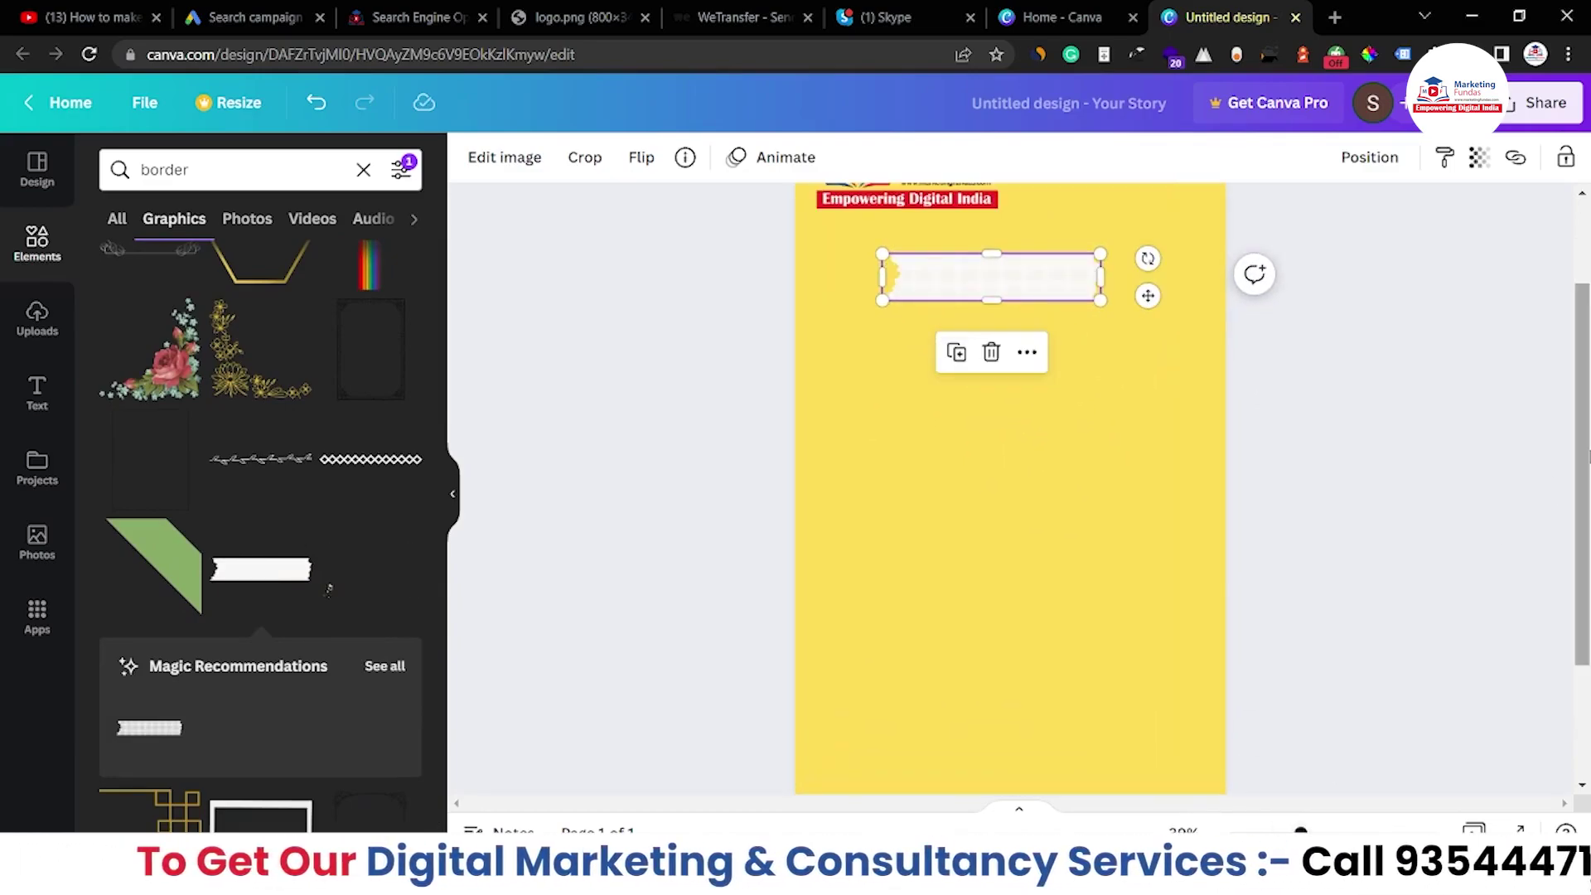
pyautogui.scroll(2, 1139, 490)
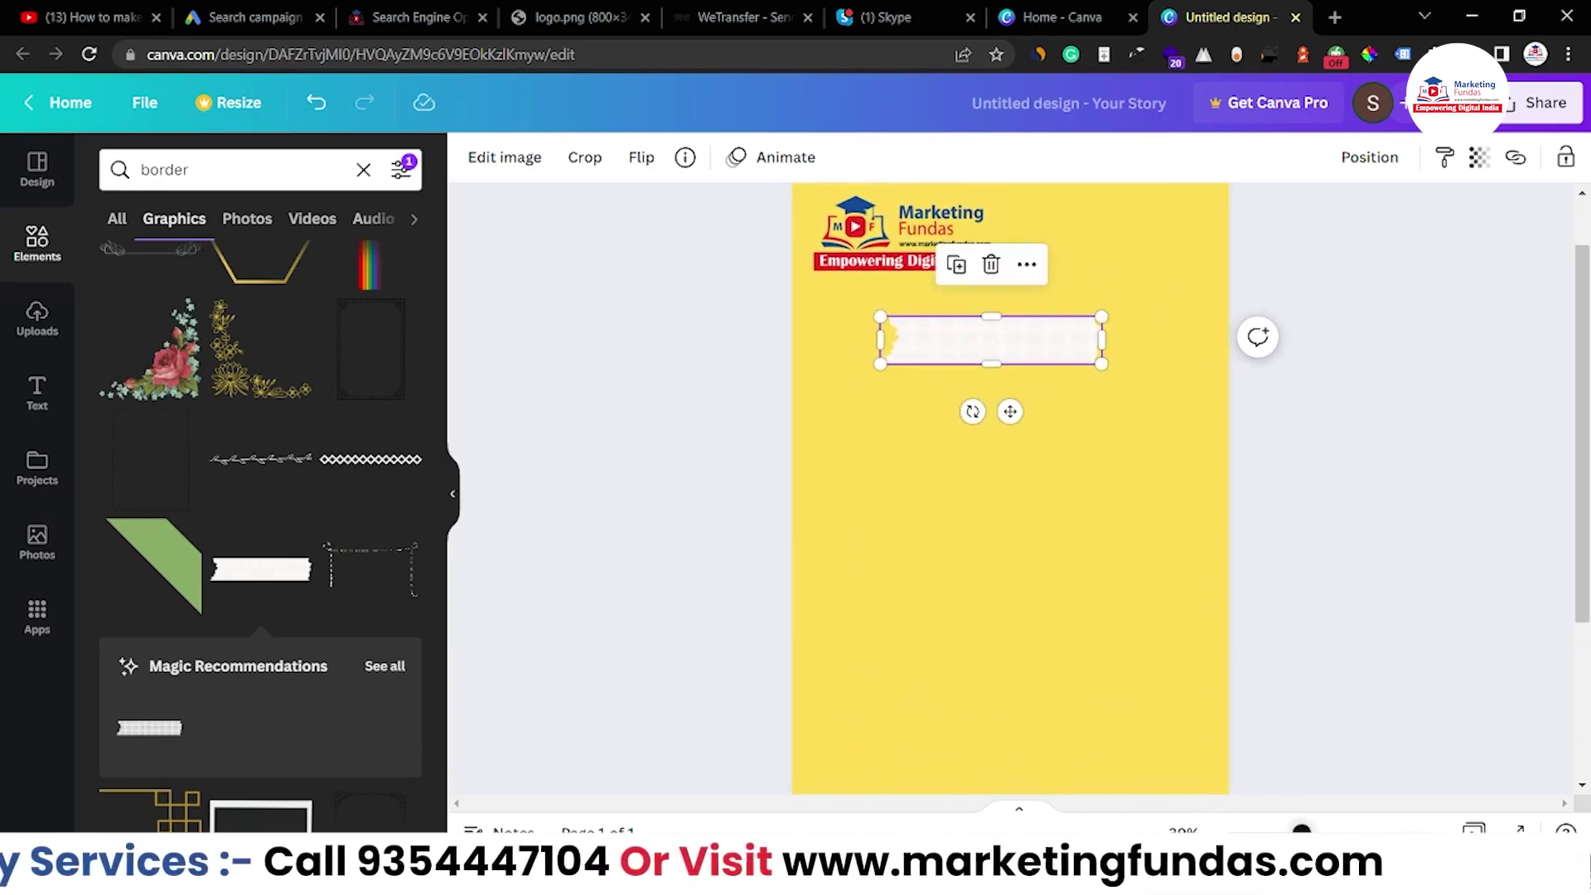
pyautogui.scroll(1, 1584, 284)
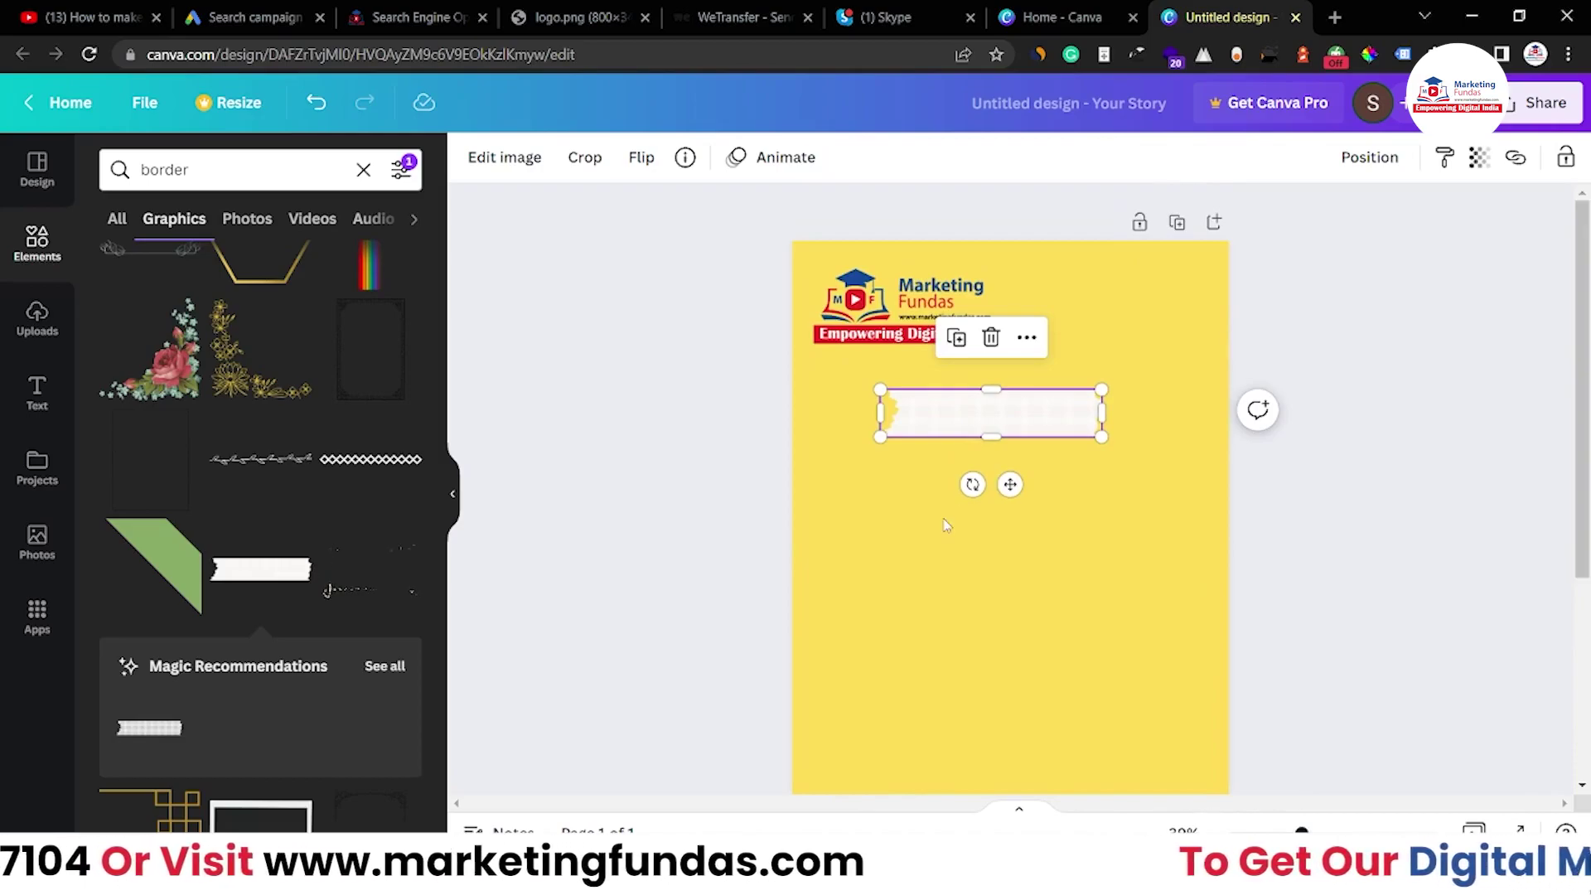
pyautogui.moveTo(1101, 437); pyautogui.dragTo(1186, 452)
pyautogui.moveTo(1050, 436); pyautogui.dragTo(1015, 431)
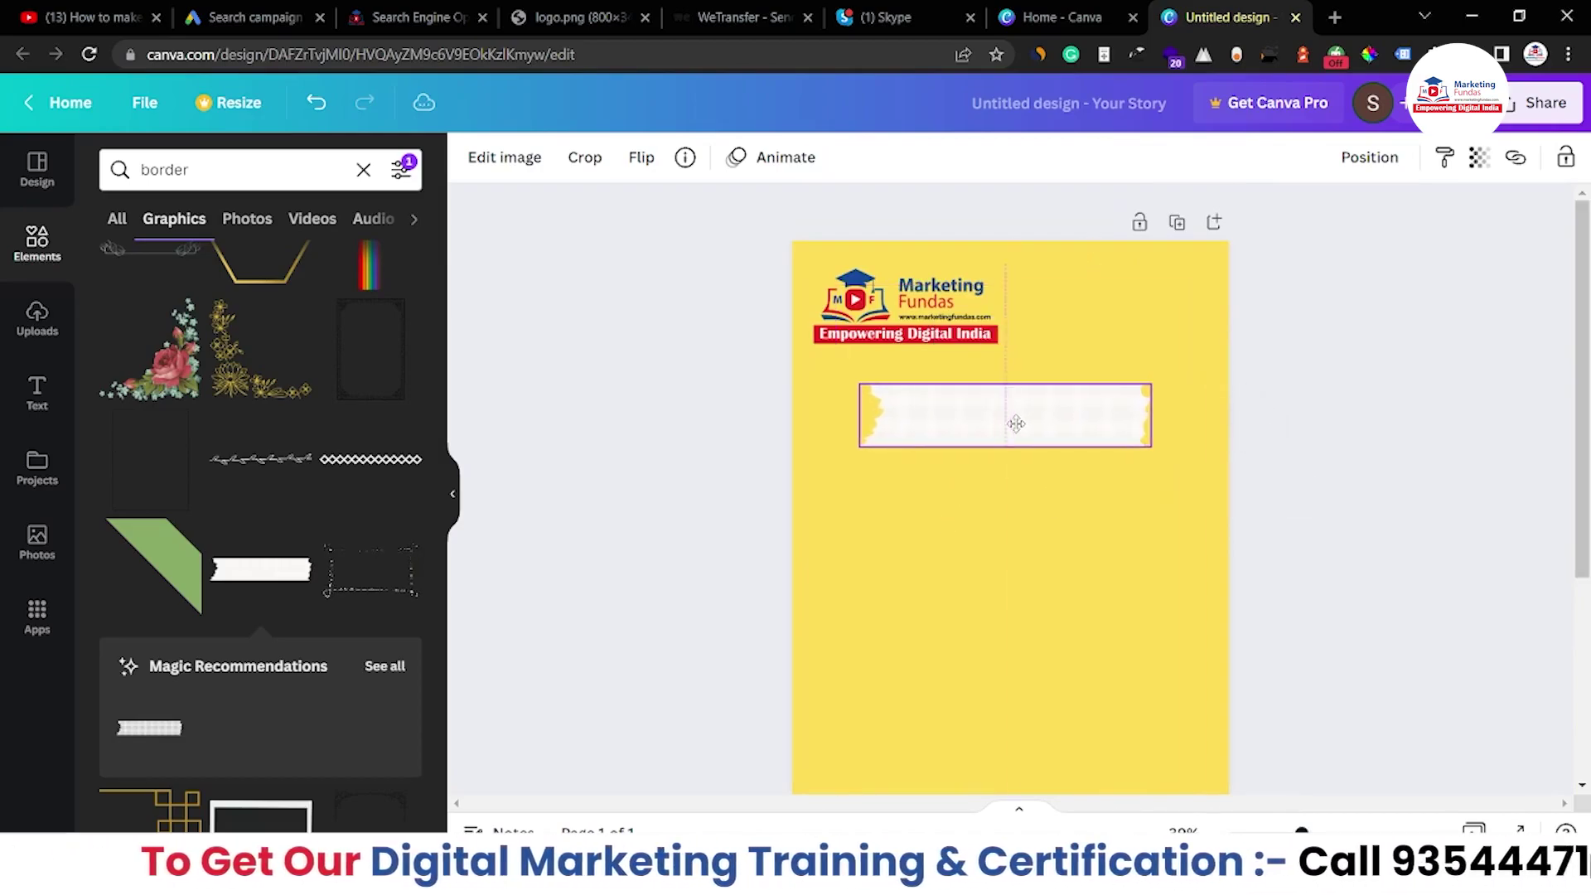
pyautogui.moveTo(1149, 447)
pyautogui.mouseDown()
pyautogui.moveTo(1176, 454)
pyautogui.moveTo(1136, 444)
pyautogui.moveTo(1157, 415)
pyautogui.moveTo(1182, 415)
pyautogui.moveTo(1147, 415)
pyautogui.mouseUp()
pyautogui.moveTo(1000, 382)
pyautogui.mouseDown()
pyautogui.moveTo(1001, 359)
pyautogui.moveTo(1003, 388)
pyautogui.mouseUp()
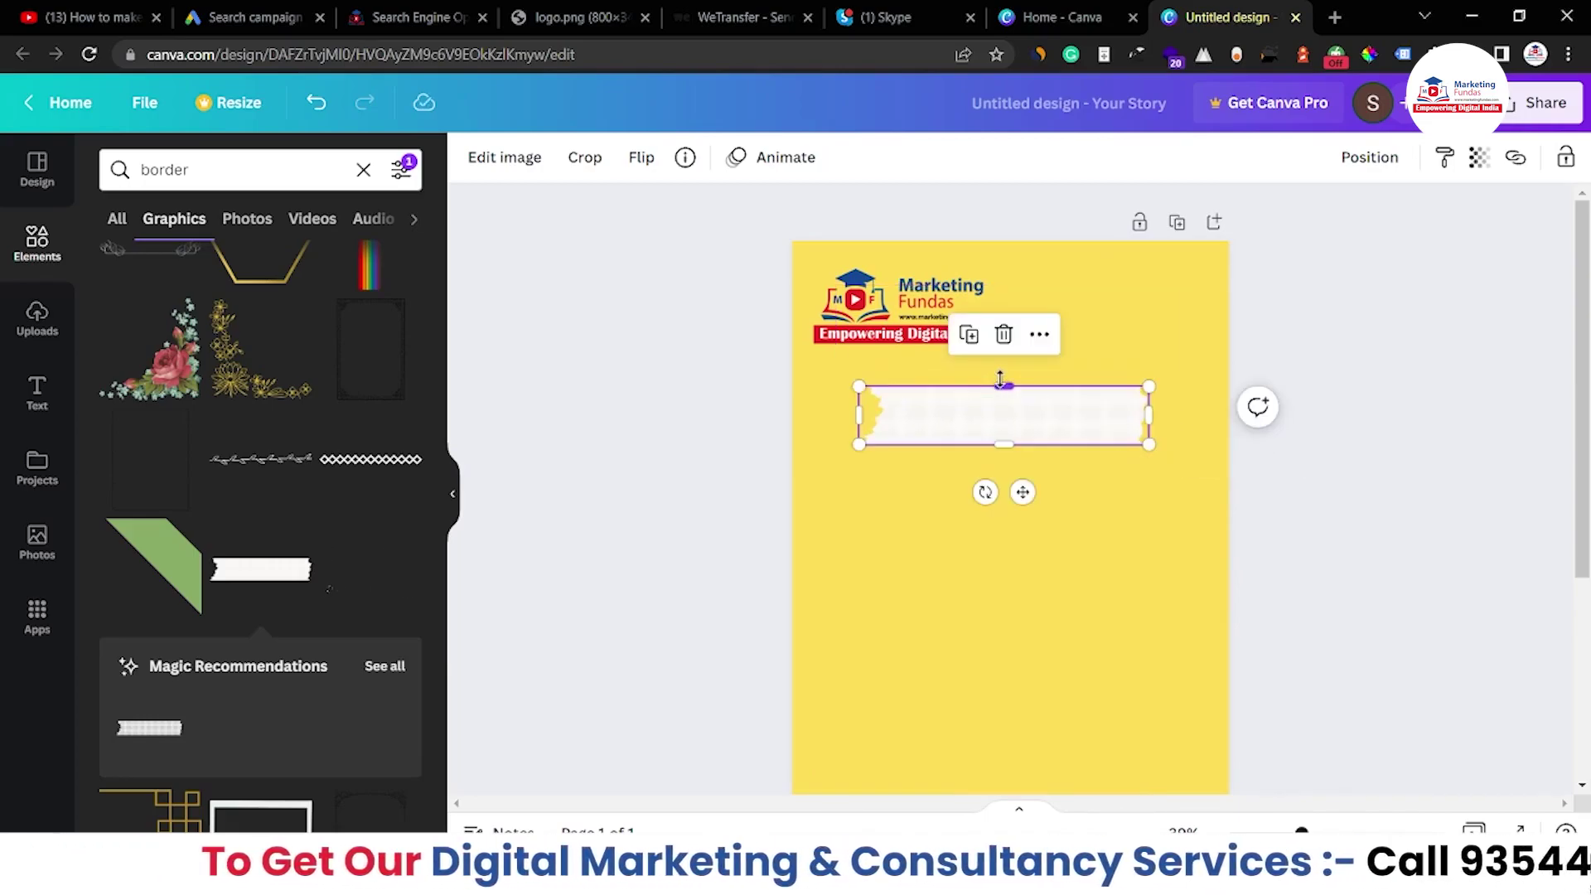
pyautogui.click(927, 512)
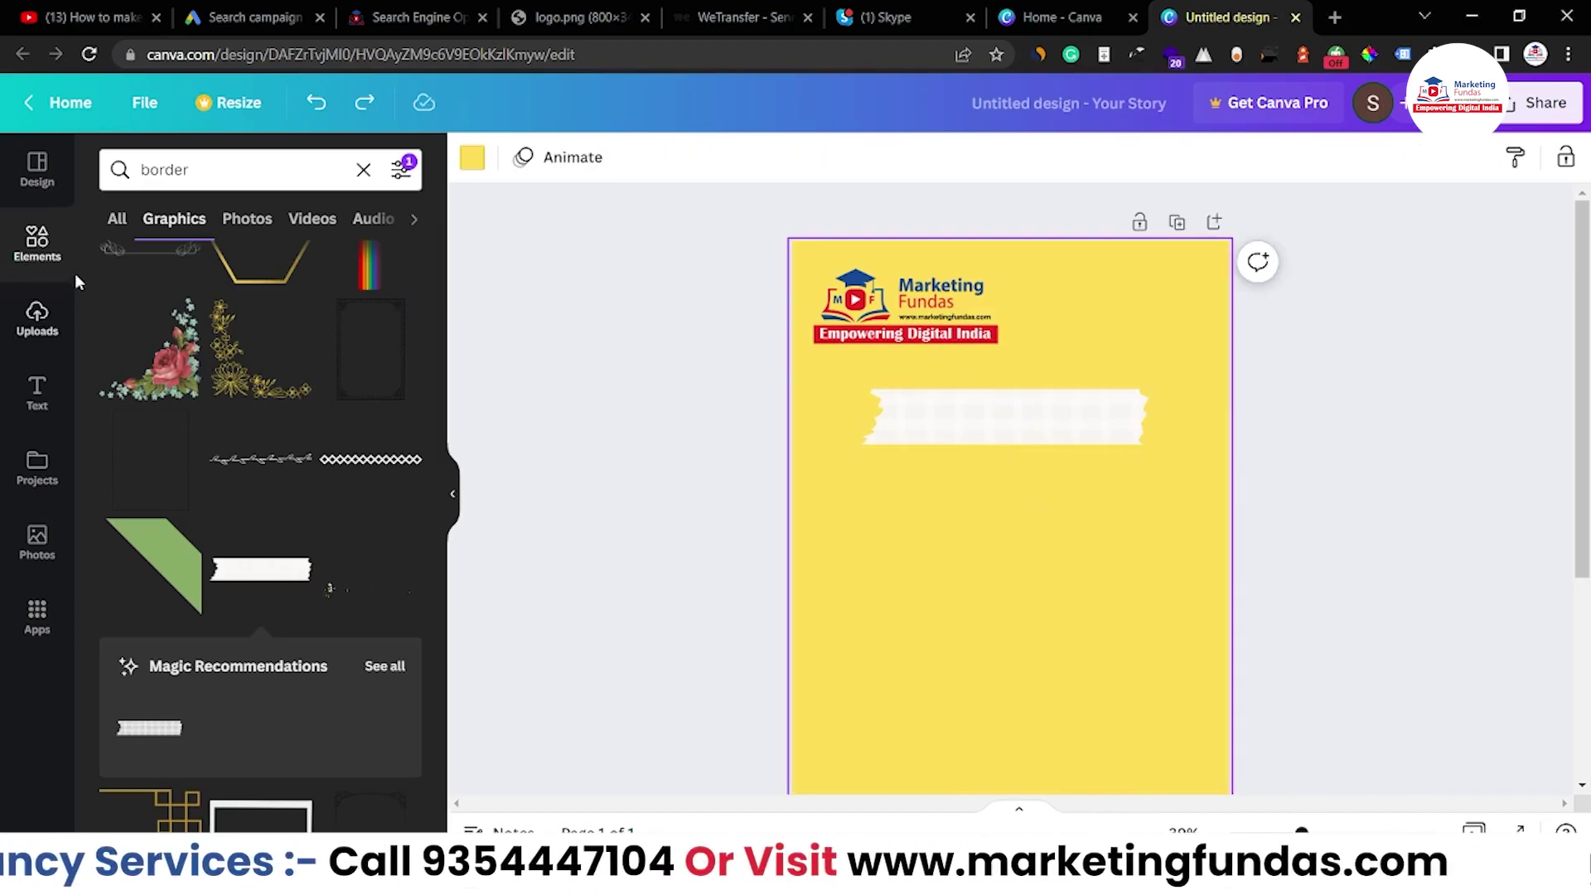
pyautogui.scroll(-5, 134, 283)
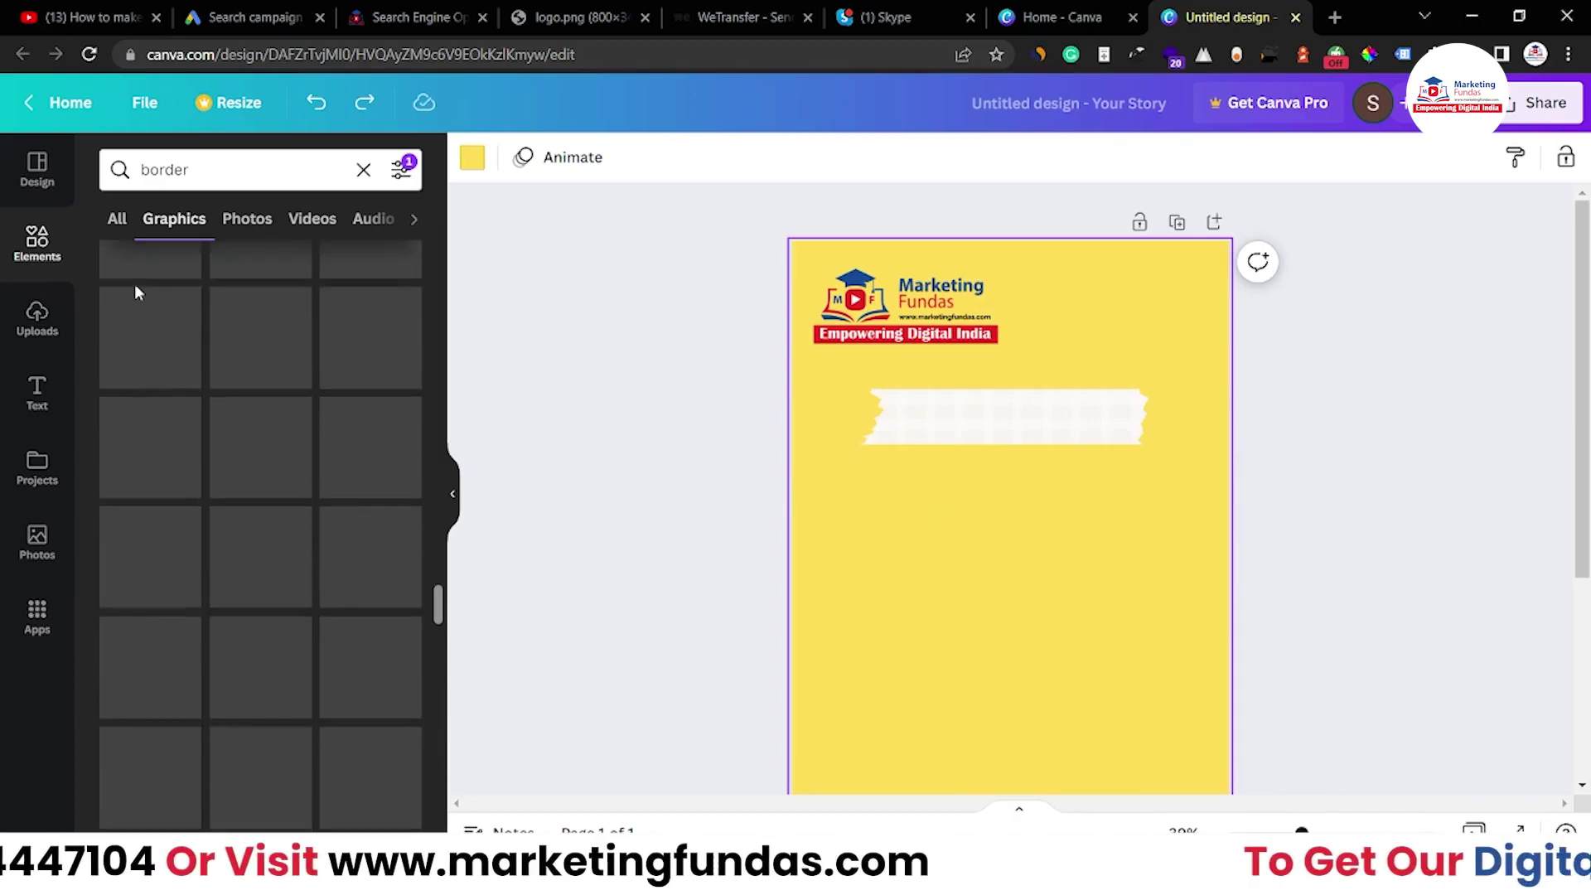
# Add a heading reading 'Marketing Fundas', shrink it to about 48.2, and place it on the white strip
pyautogui.click(38, 396)
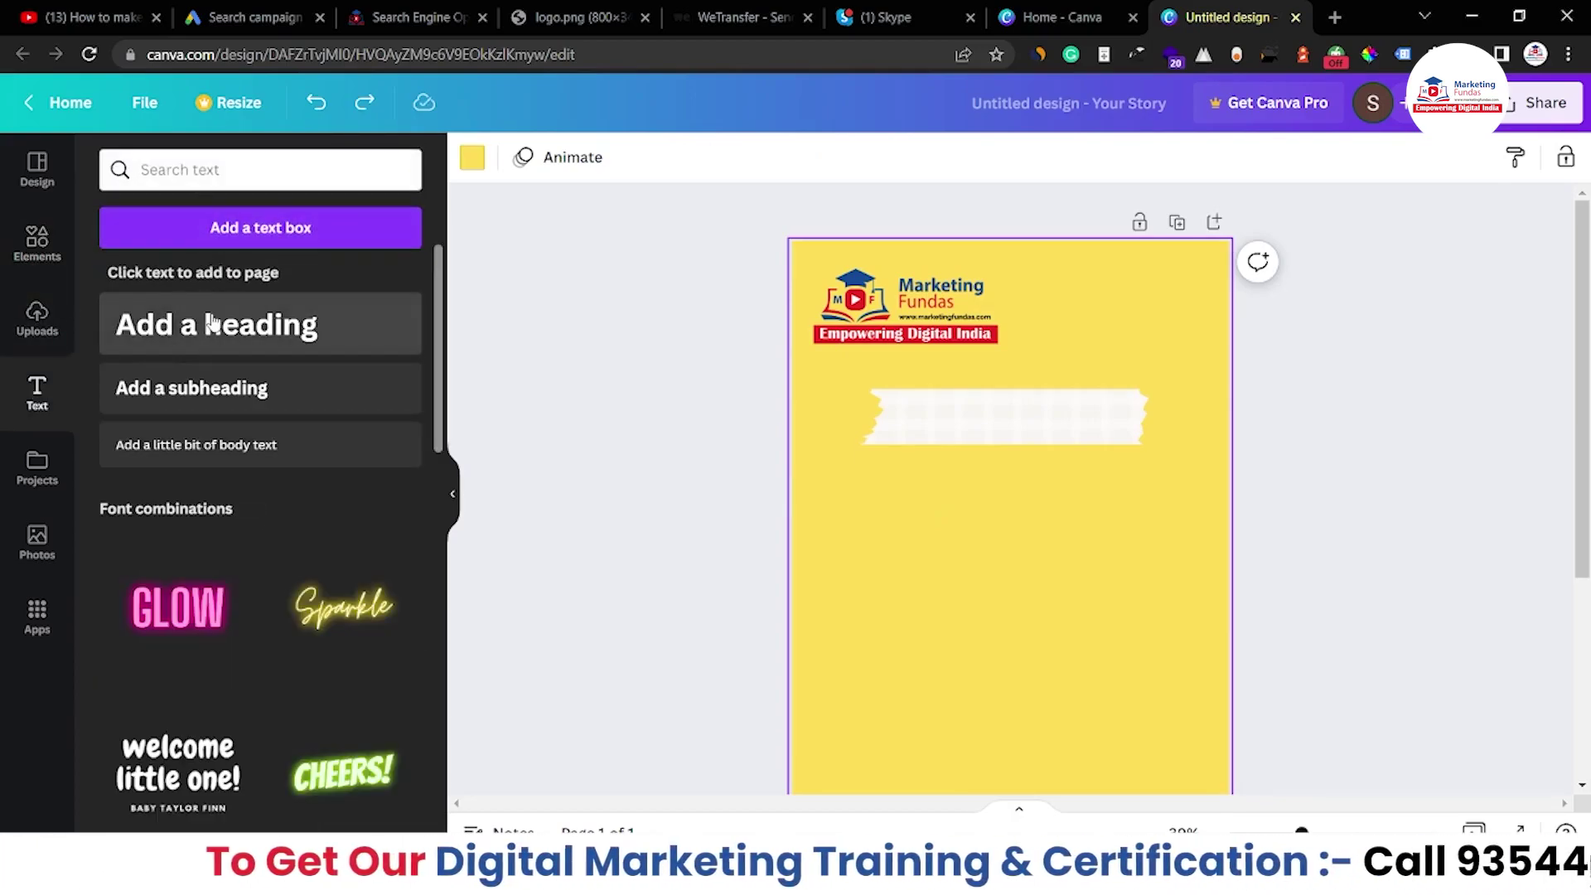
pyautogui.click(211, 323)
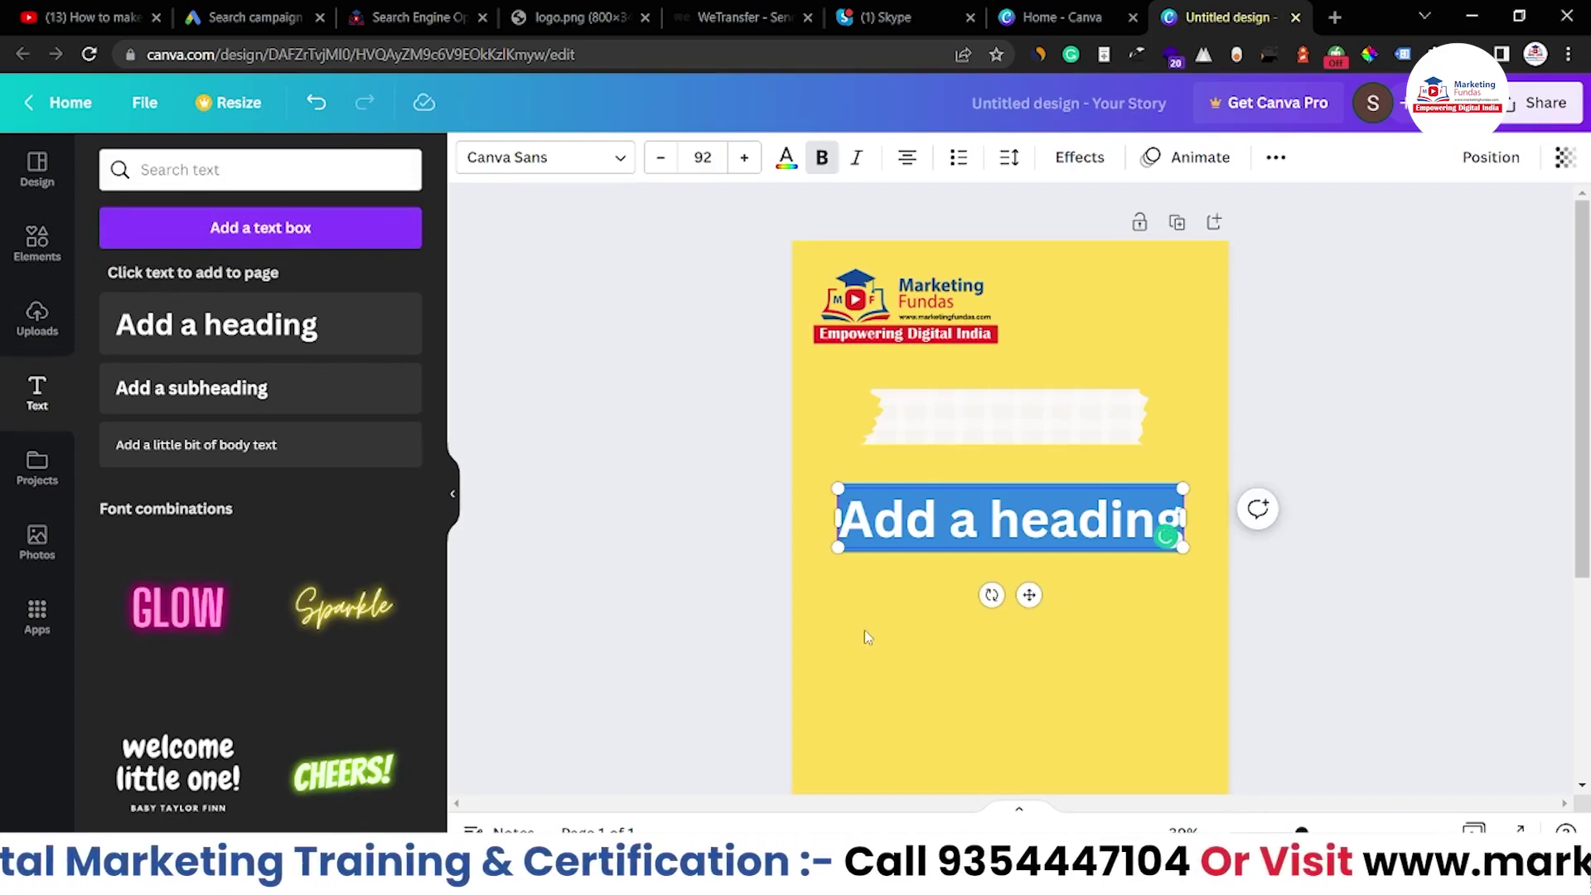
pyautogui.write('Ma')
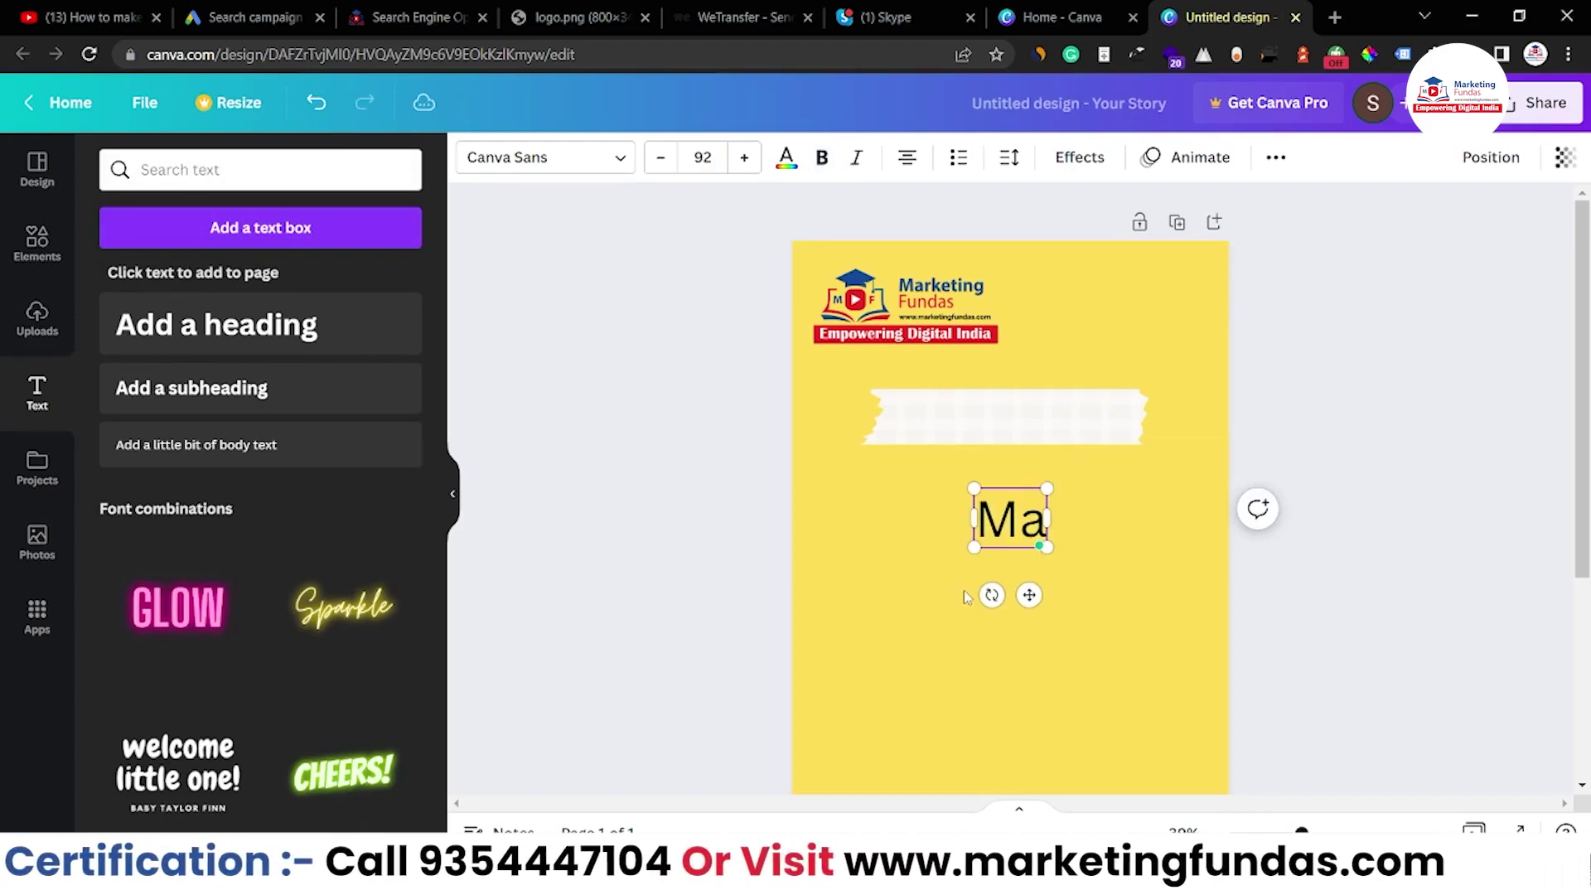
pyautogui.write('rketing')
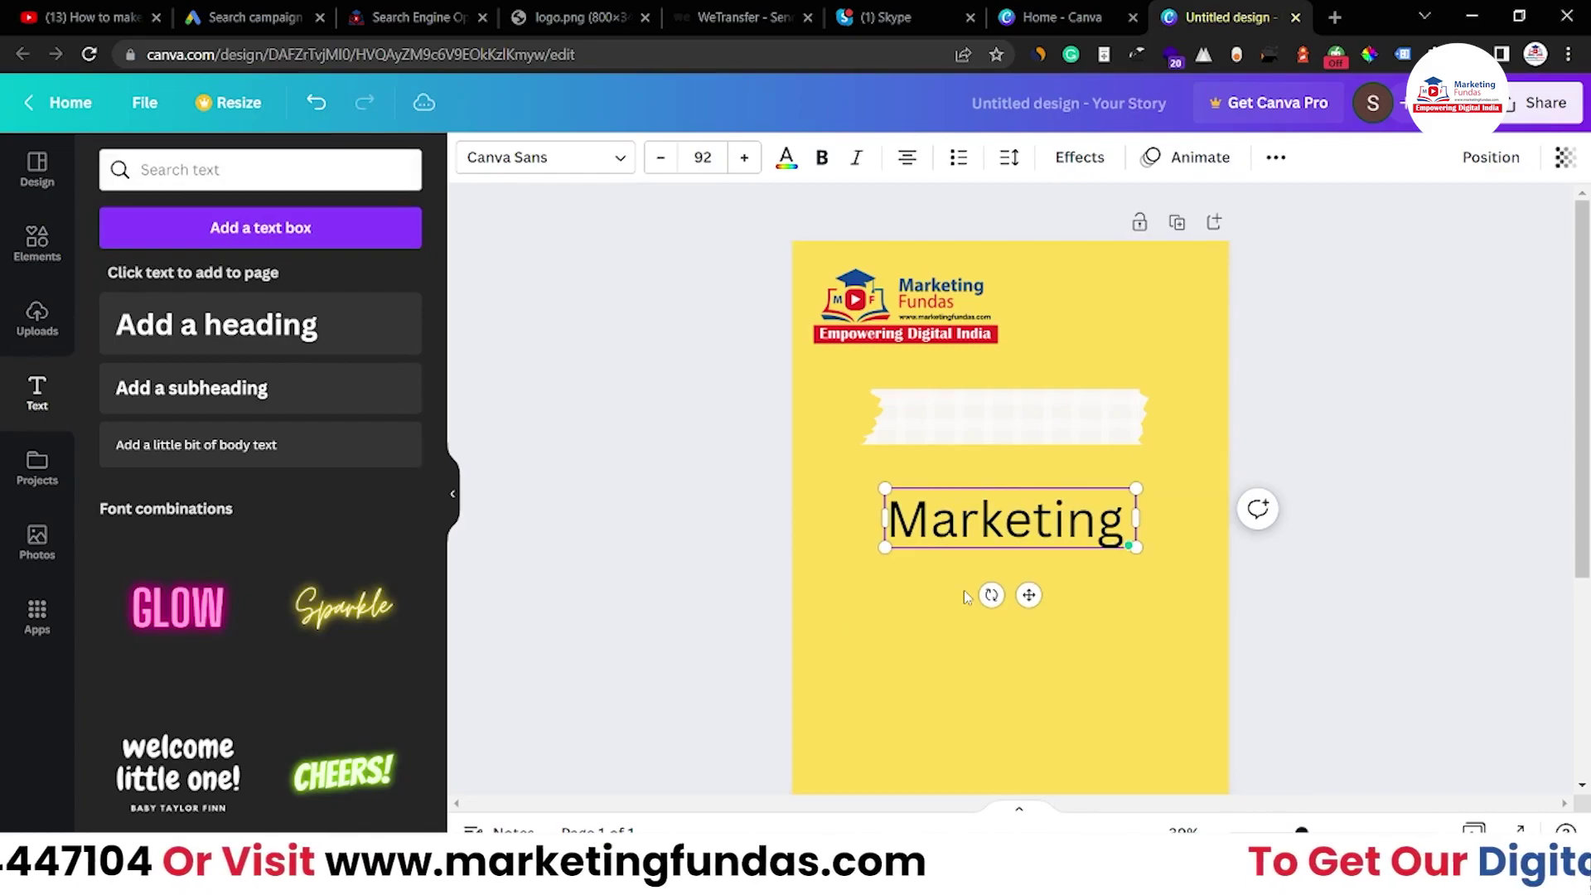
pyautogui.write(' Fundas')
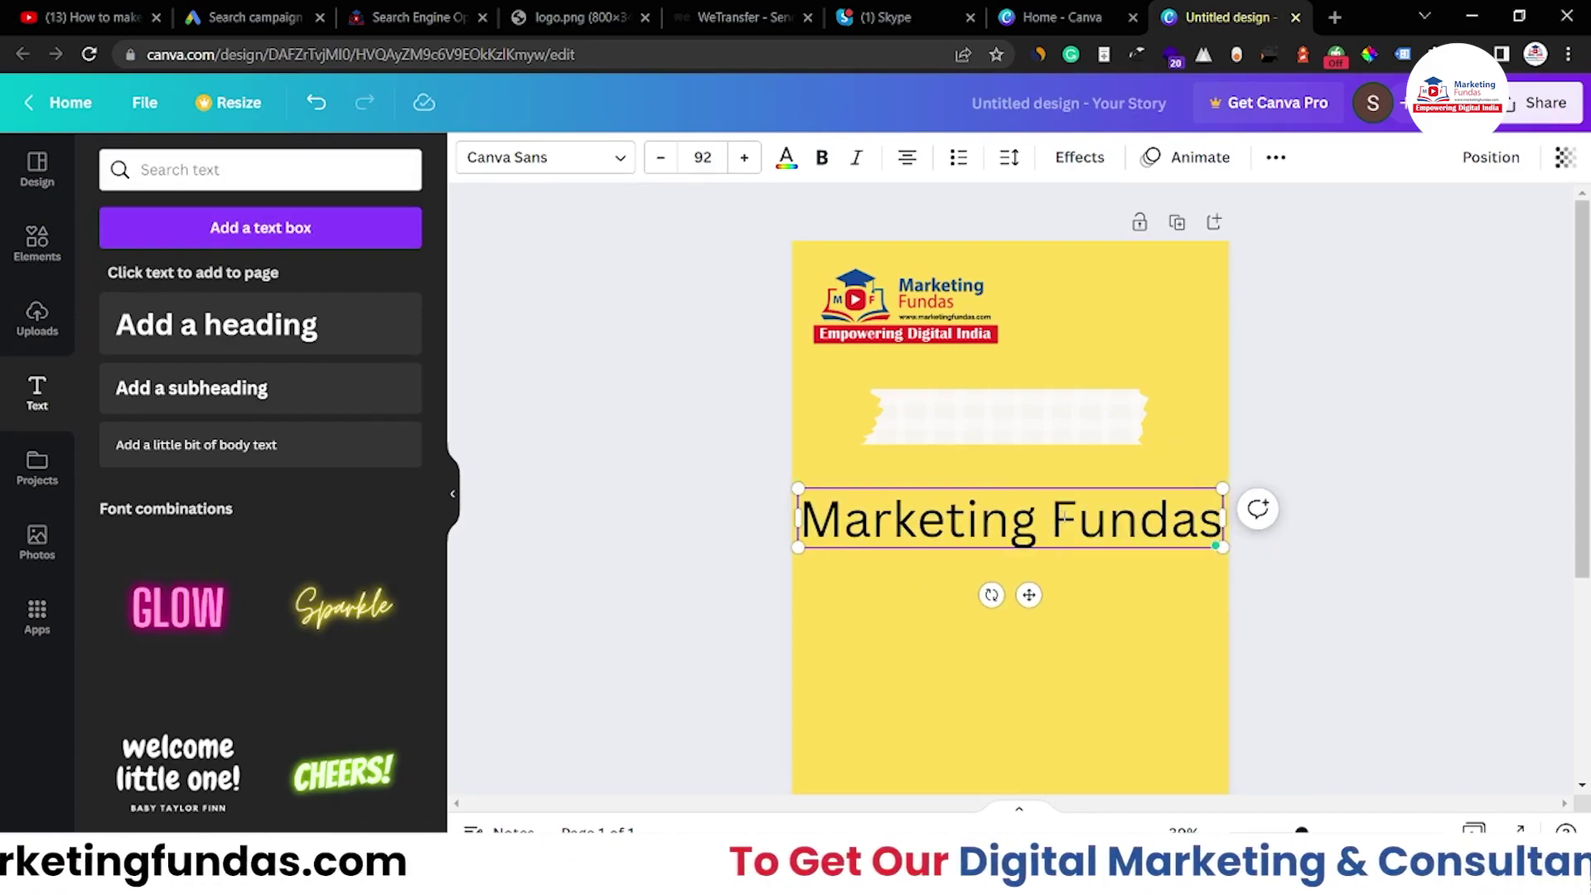
pyautogui.moveTo(1224, 495); pyautogui.dragTo(1108, 503)
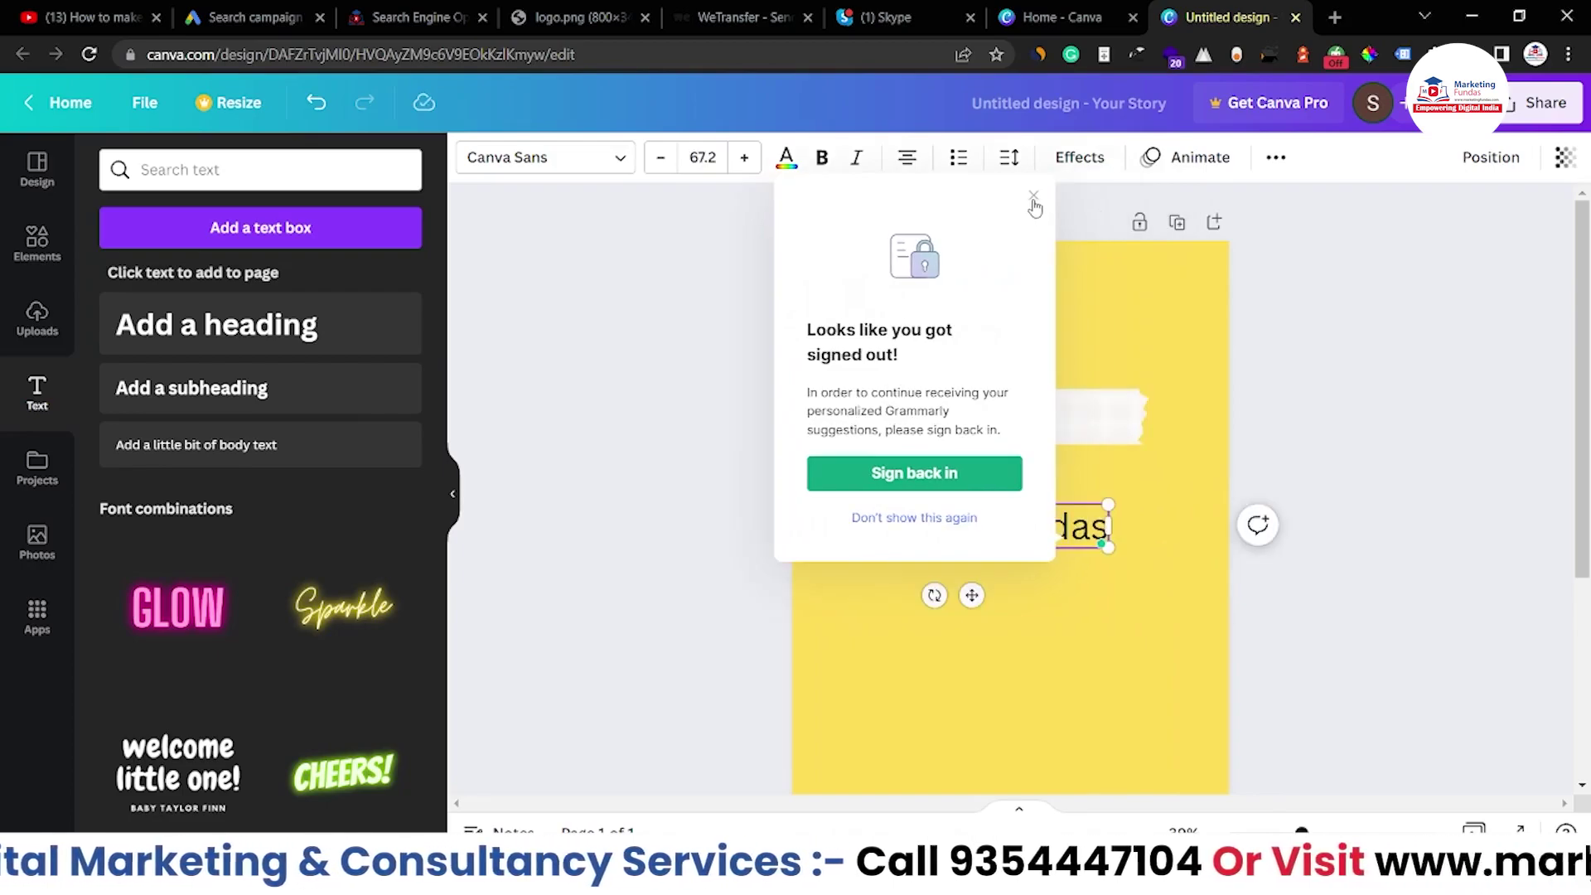
pyautogui.click(1033, 199)
pyautogui.moveTo(800, 543); pyautogui.dragTo(855, 522)
pyautogui.moveTo(880, 511); pyautogui.dragTo(885, 506)
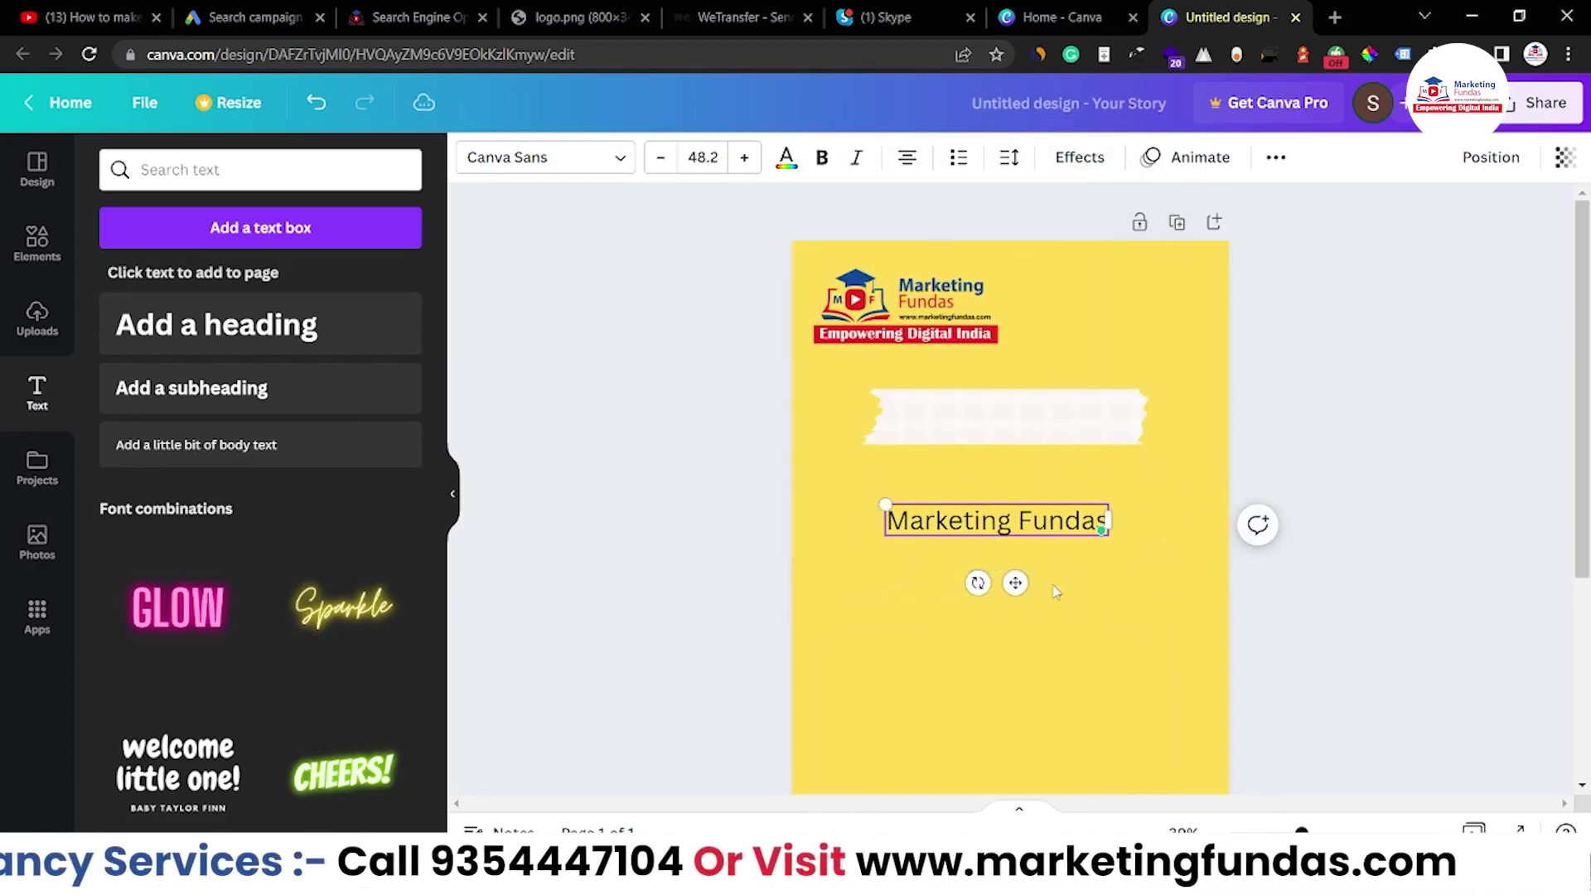
pyautogui.moveTo(1016, 584); pyautogui.dragTo(1029, 480)
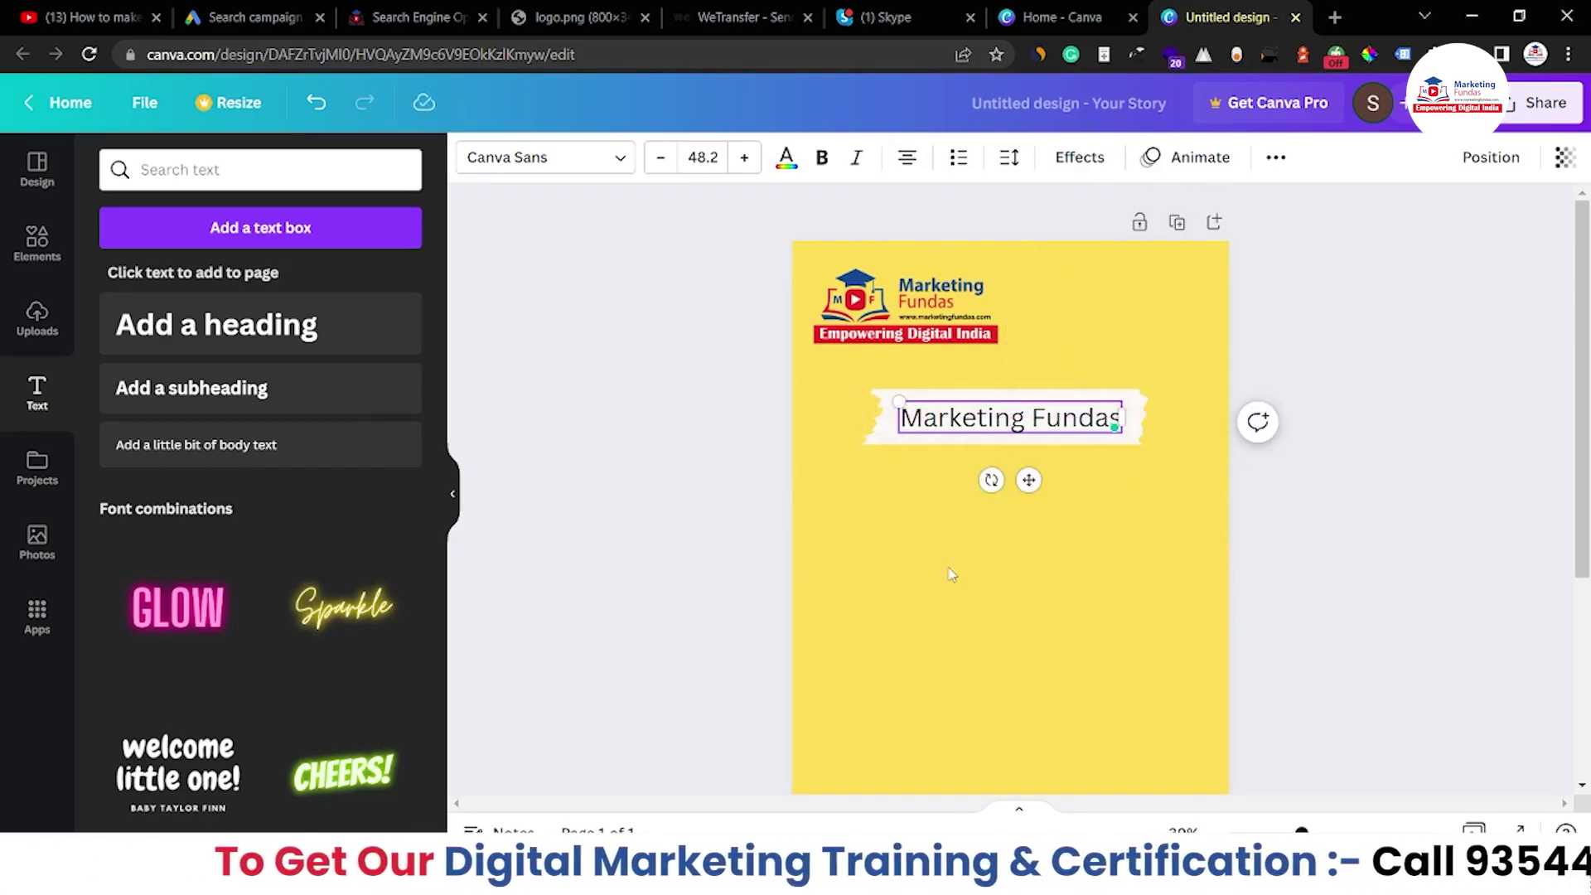
# Apply the Blueberry font to the 'Marketing Fundas' banner text, then deselect it
pyautogui.click(570, 154)
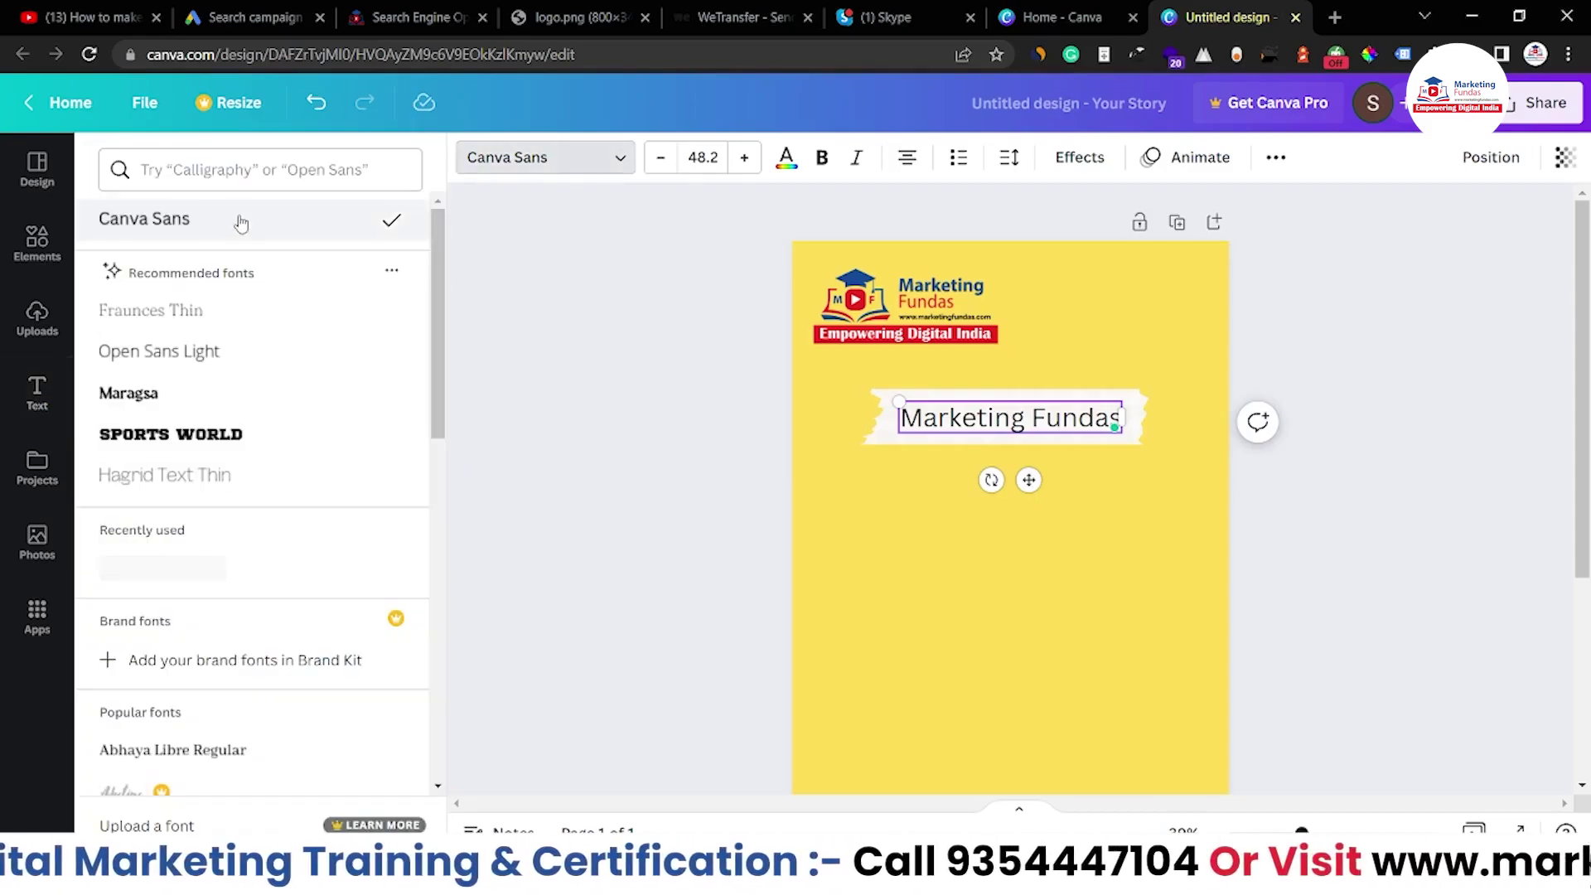
pyautogui.click(253, 171)
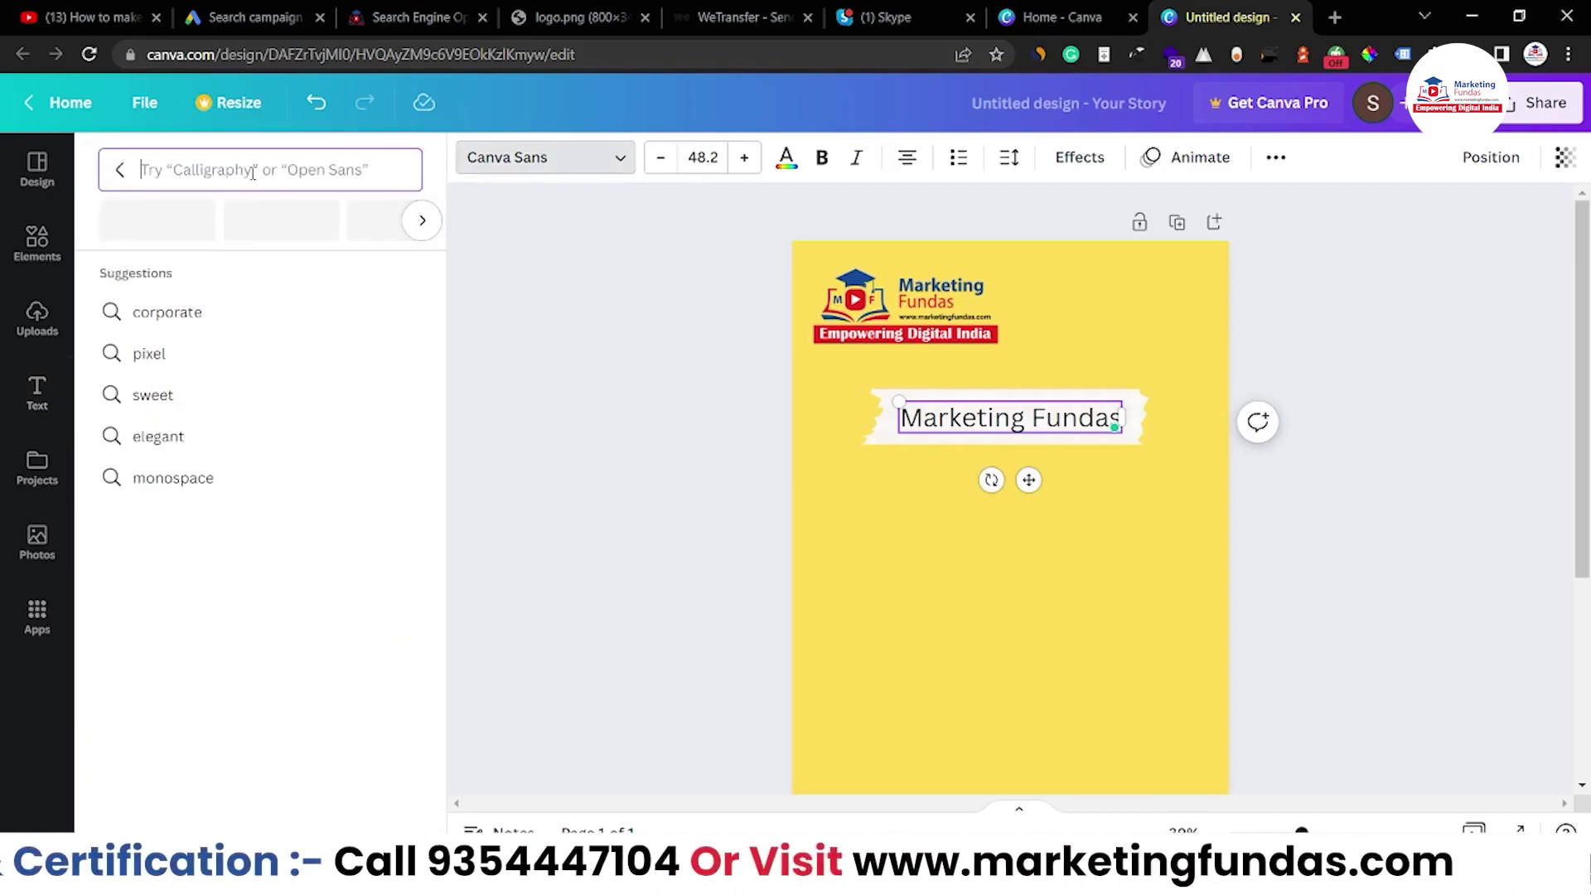
pyautogui.click(137, 221)
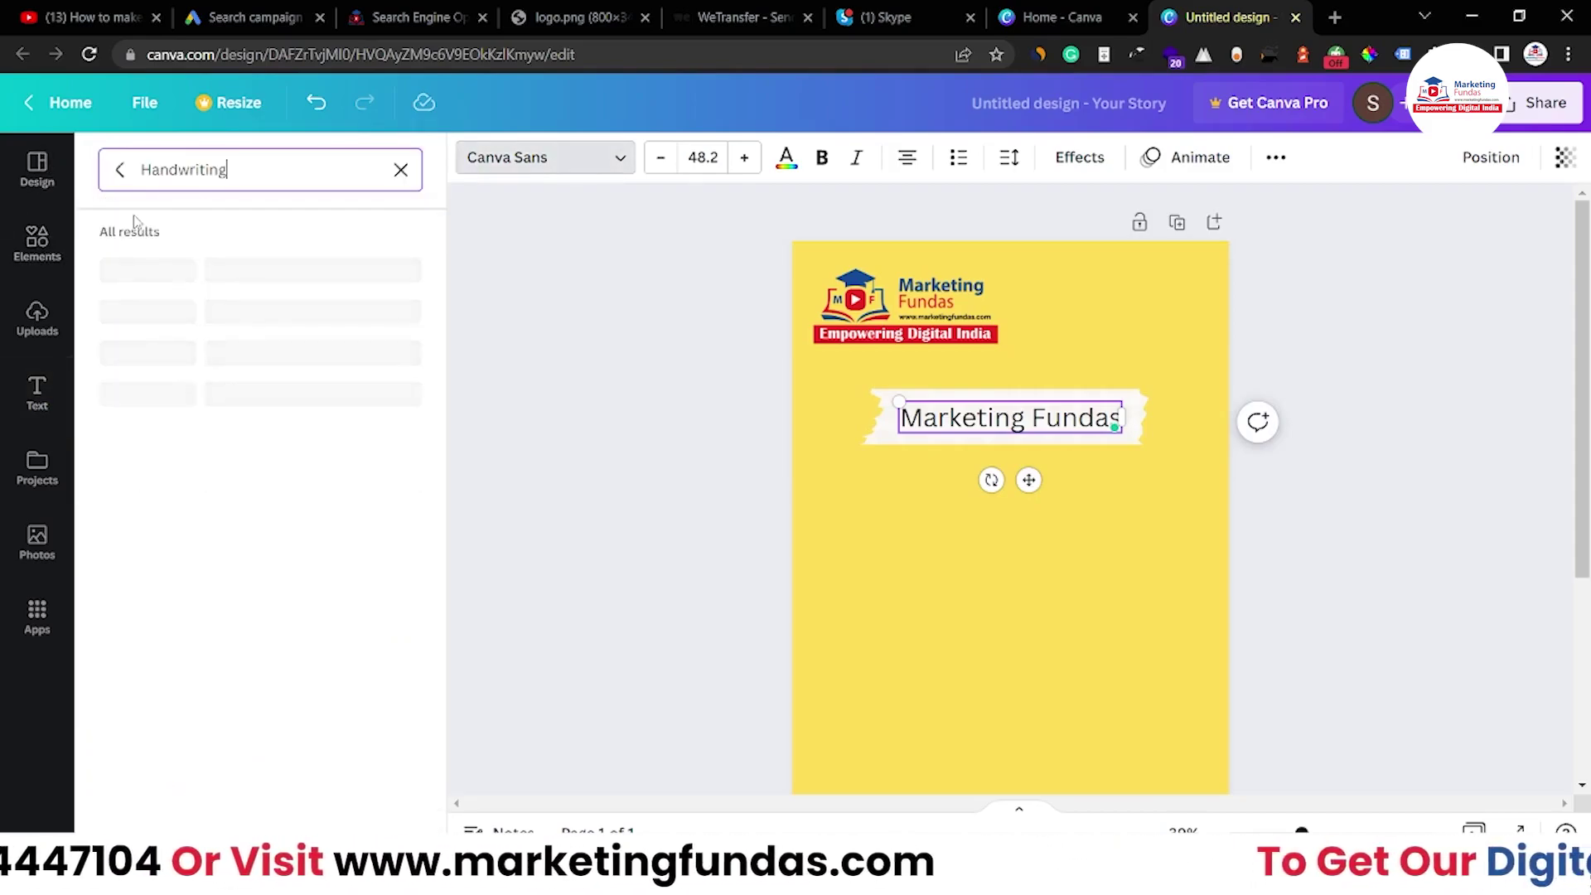
pyautogui.tripleClick(236, 172)
pyautogui.press('BackSpace')
pyautogui.write('blueb')
pyautogui.click(138, 270)
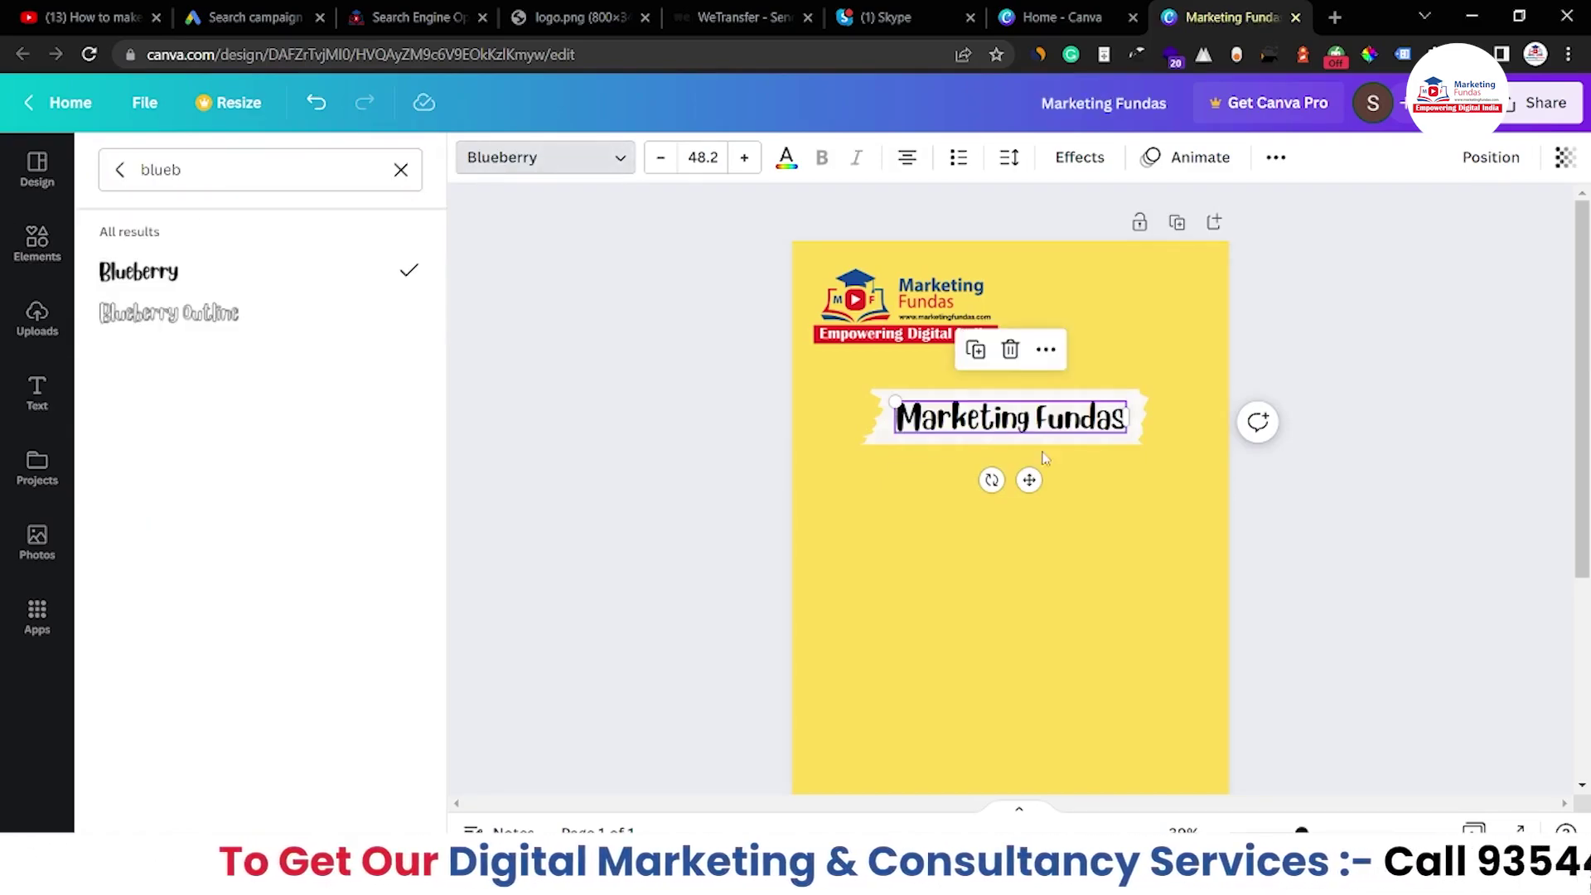
pyautogui.press('Escape')
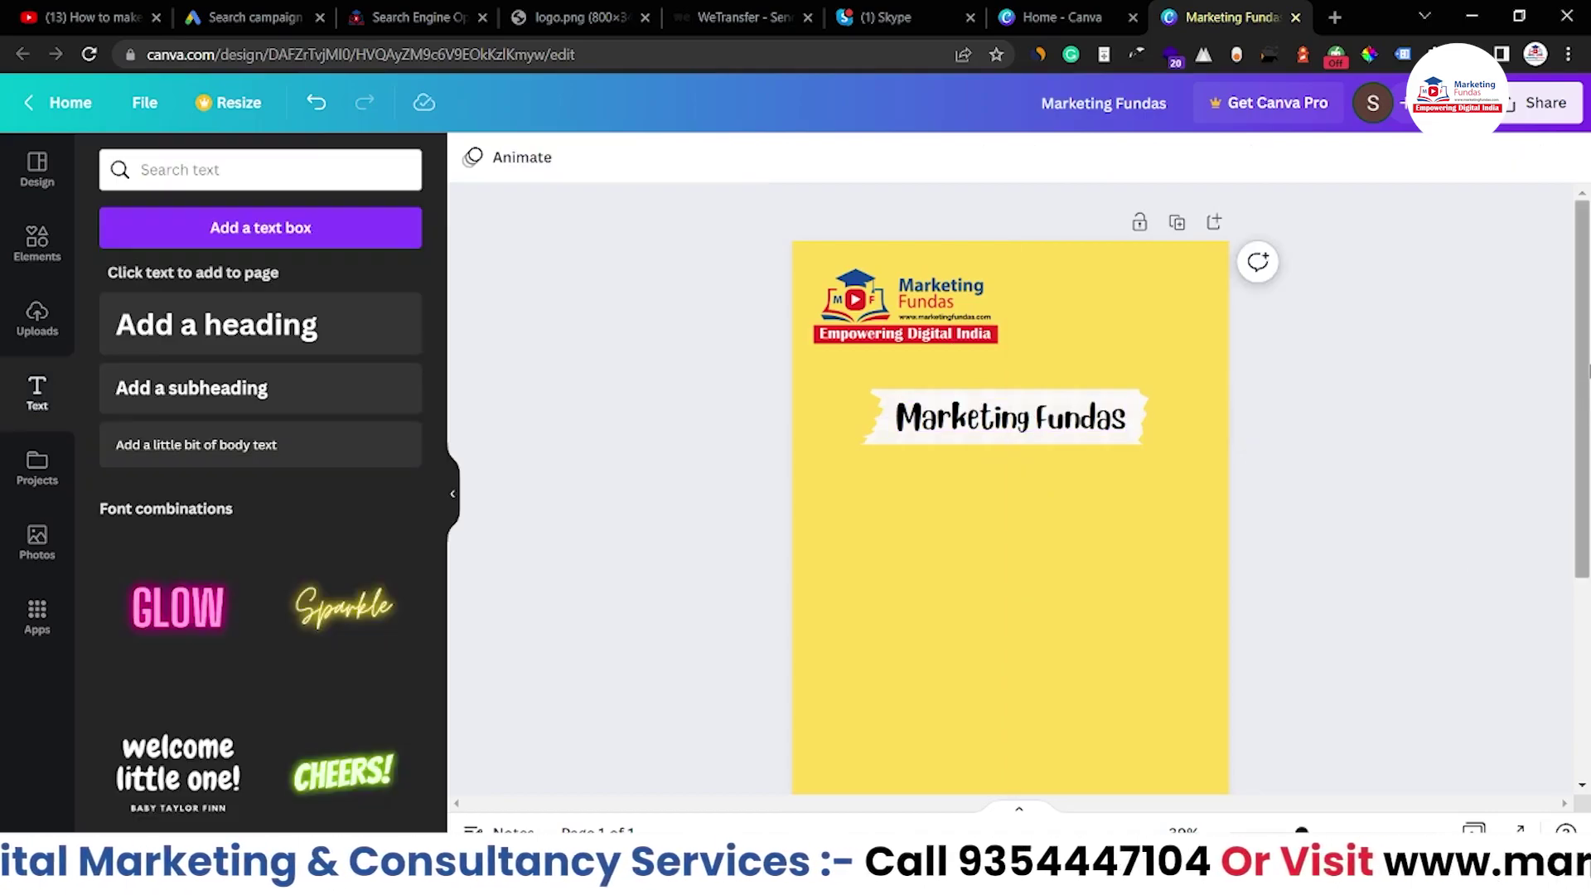
pyautogui.scroll(-2, 1010, 488)
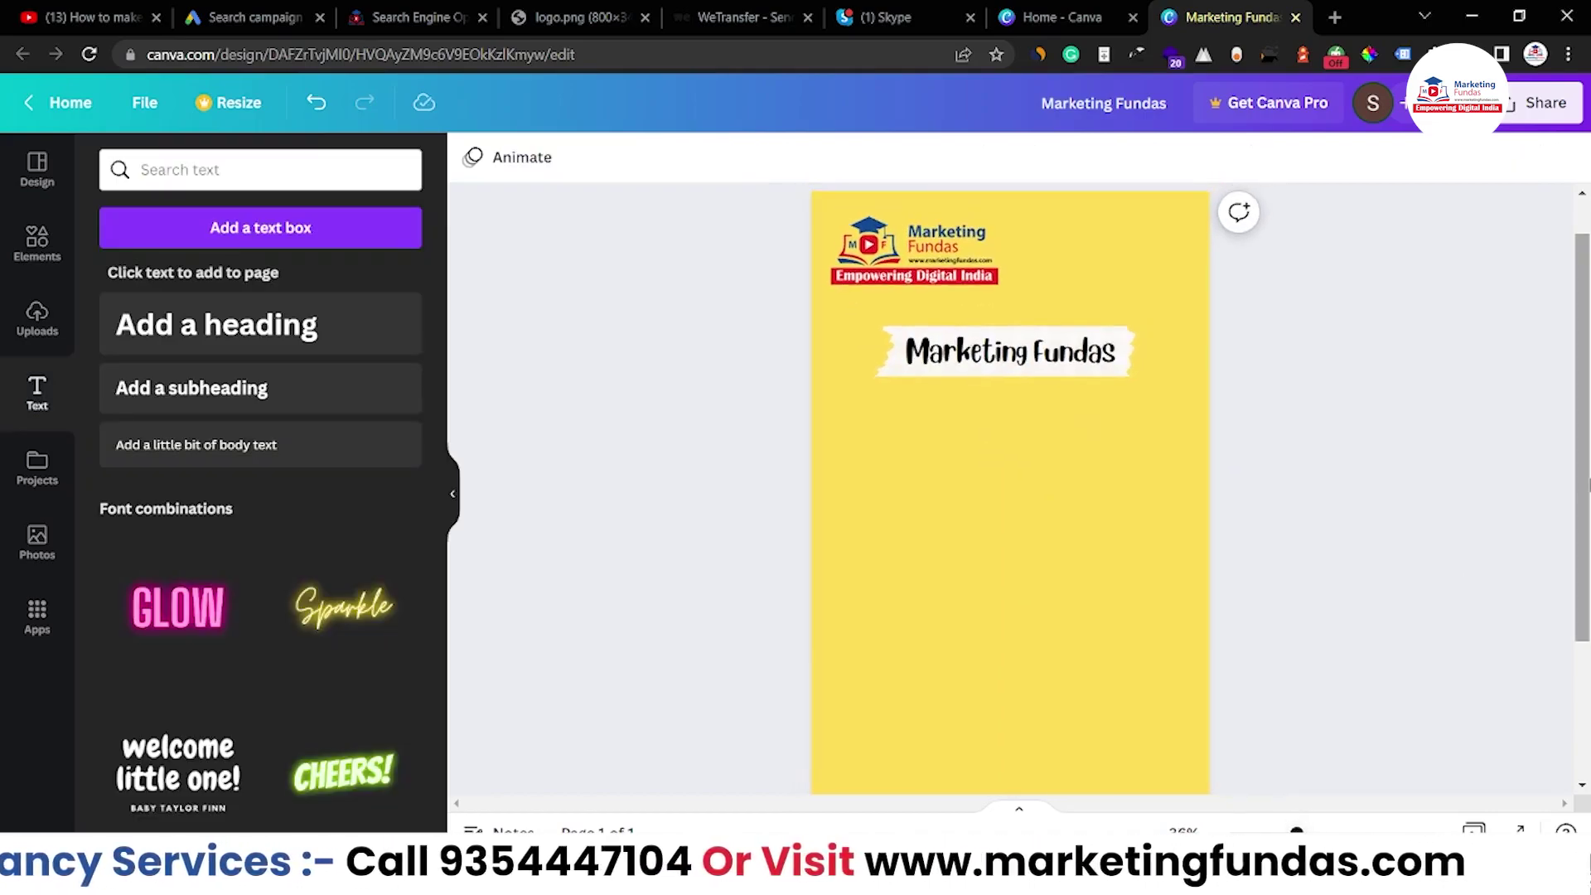
pyautogui.scroll(-2, 1452, 394)
pyautogui.scroll(1, 1452, 394)
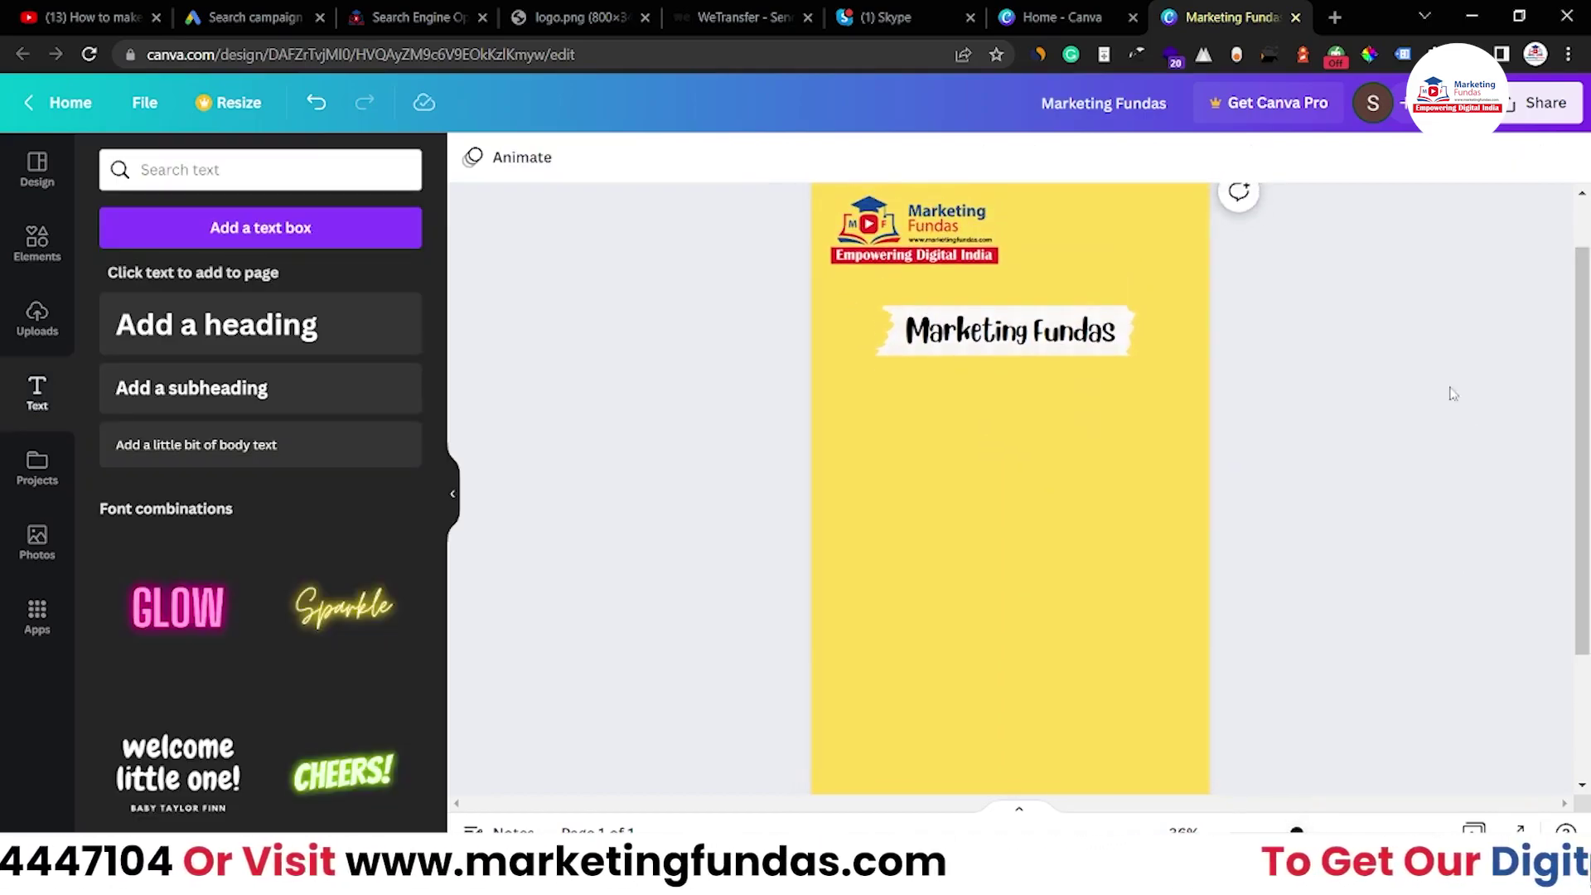
pyautogui.click(216, 331)
pyautogui.press('BackSpace')
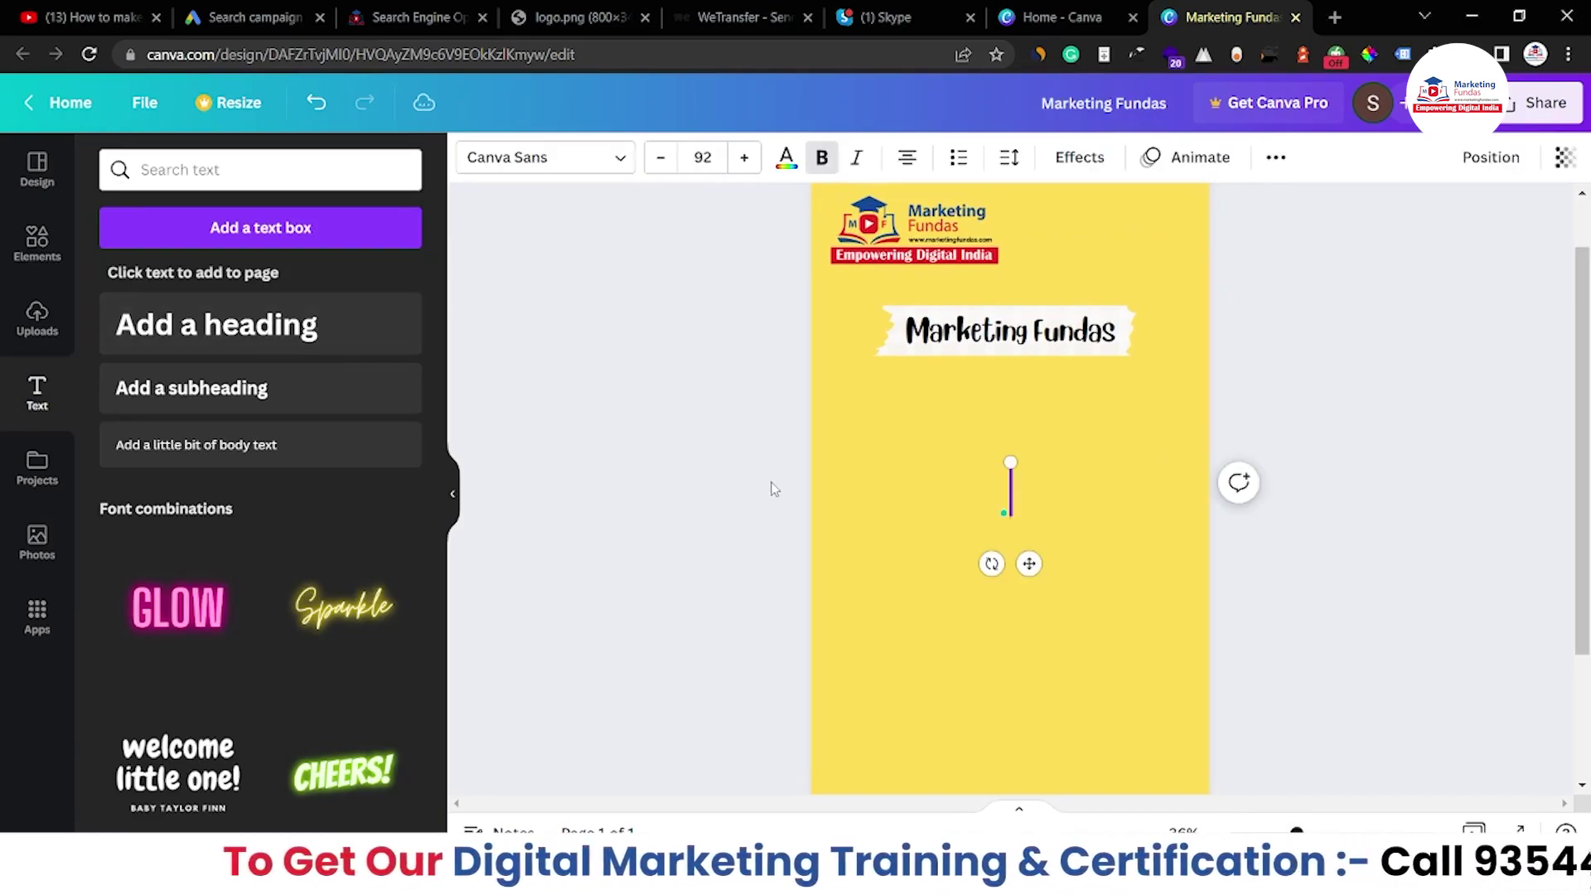
pyautogui.scroll(-1, 373, 692)
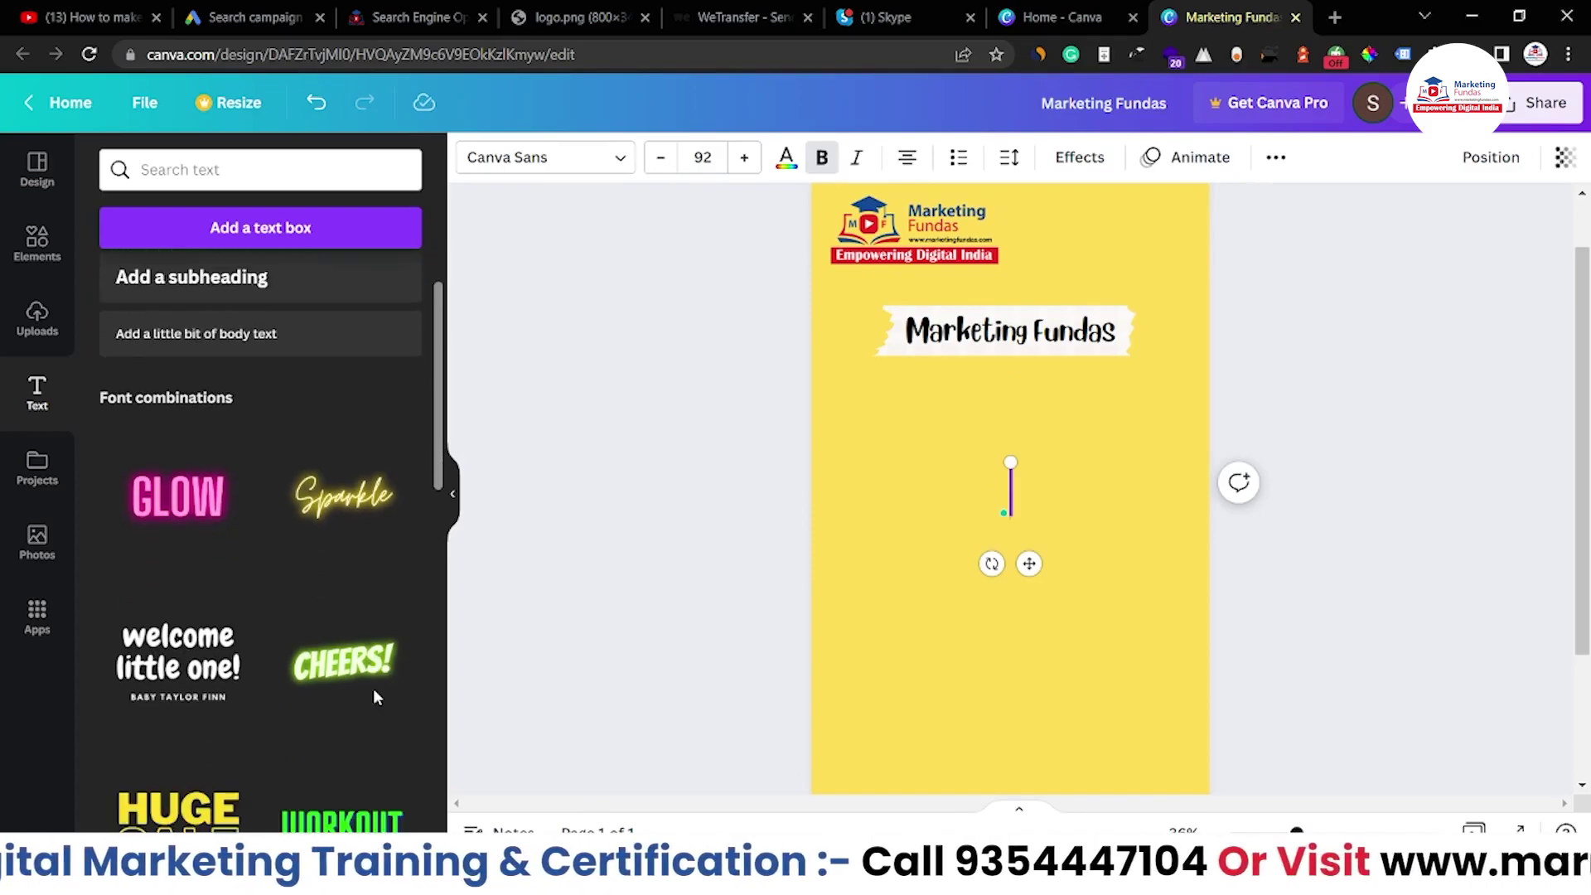
pyautogui.scroll(-5, 377, 696)
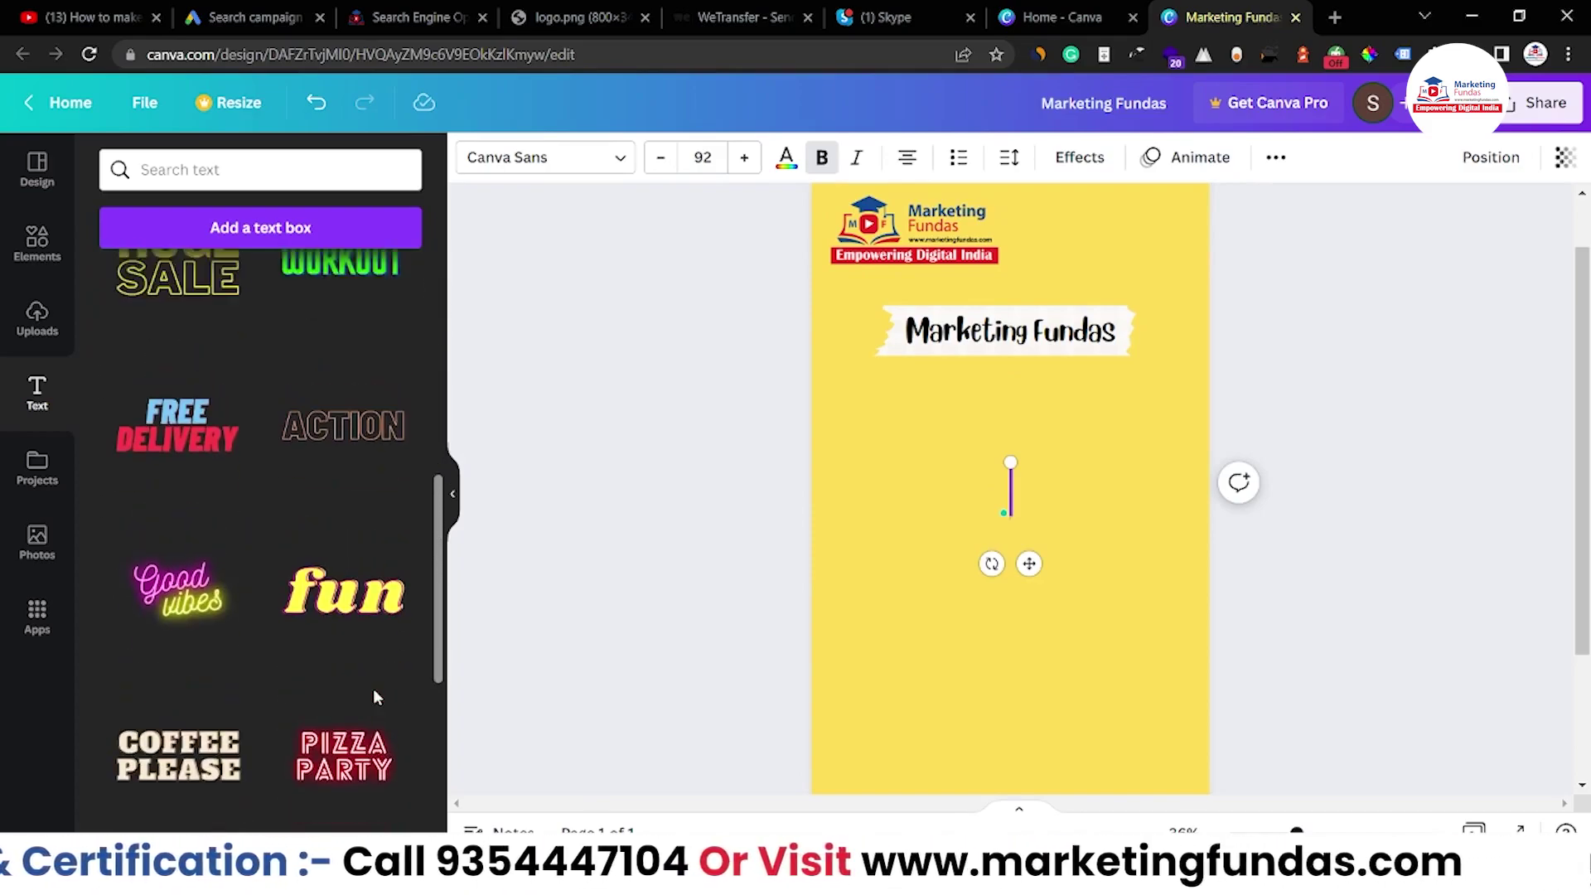
pyautogui.scroll(1, 375, 696)
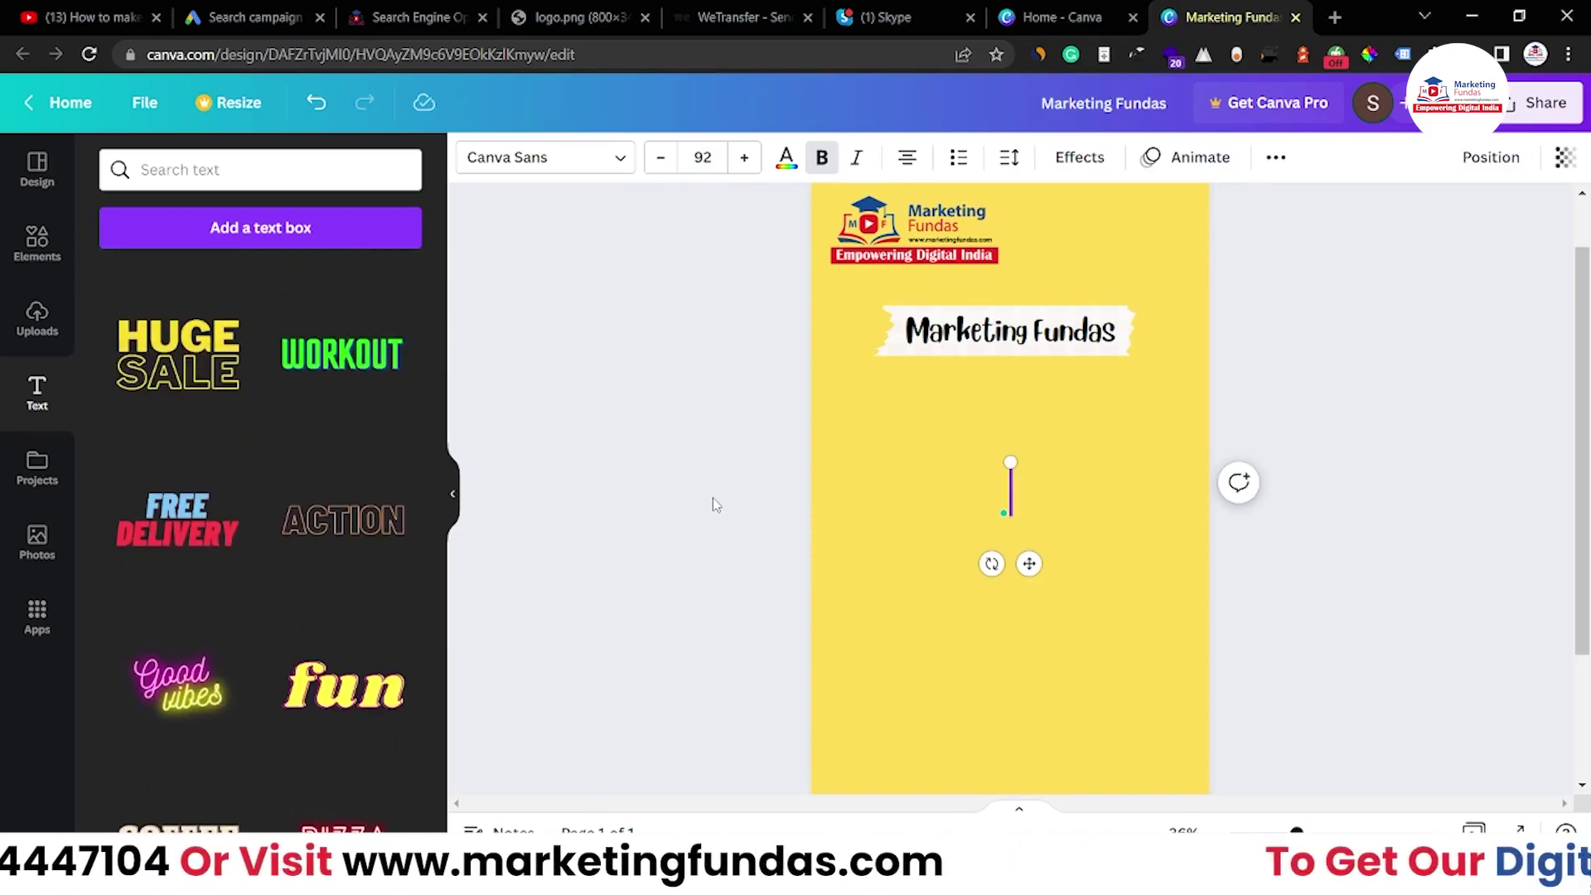
pyautogui.click(663, 492)
pyautogui.scroll(5, 166, 497)
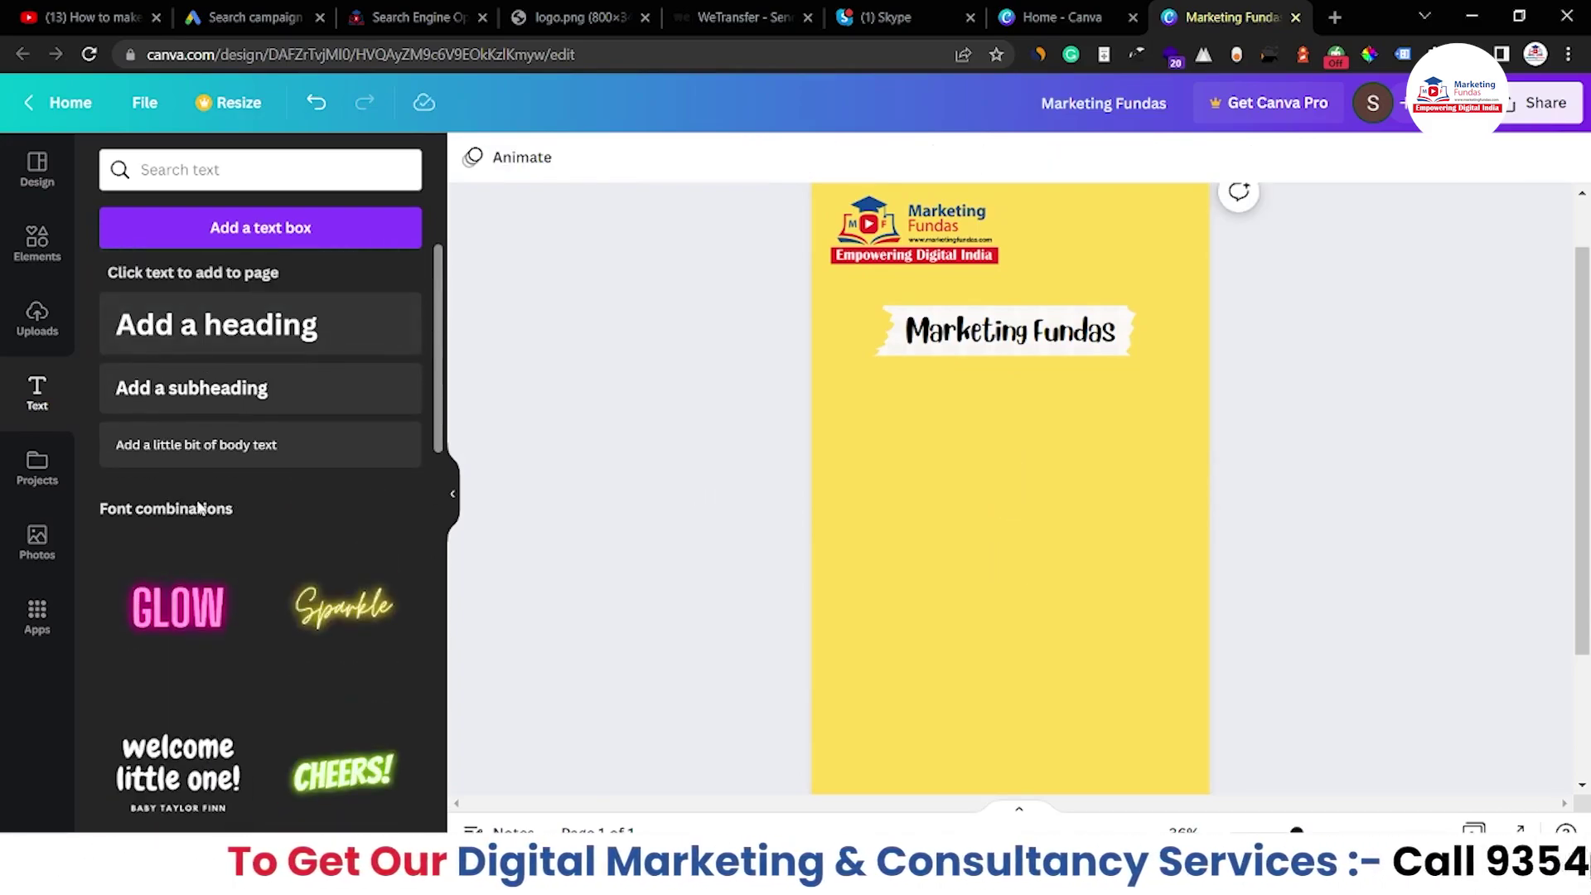
pyautogui.scroll(-10, 199, 509)
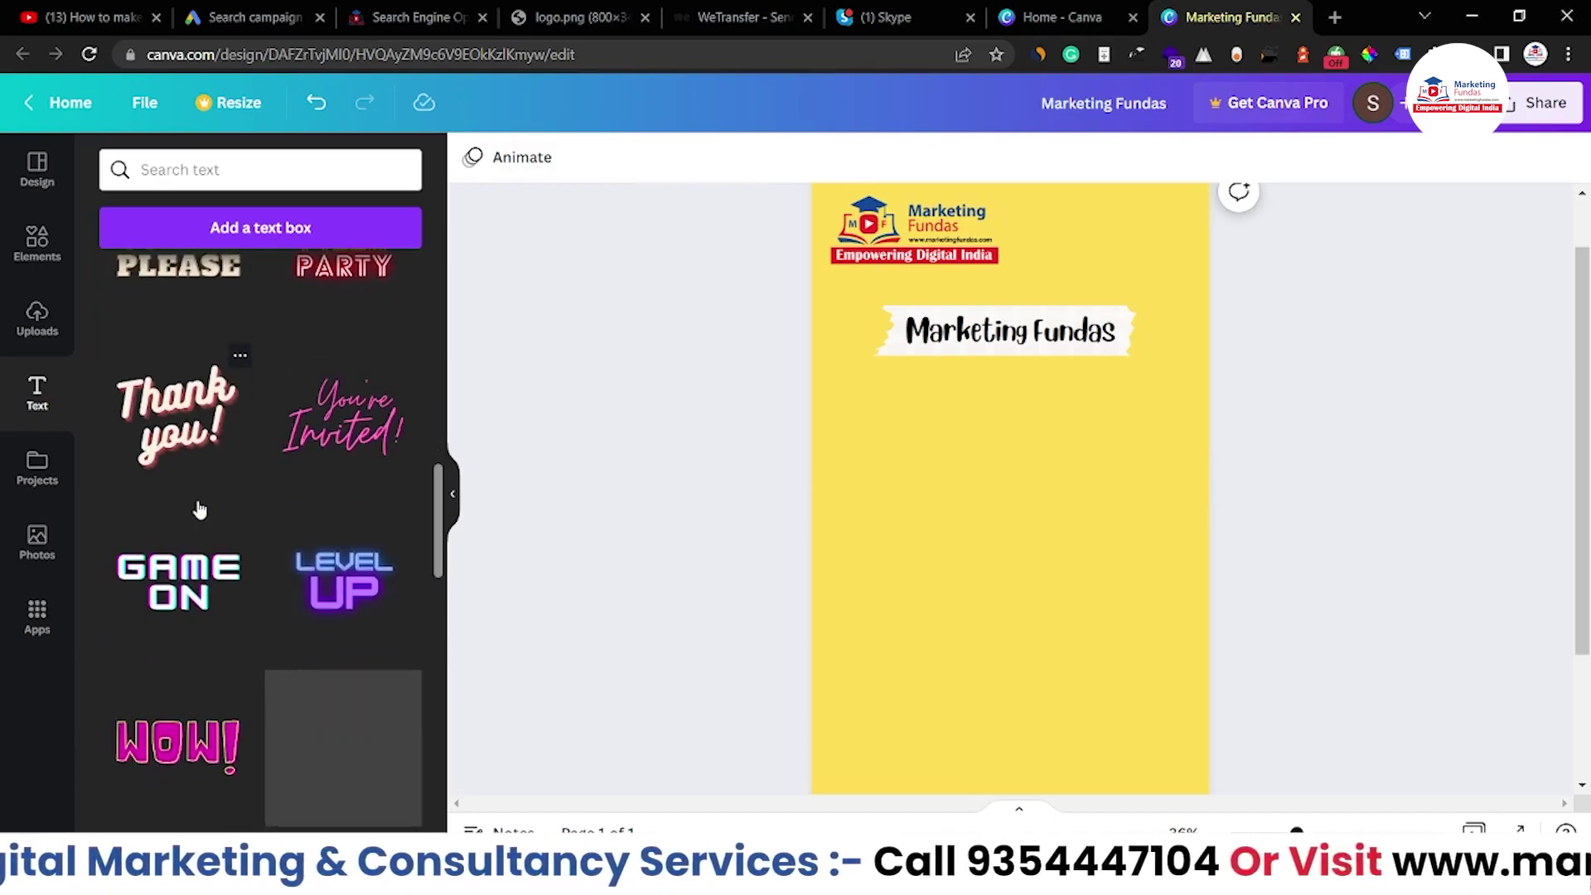
pyautogui.scroll(-4, 182, 547)
pyautogui.scroll(-5, 184, 544)
pyautogui.scroll(-2, 184, 544)
pyautogui.scroll(4, 182, 539)
pyautogui.scroll(-4, 181, 543)
pyautogui.scroll(4, 181, 543)
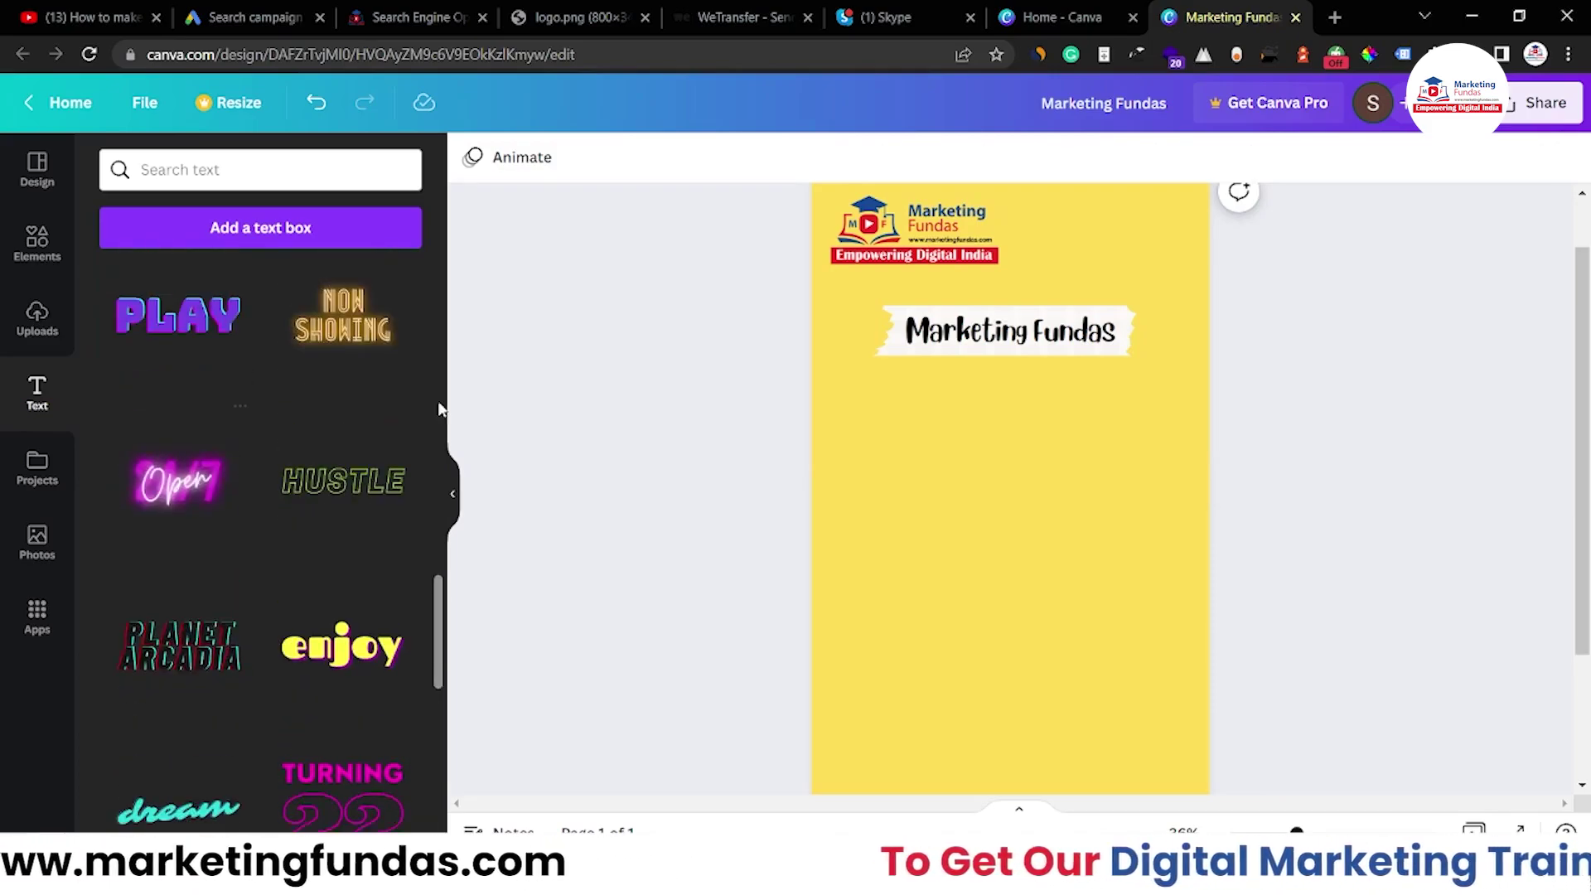
# Add the outlined HUSTLE text style and replace its text with '4 DIGITAL MARKETING TIPS'
pyautogui.click(340, 487)
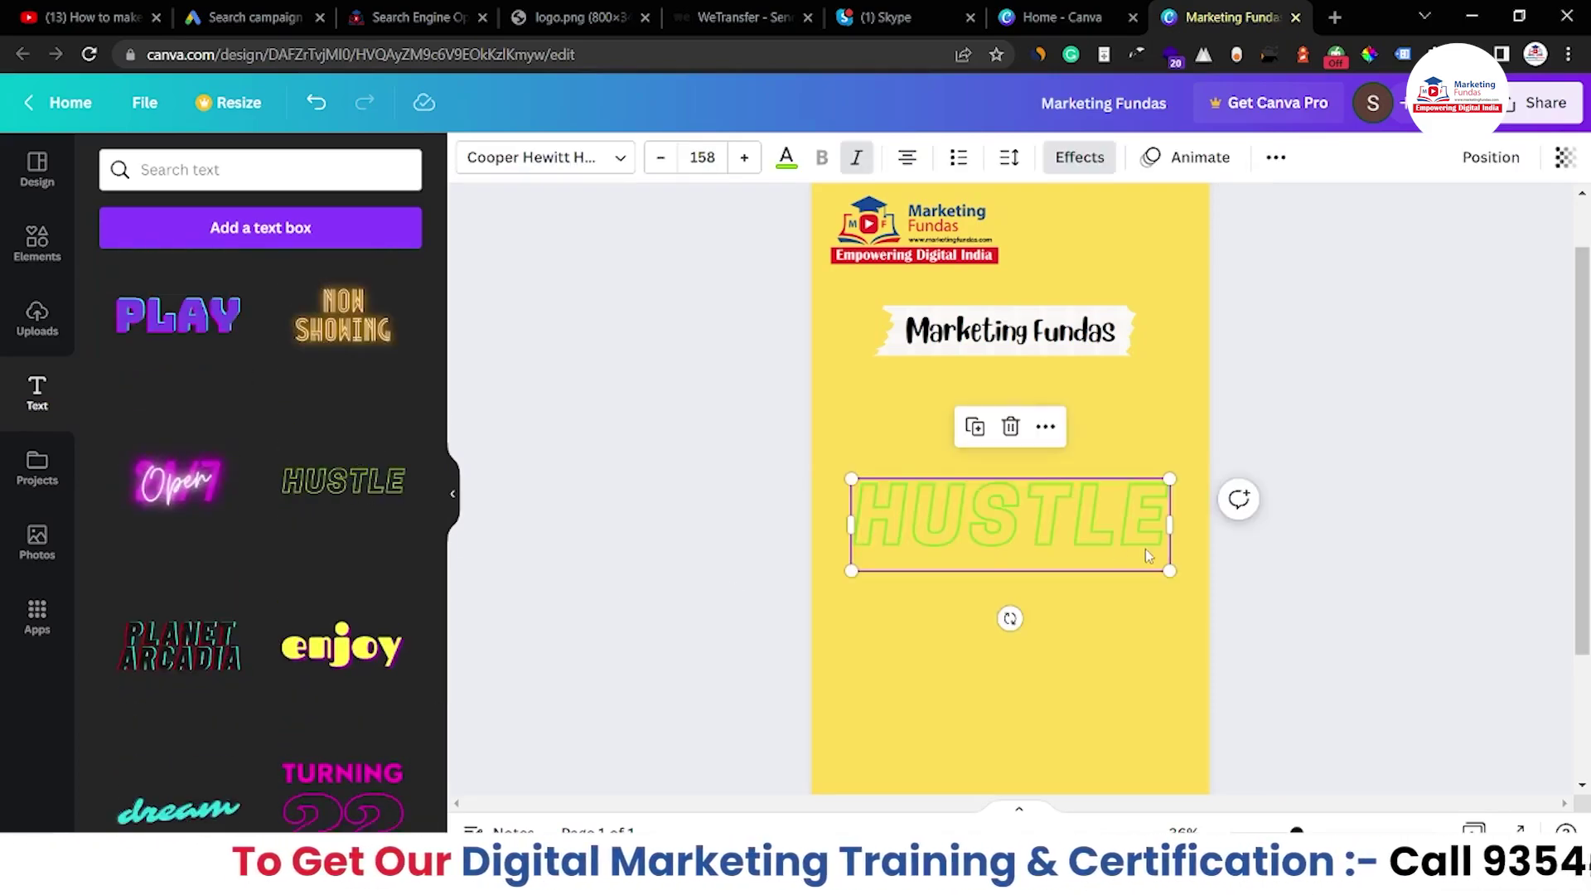
pyautogui.doubleClick(1075, 541)
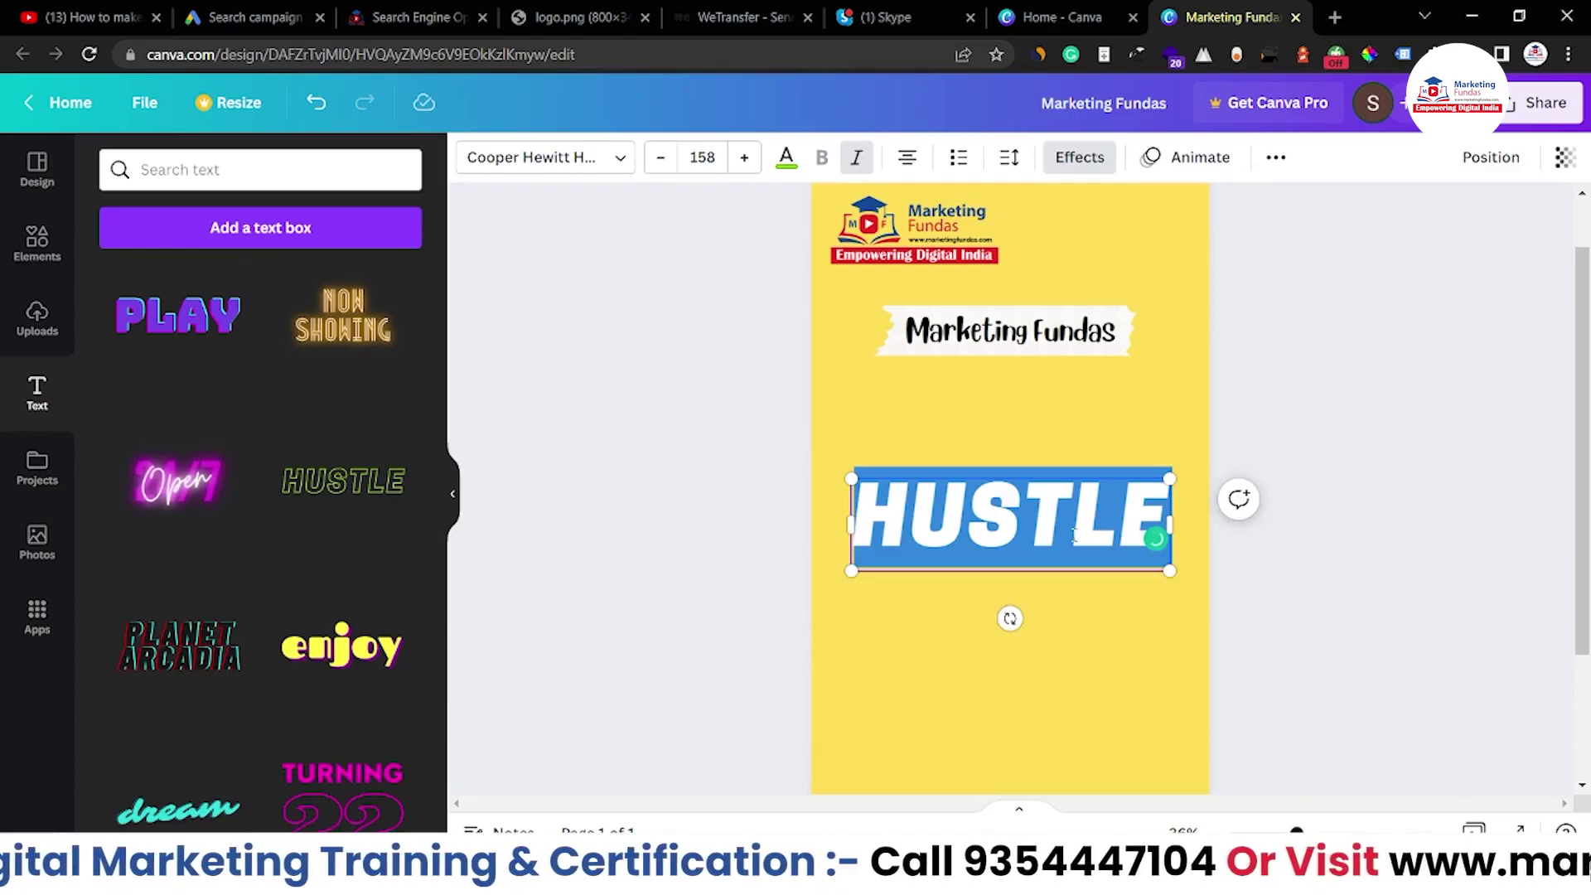
pyautogui.press('BackSpace')
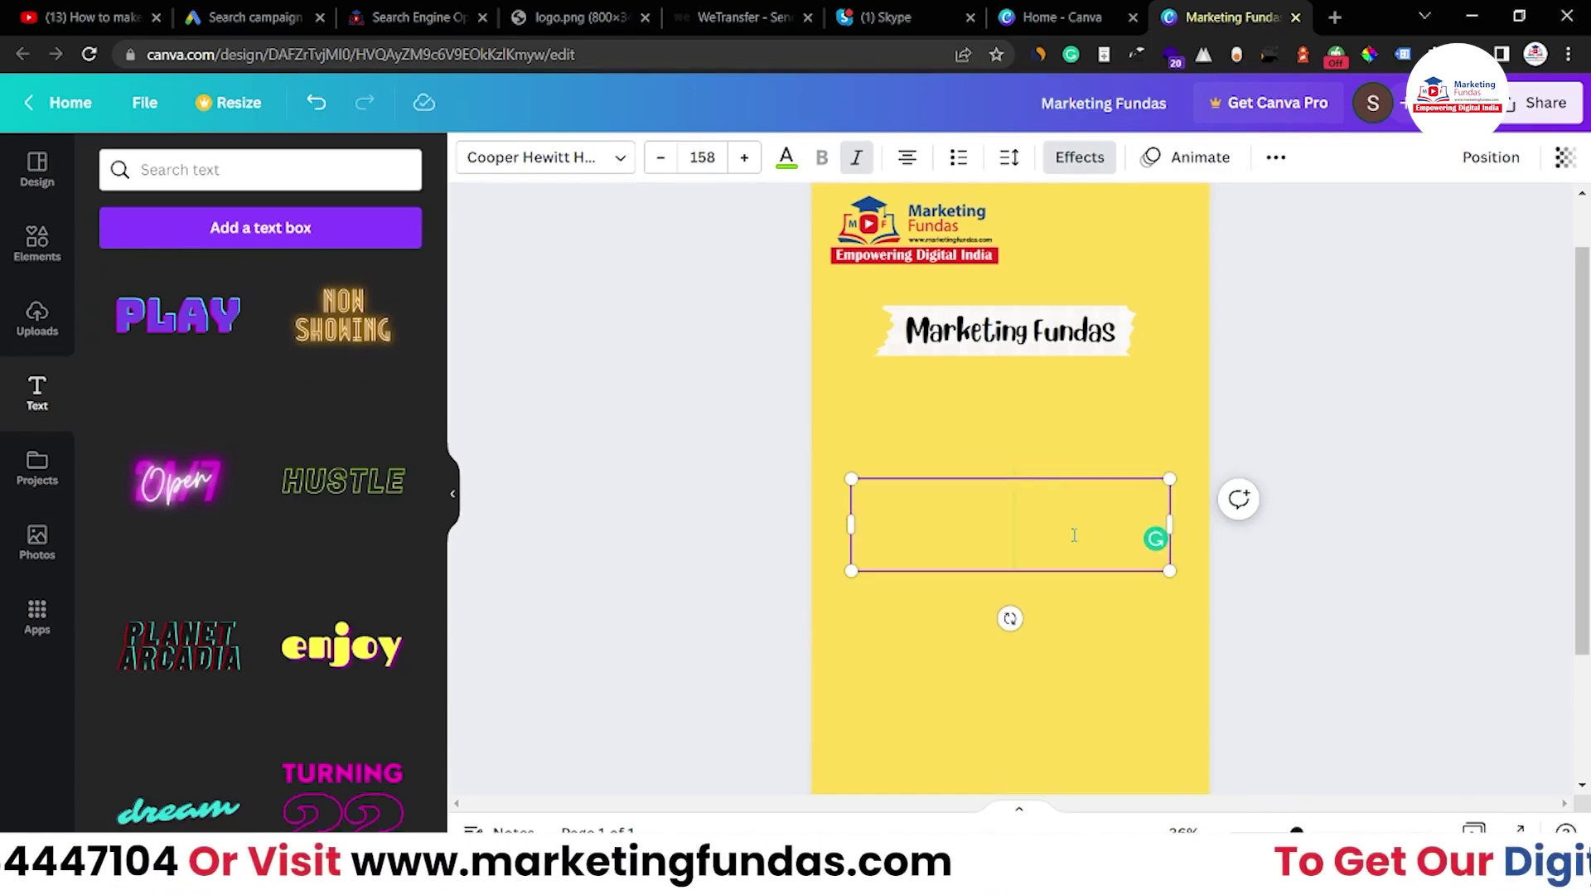
pyautogui.write('4 DIGITAL MARKETING TIPS')
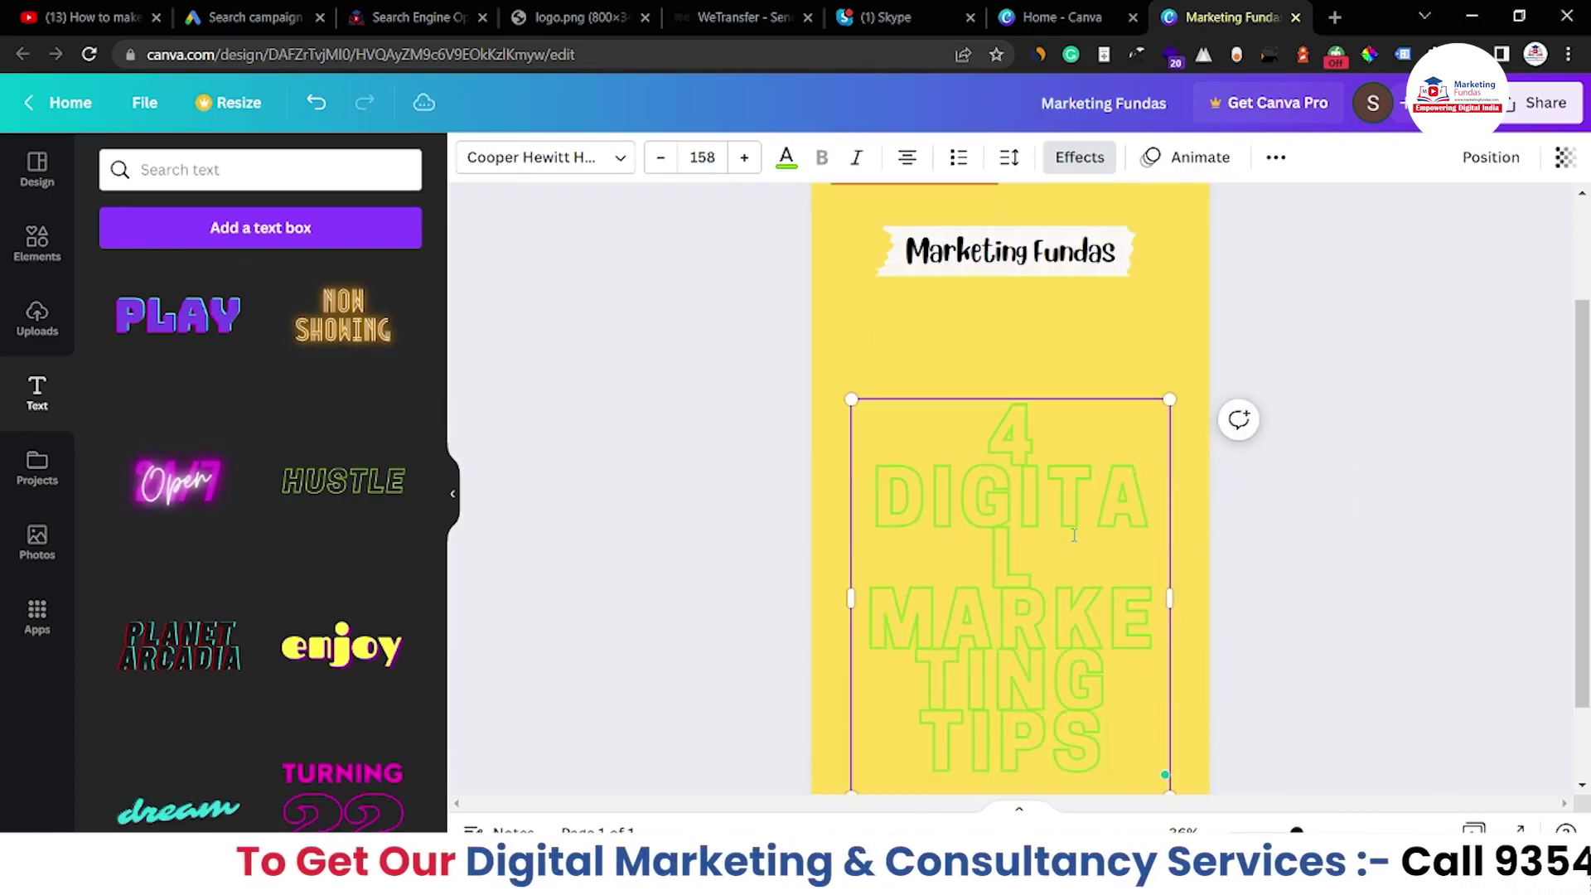
# Set the tips title's font size to 60
pyautogui.click(702, 157)
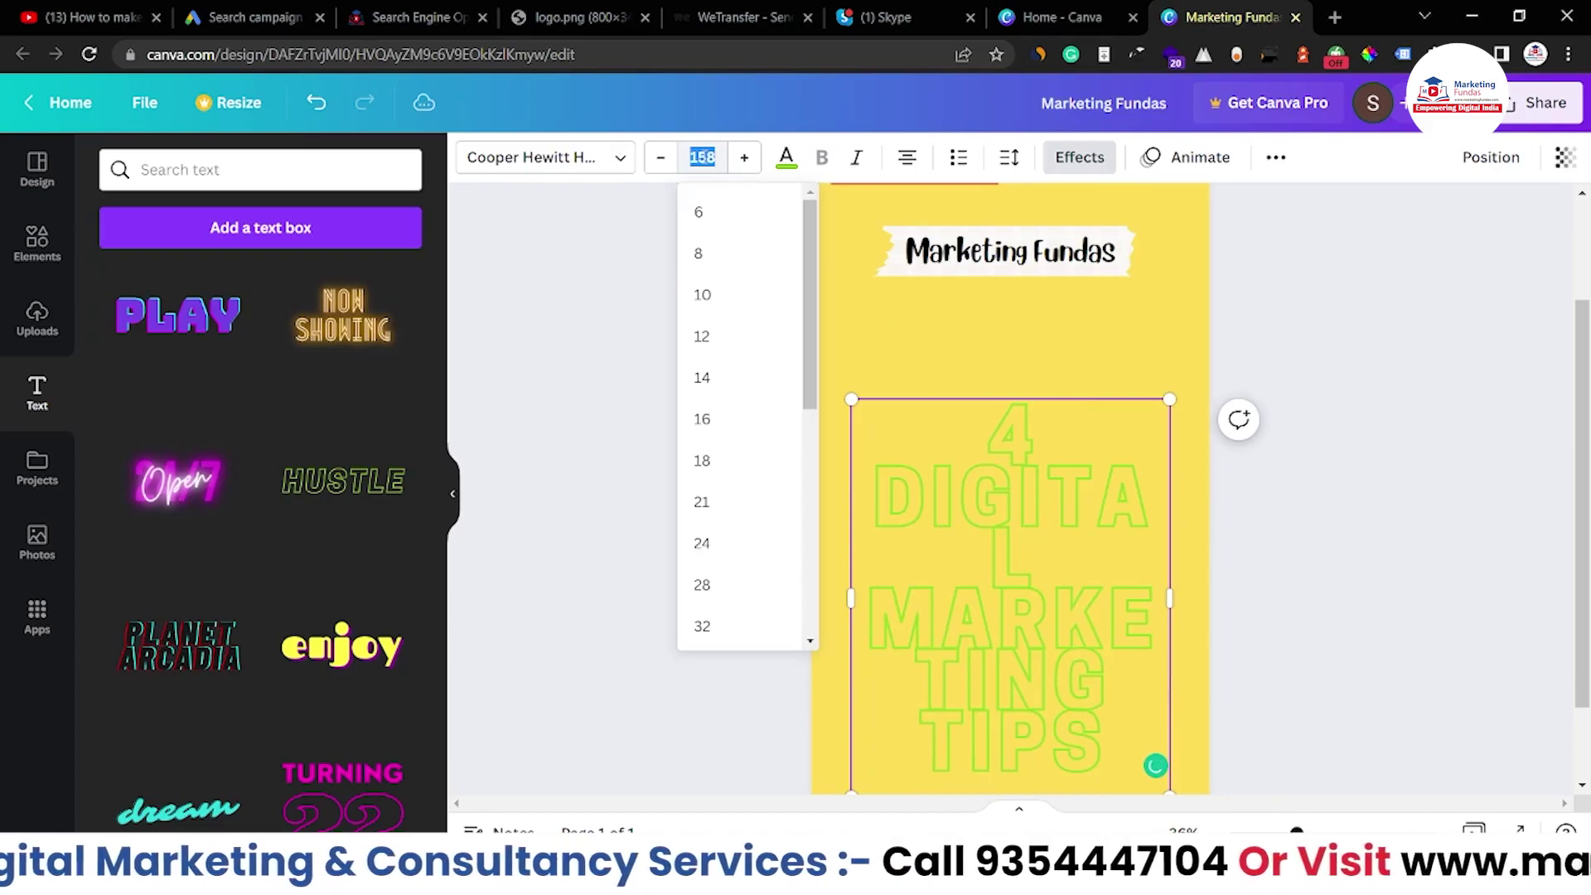
pyautogui.write('40')
pyautogui.press('Return')
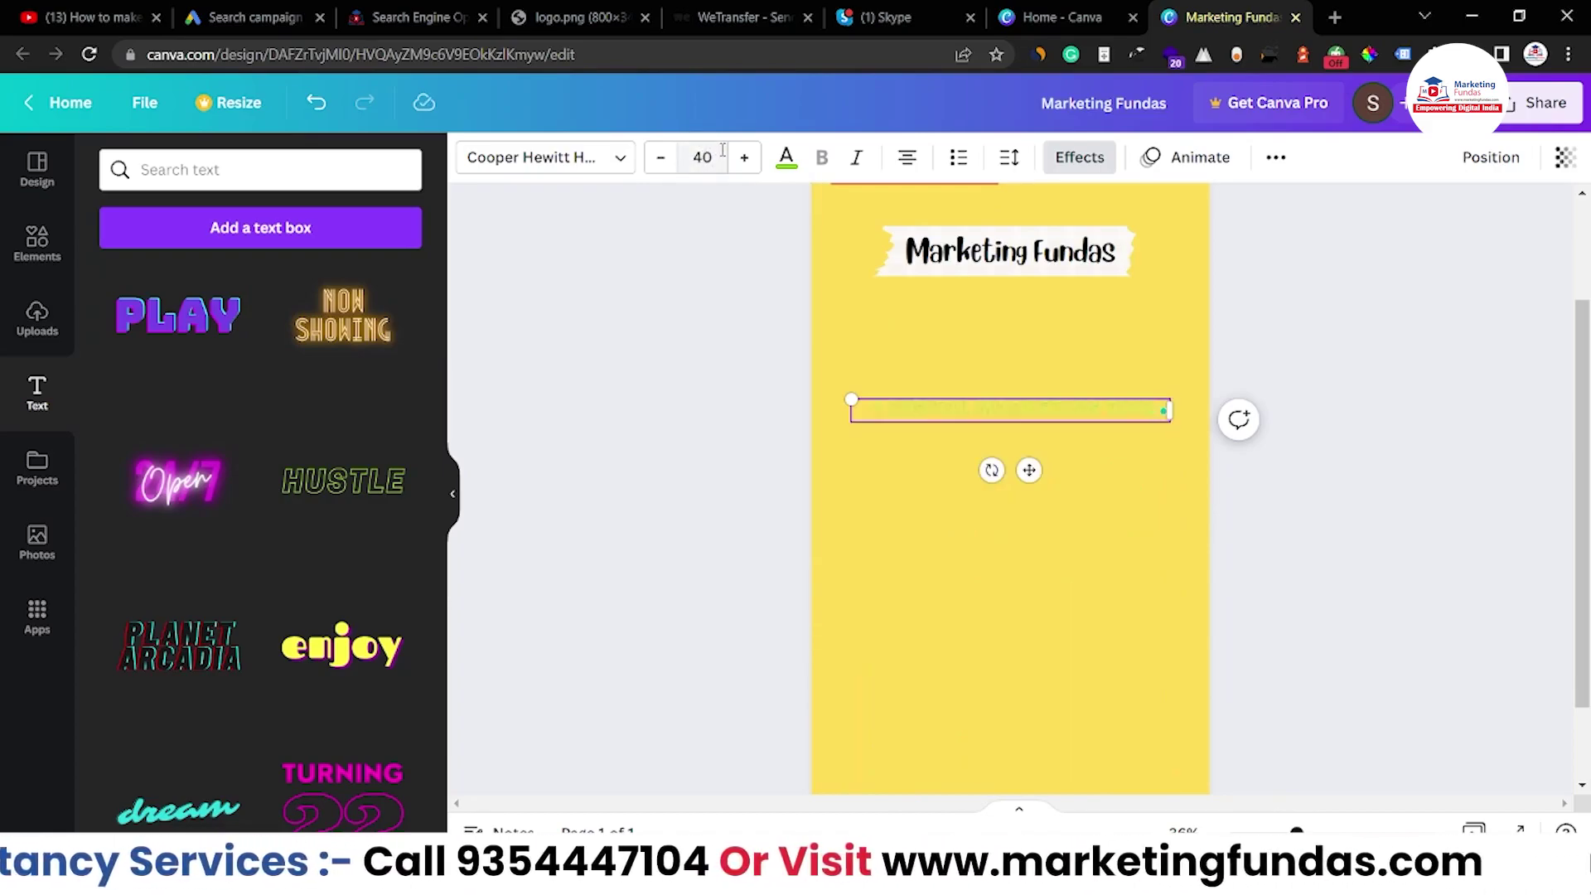
pyautogui.click(708, 160)
pyautogui.click(691, 156)
pyautogui.write('60')
pyautogui.press('Return')
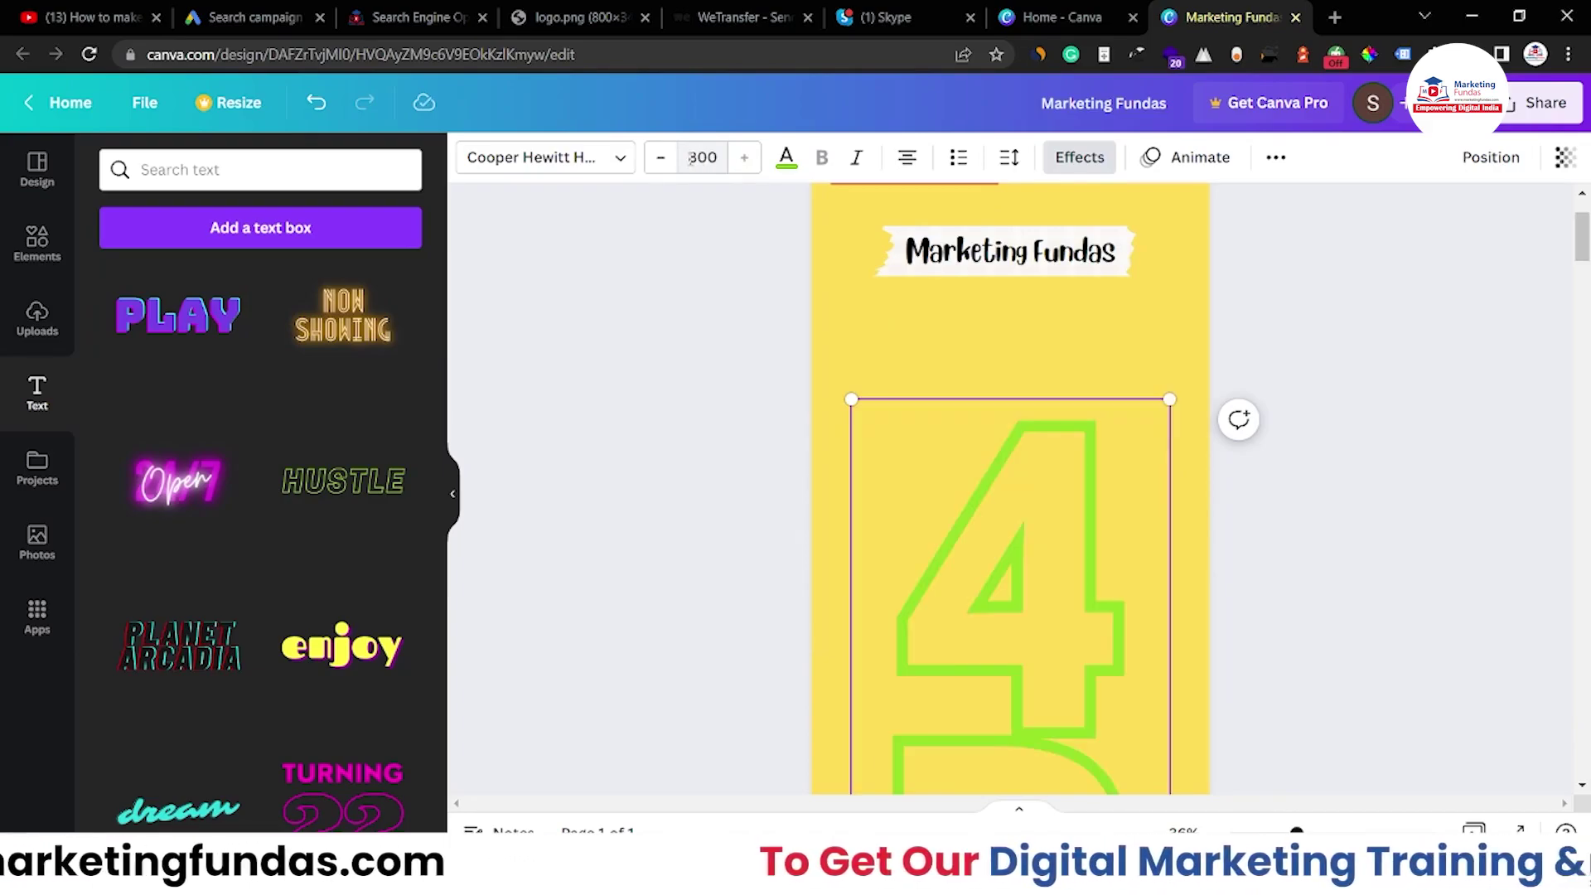
pyautogui.click(711, 158)
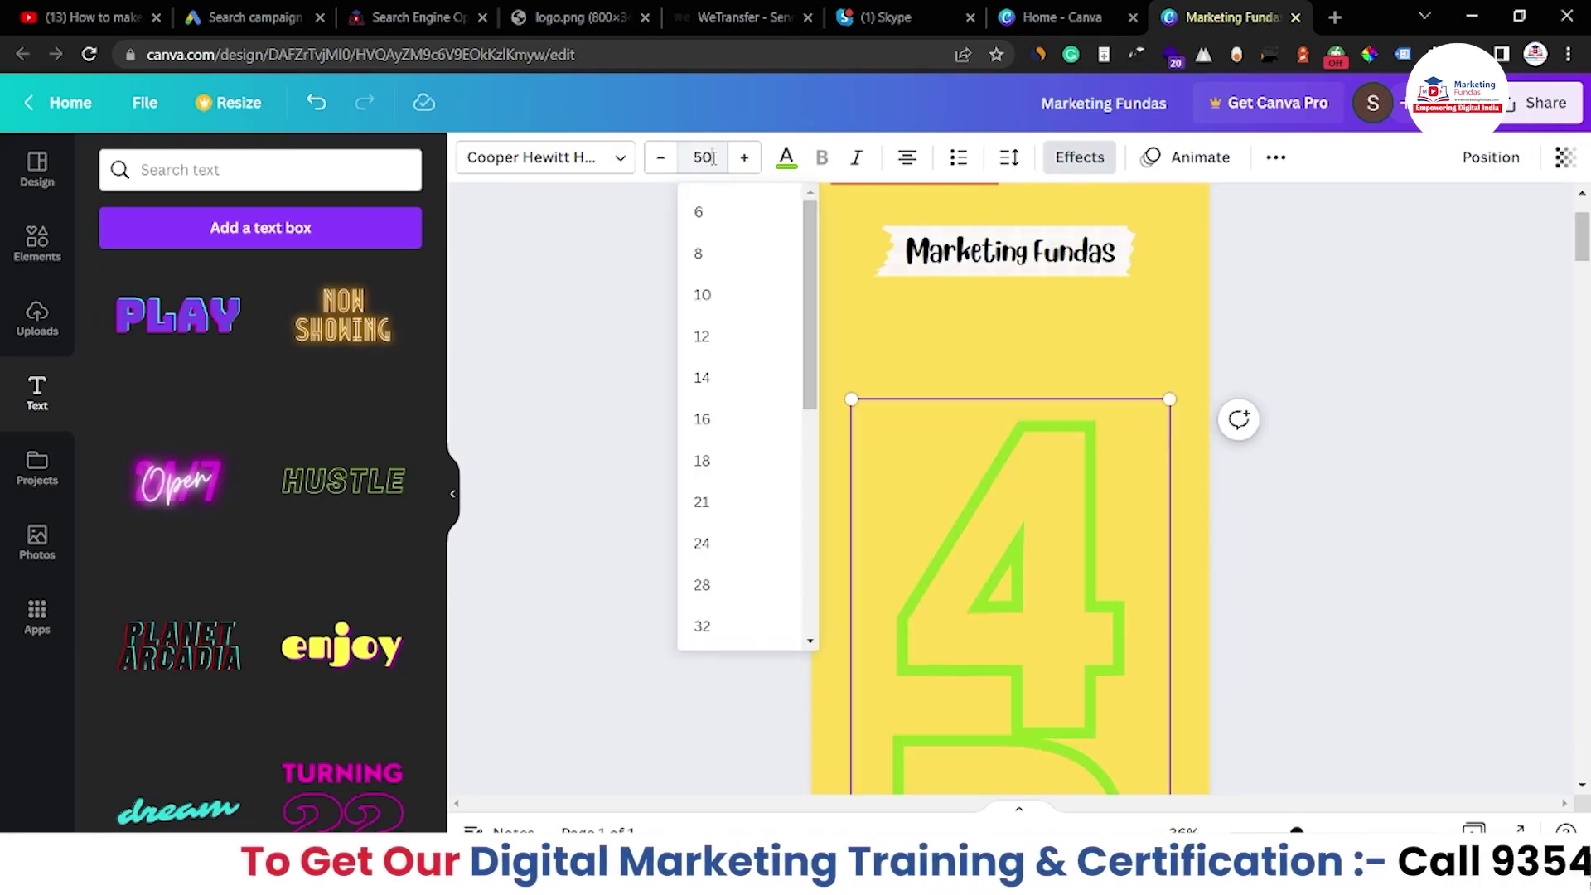
pyautogui.press('Return')
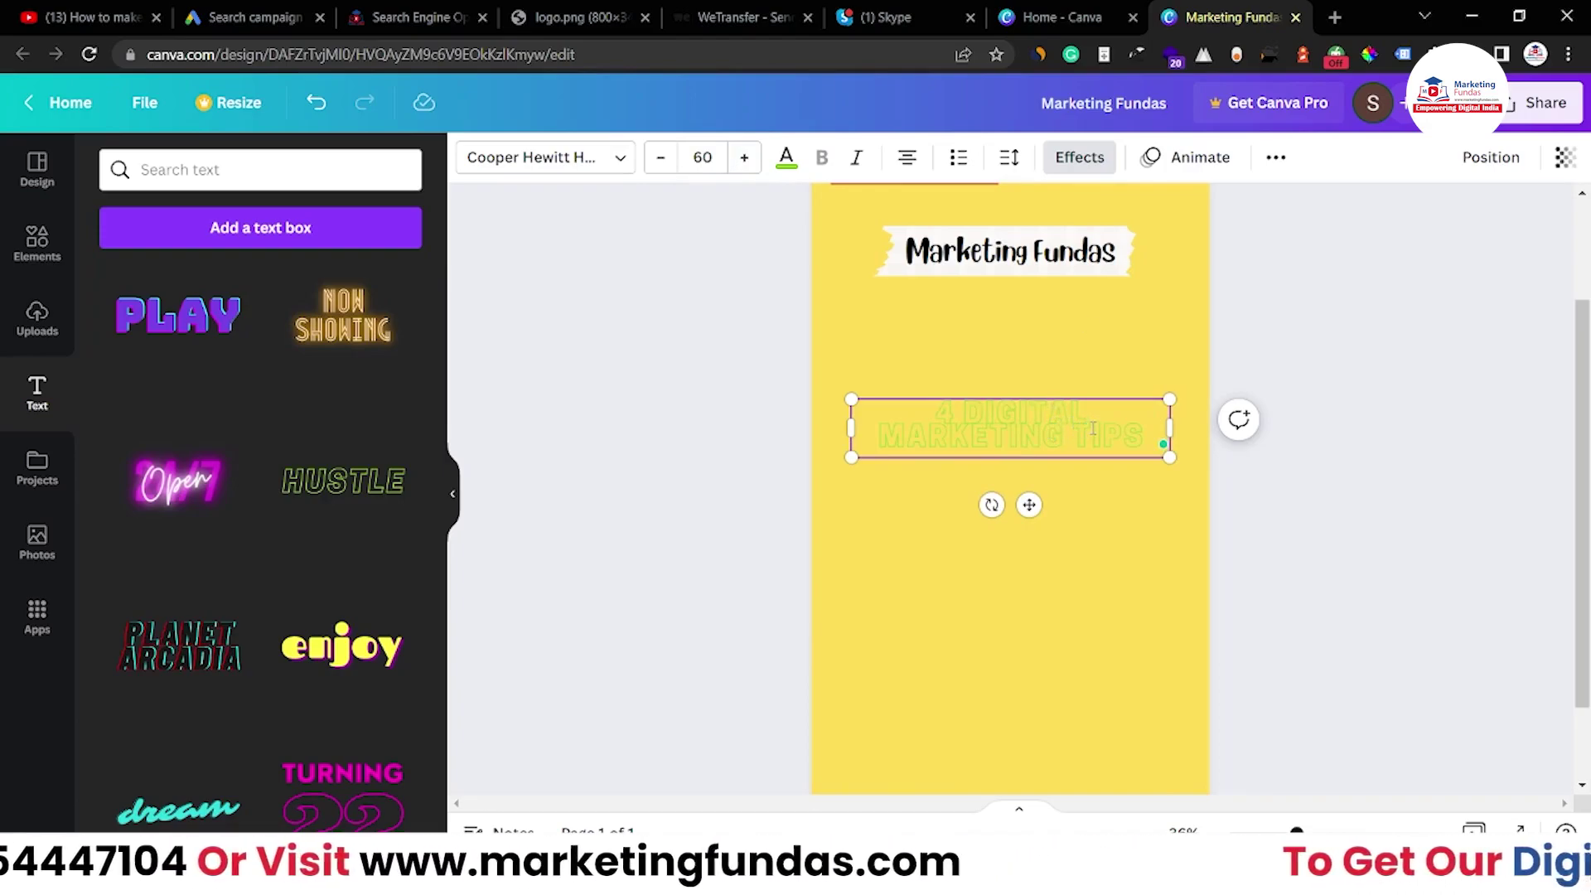
# Increase the tips title's line spacing and change its text colour to black
pyautogui.click(1011, 159)
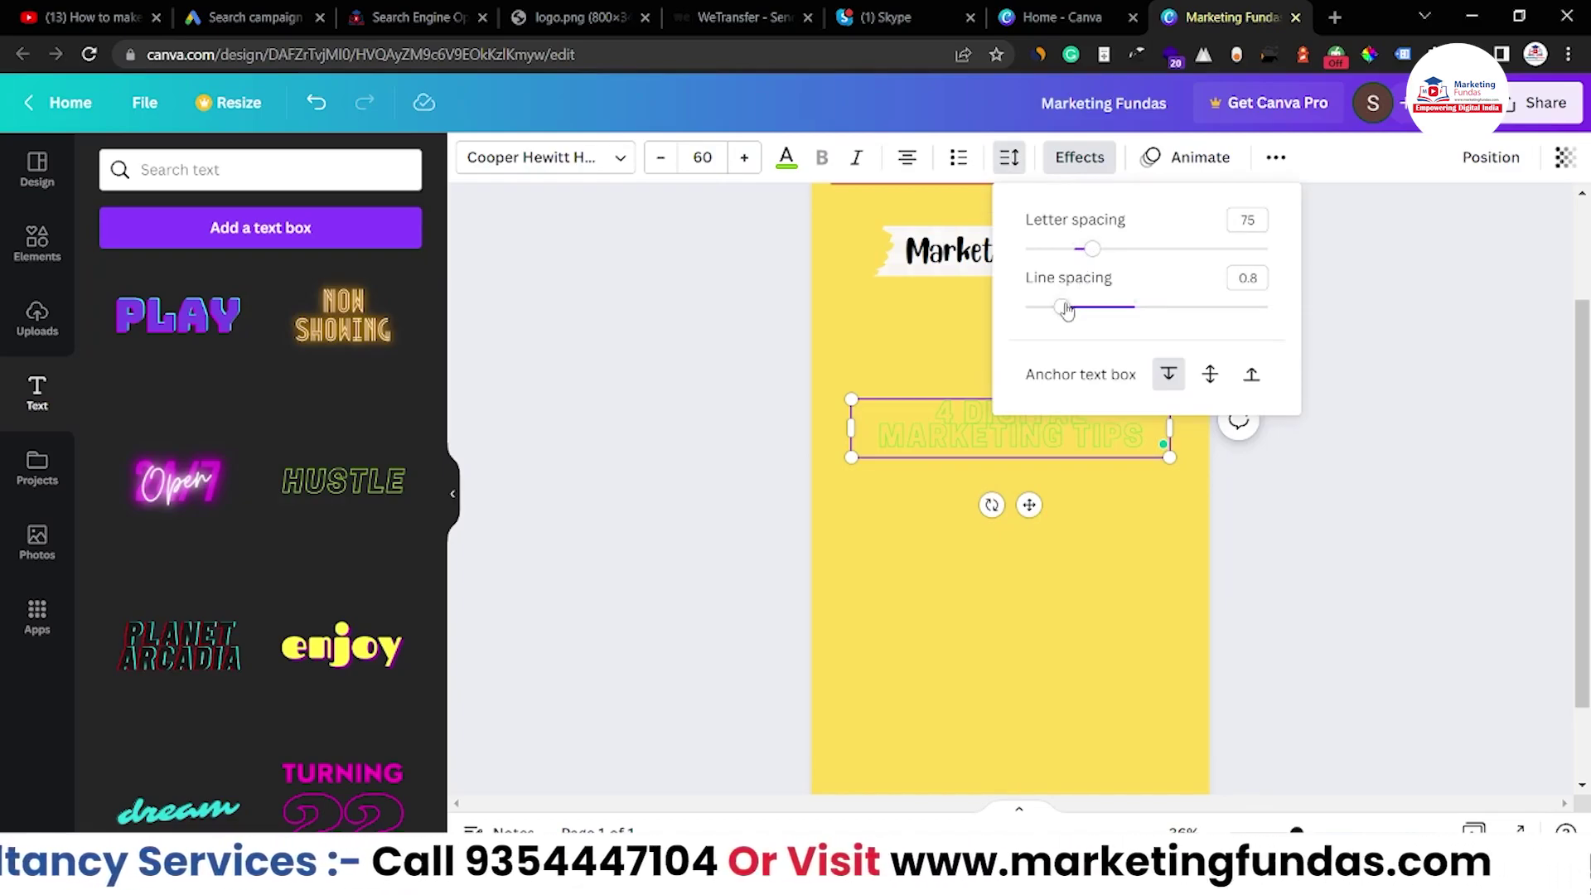
pyautogui.moveTo(1066, 311); pyautogui.dragTo(1122, 312)
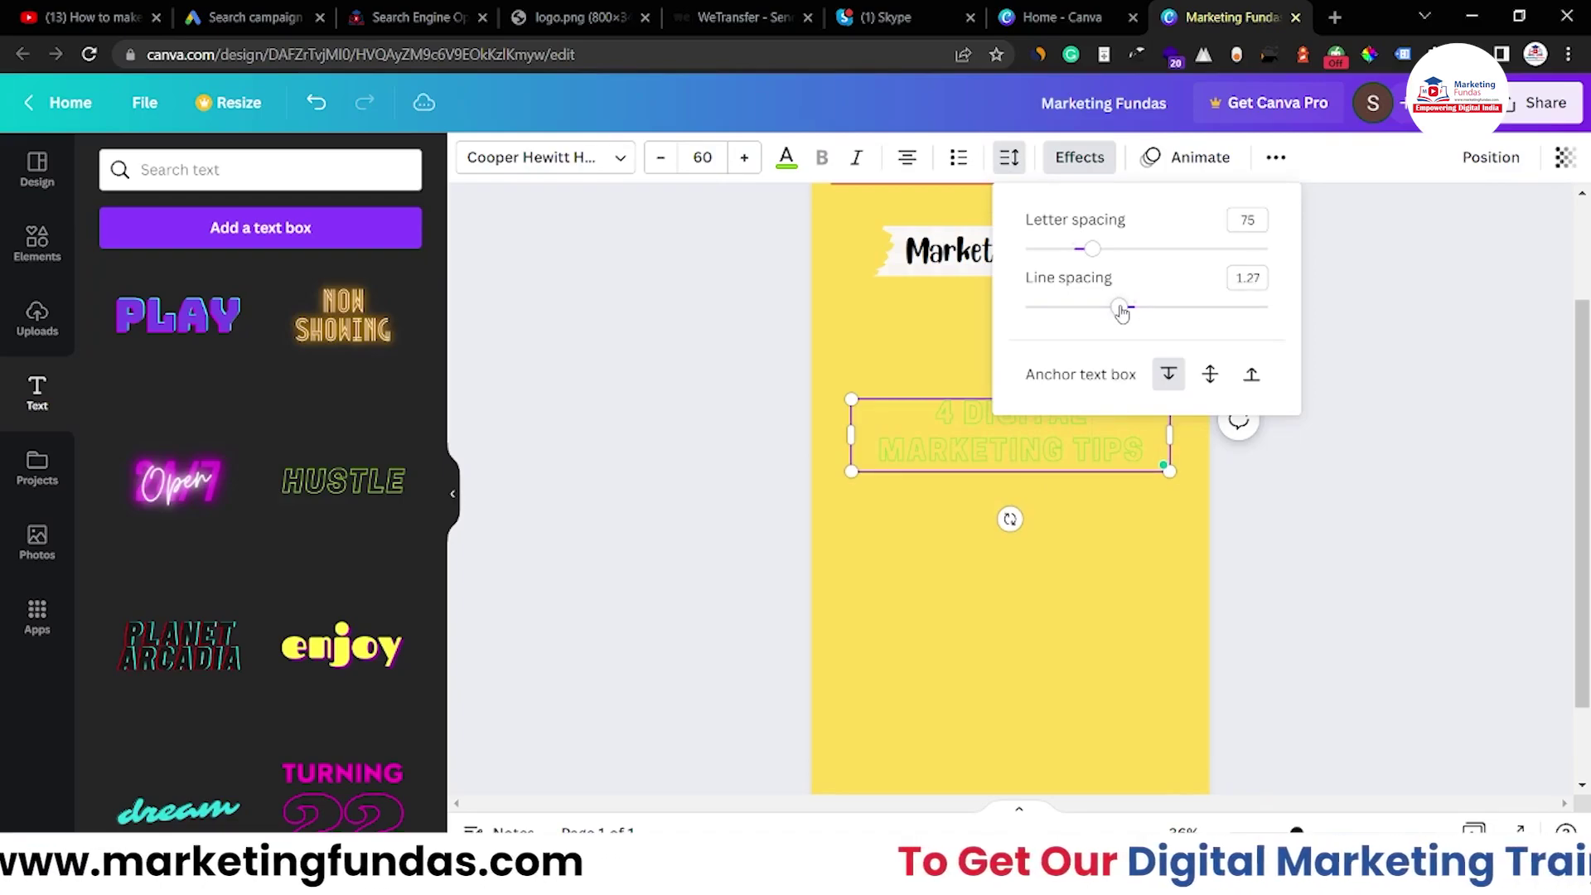
pyautogui.click(743, 421)
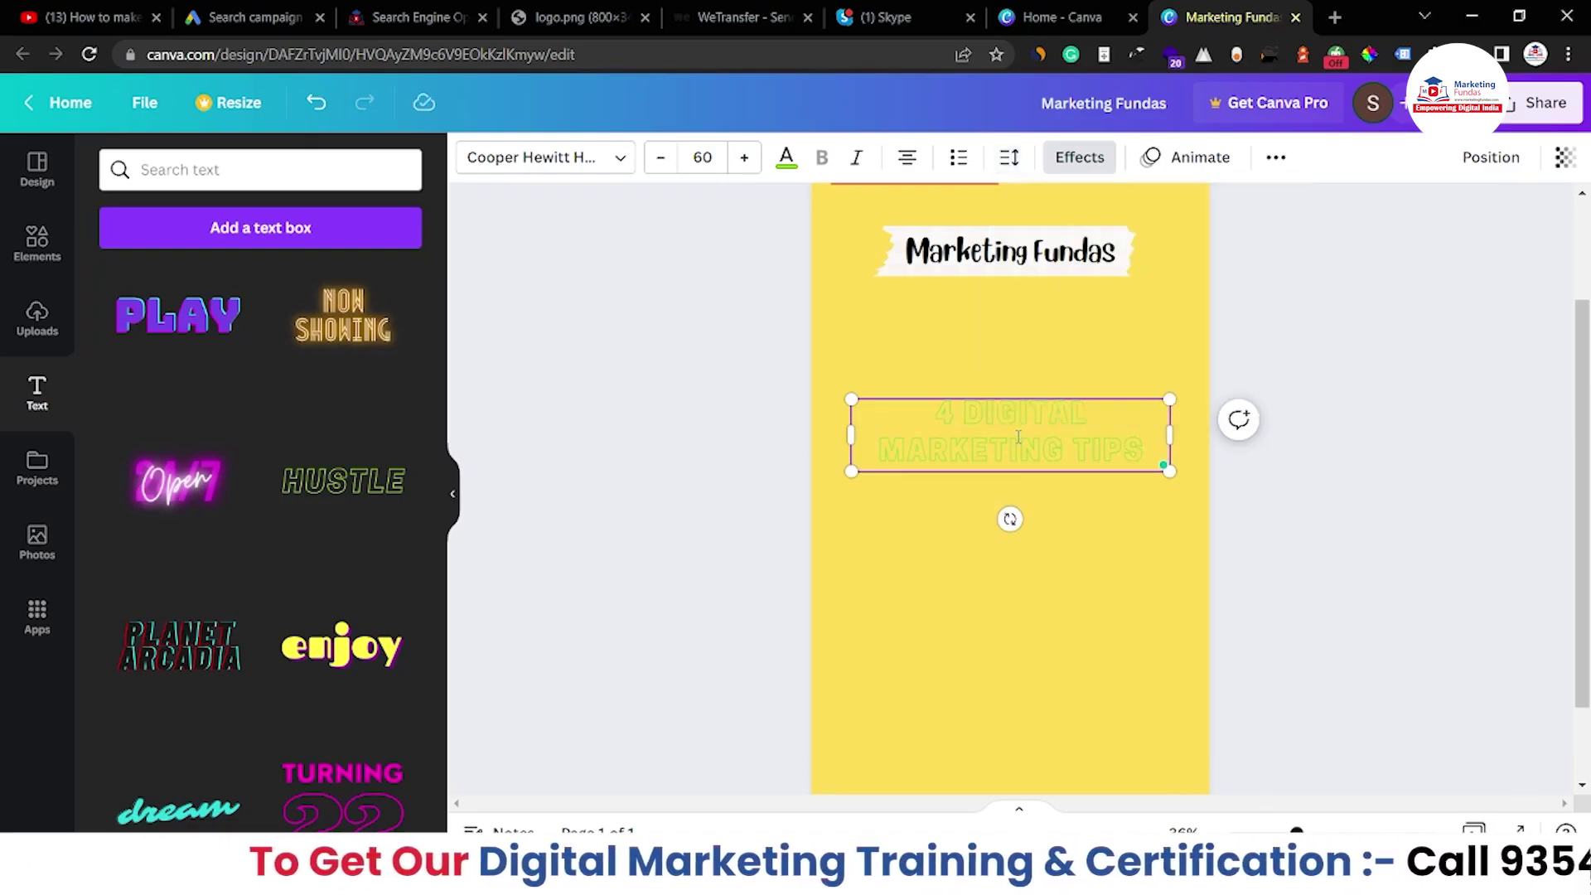
pyautogui.click(785, 158)
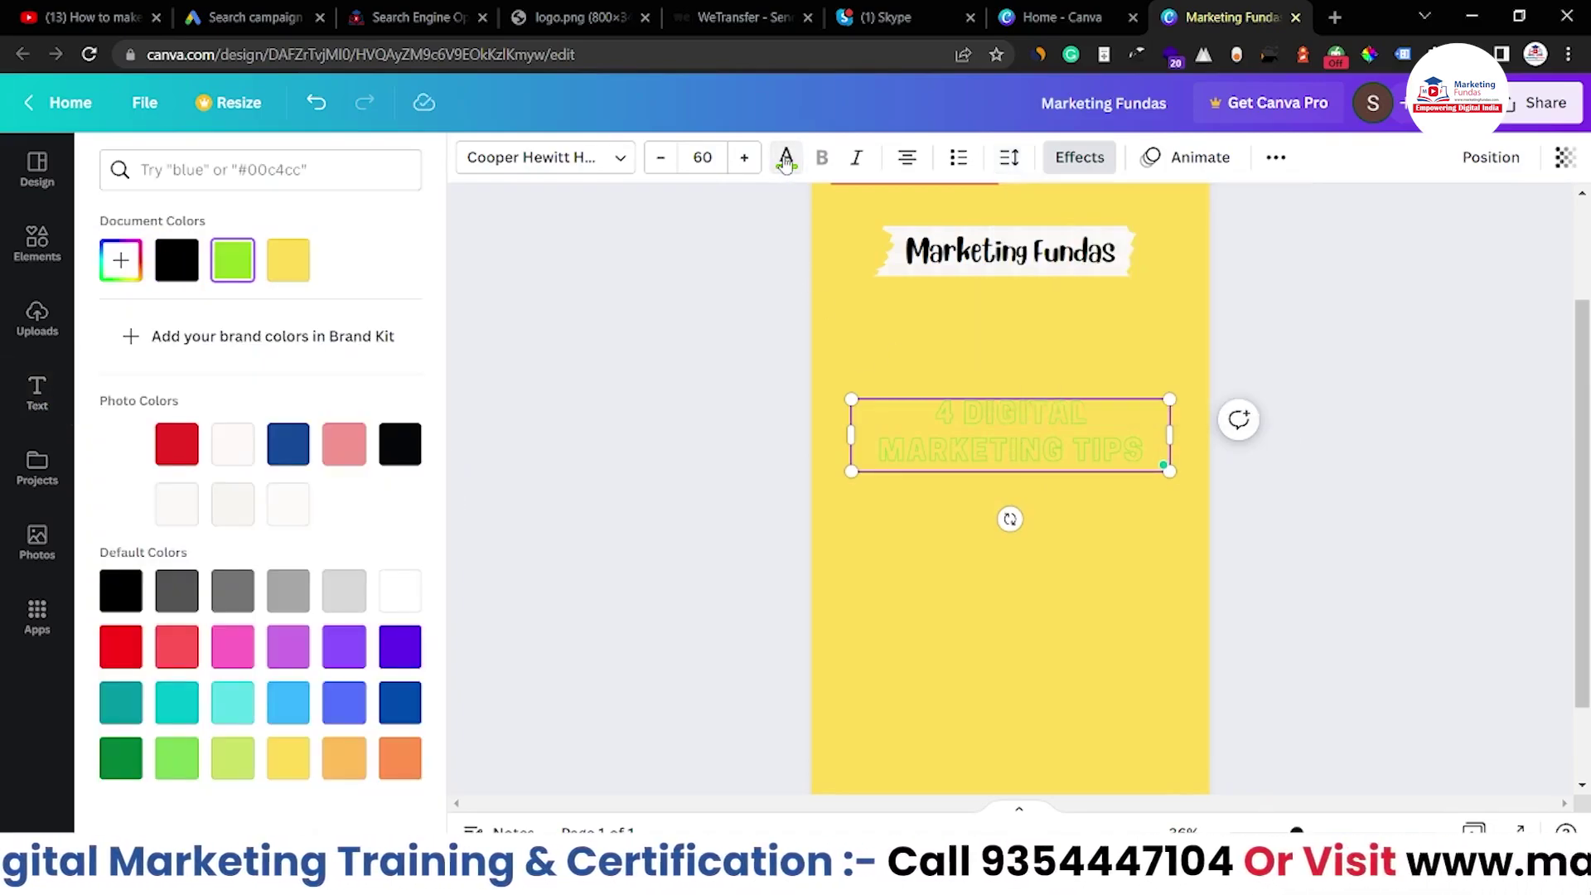
pyautogui.click(176, 259)
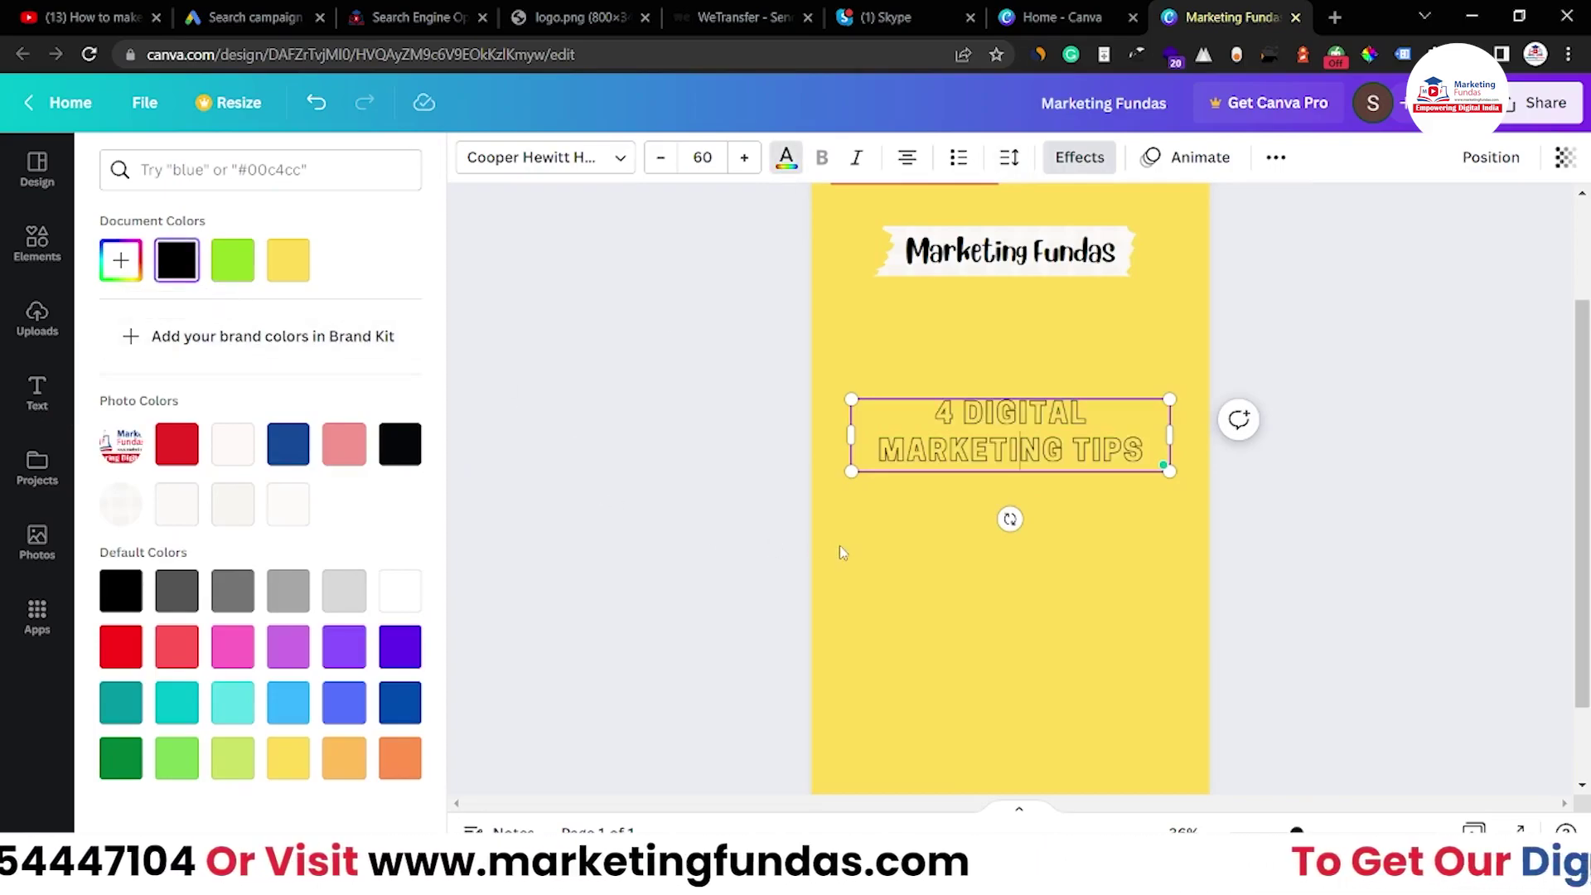
# Enlarge the title to size 70.2 and move it up just under the banner
pyautogui.hotkey('ctrl', 'shift', '.')
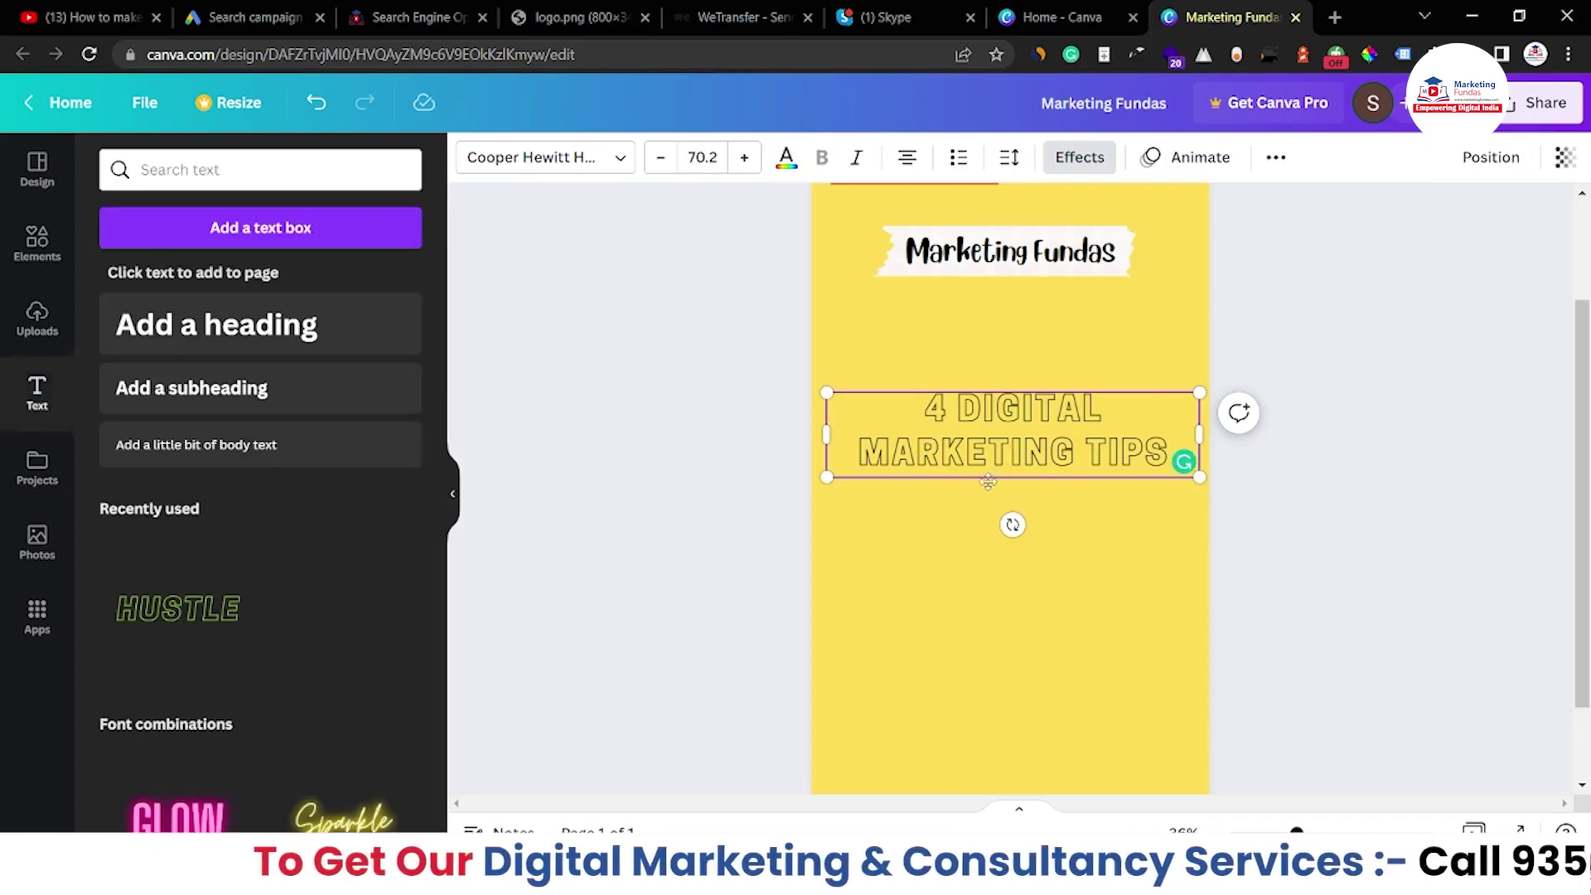
pyautogui.moveTo(987, 479); pyautogui.dragTo(971, 406)
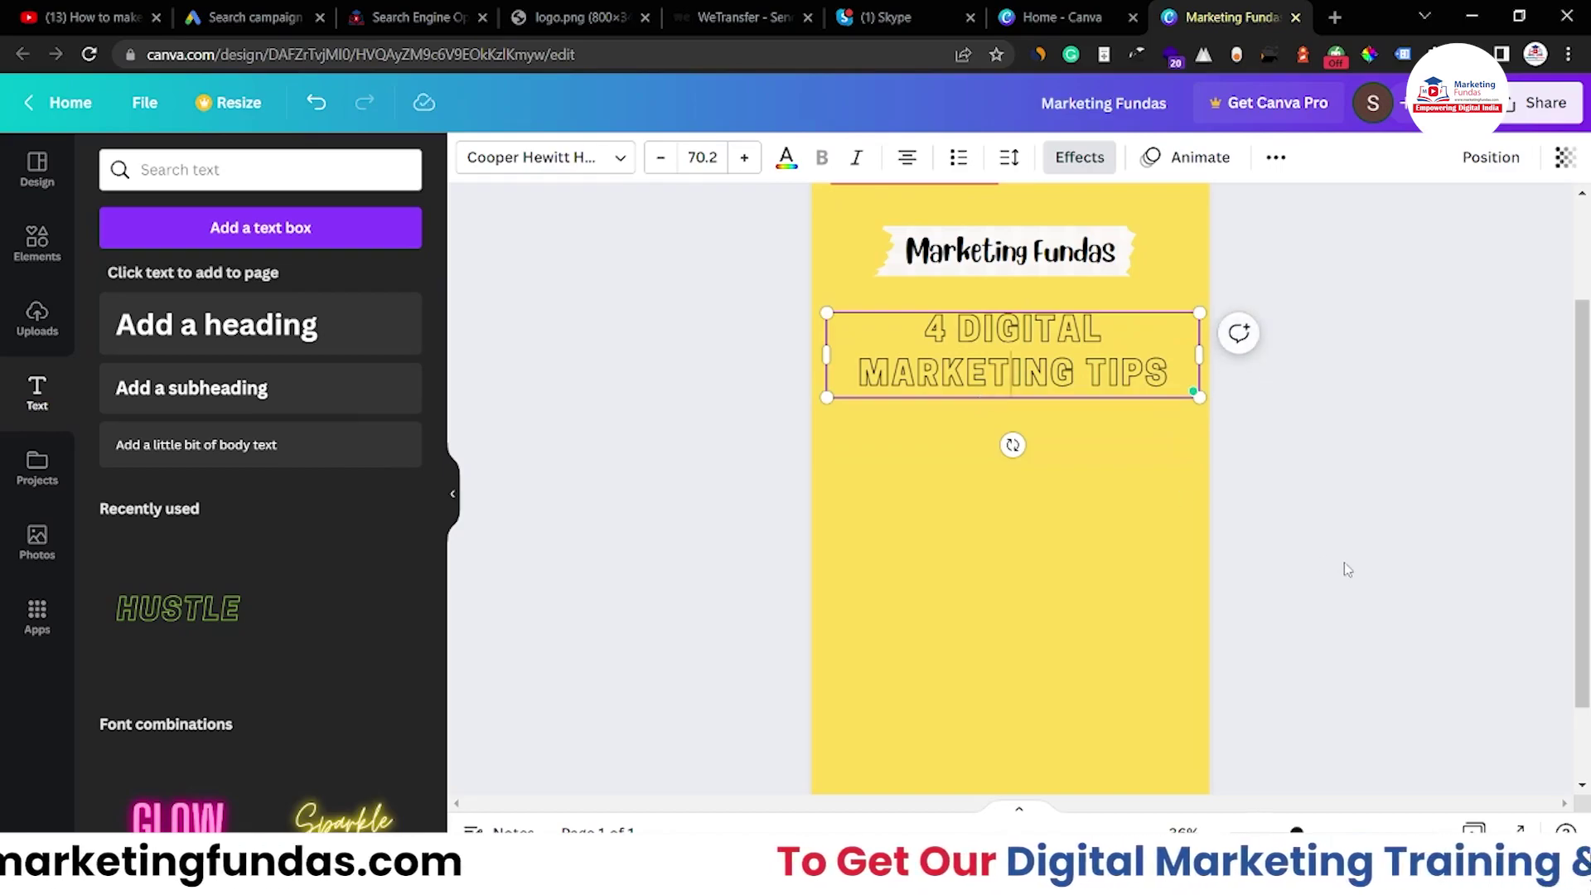
pyautogui.scroll(3, 1343, 569)
pyautogui.scroll(-3, 1343, 563)
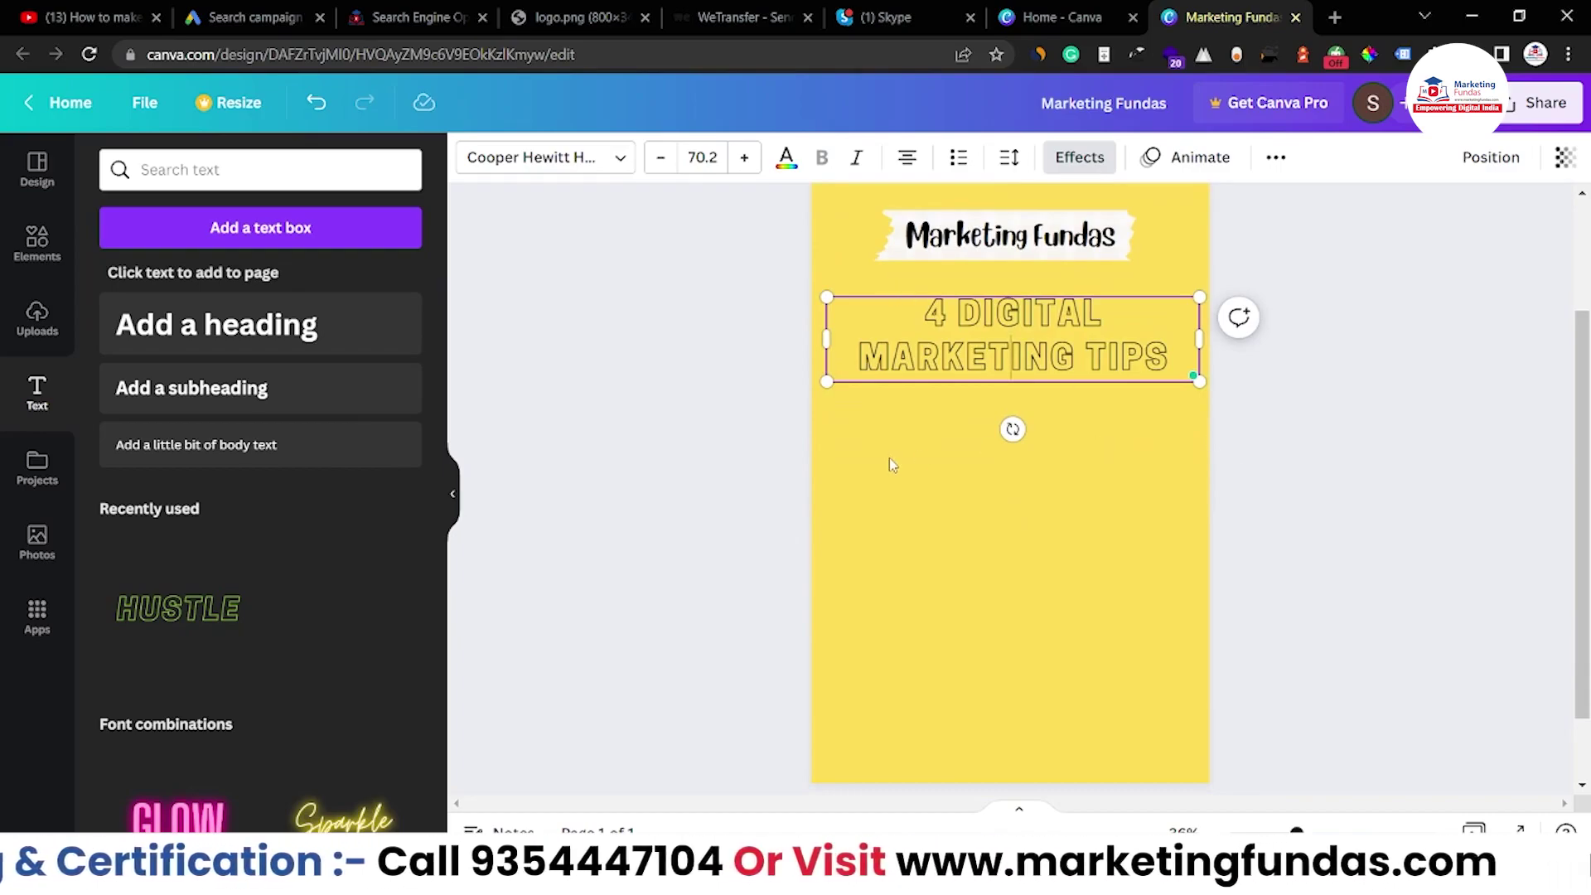
pyautogui.click(730, 414)
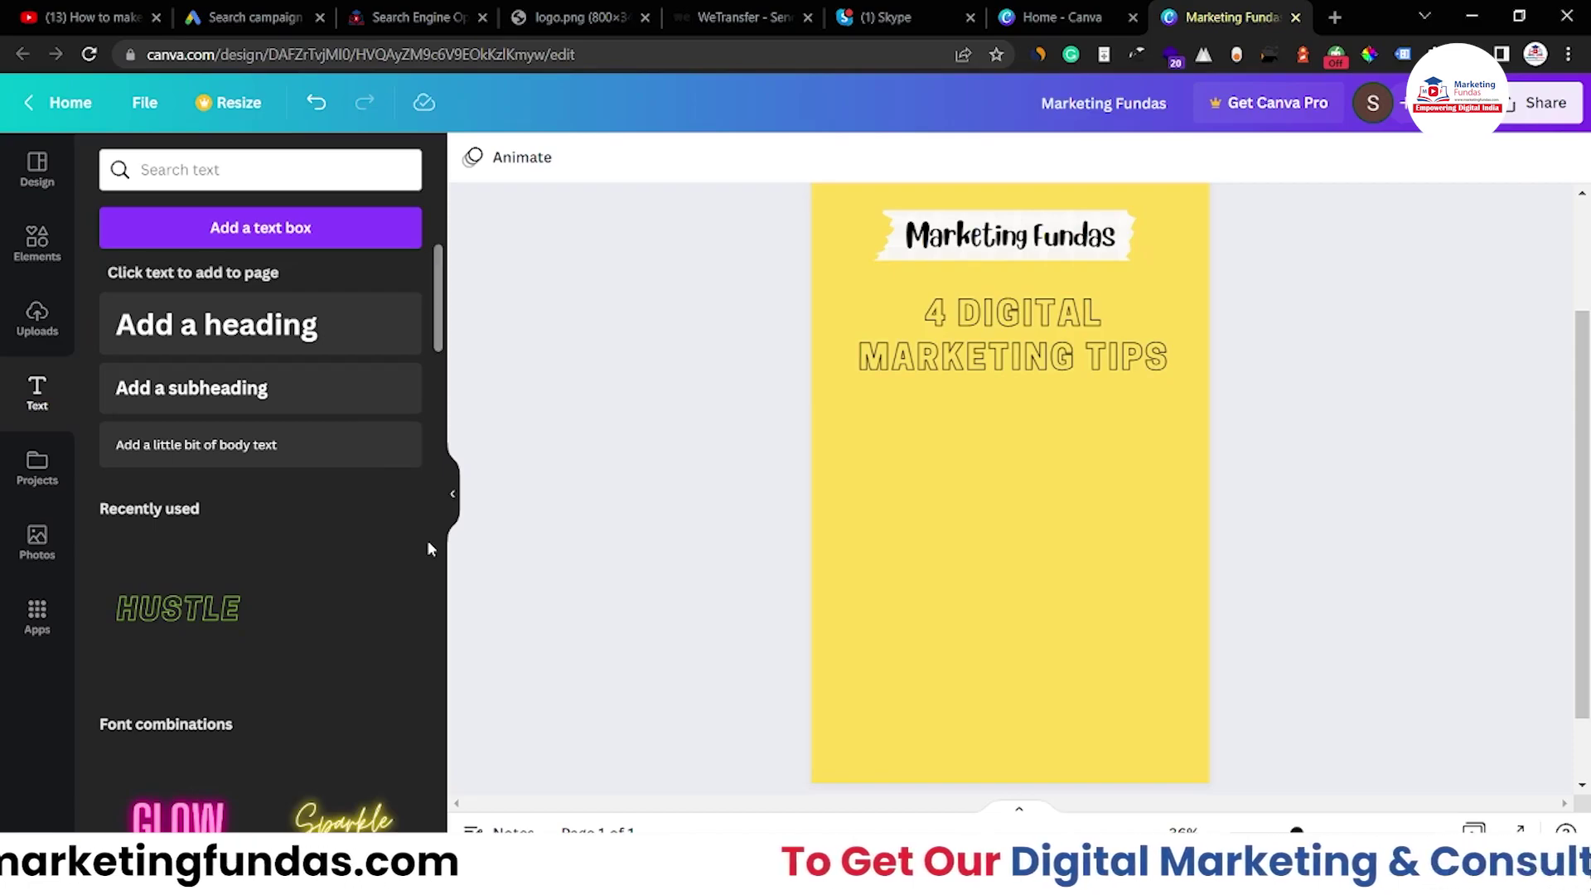
# Add a heading listing '1. Branding', 'Go Social', 'Website' and 'Content' on separate lines
pyautogui.click(162, 333)
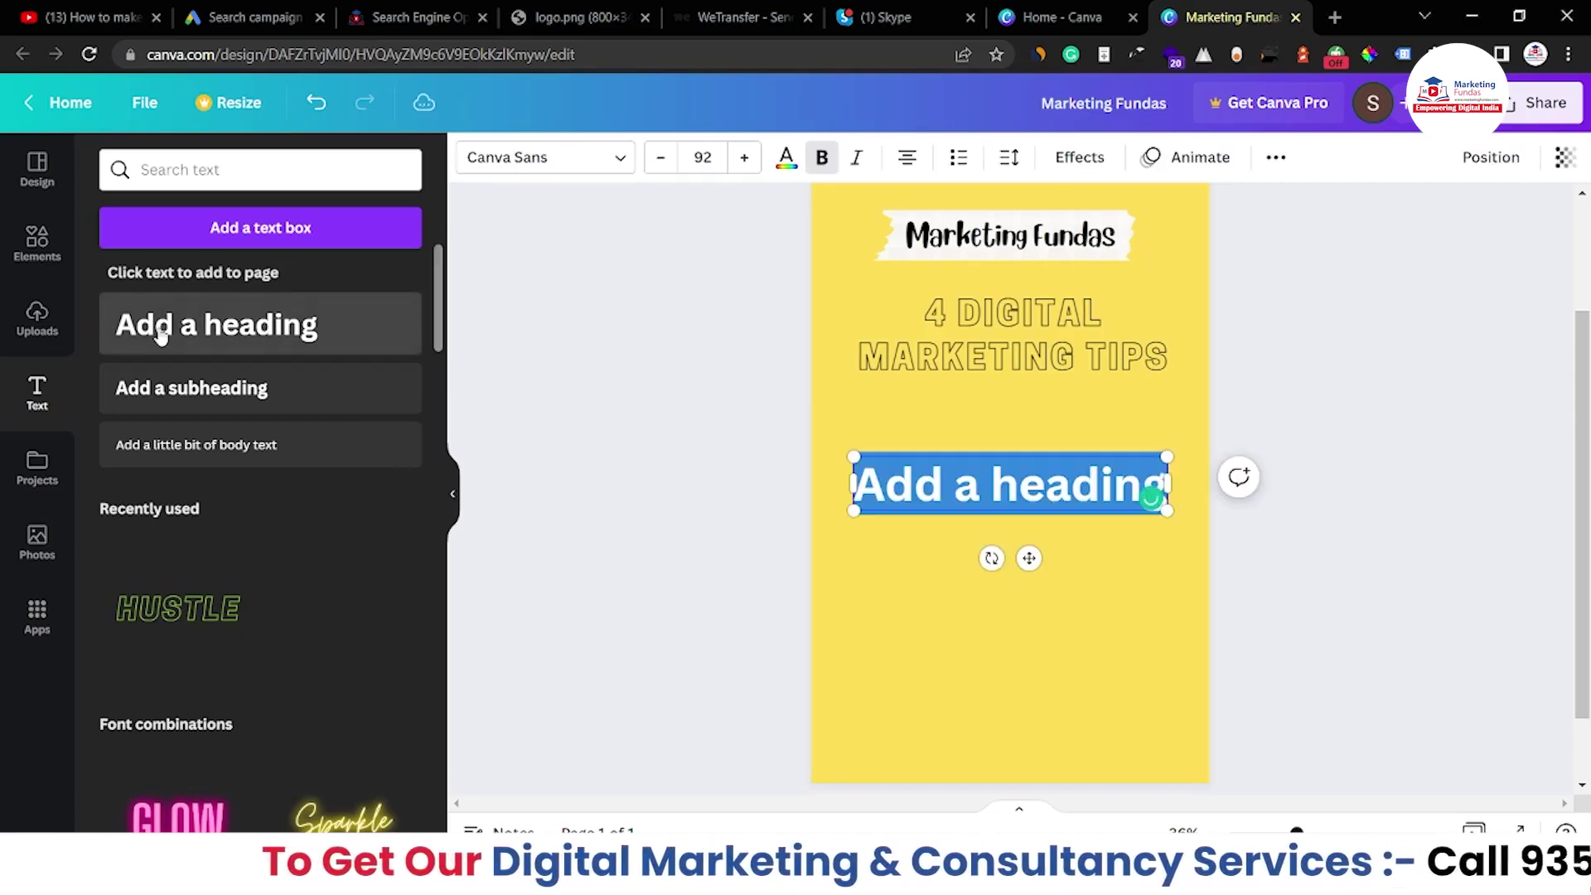
pyautogui.write('1. ')
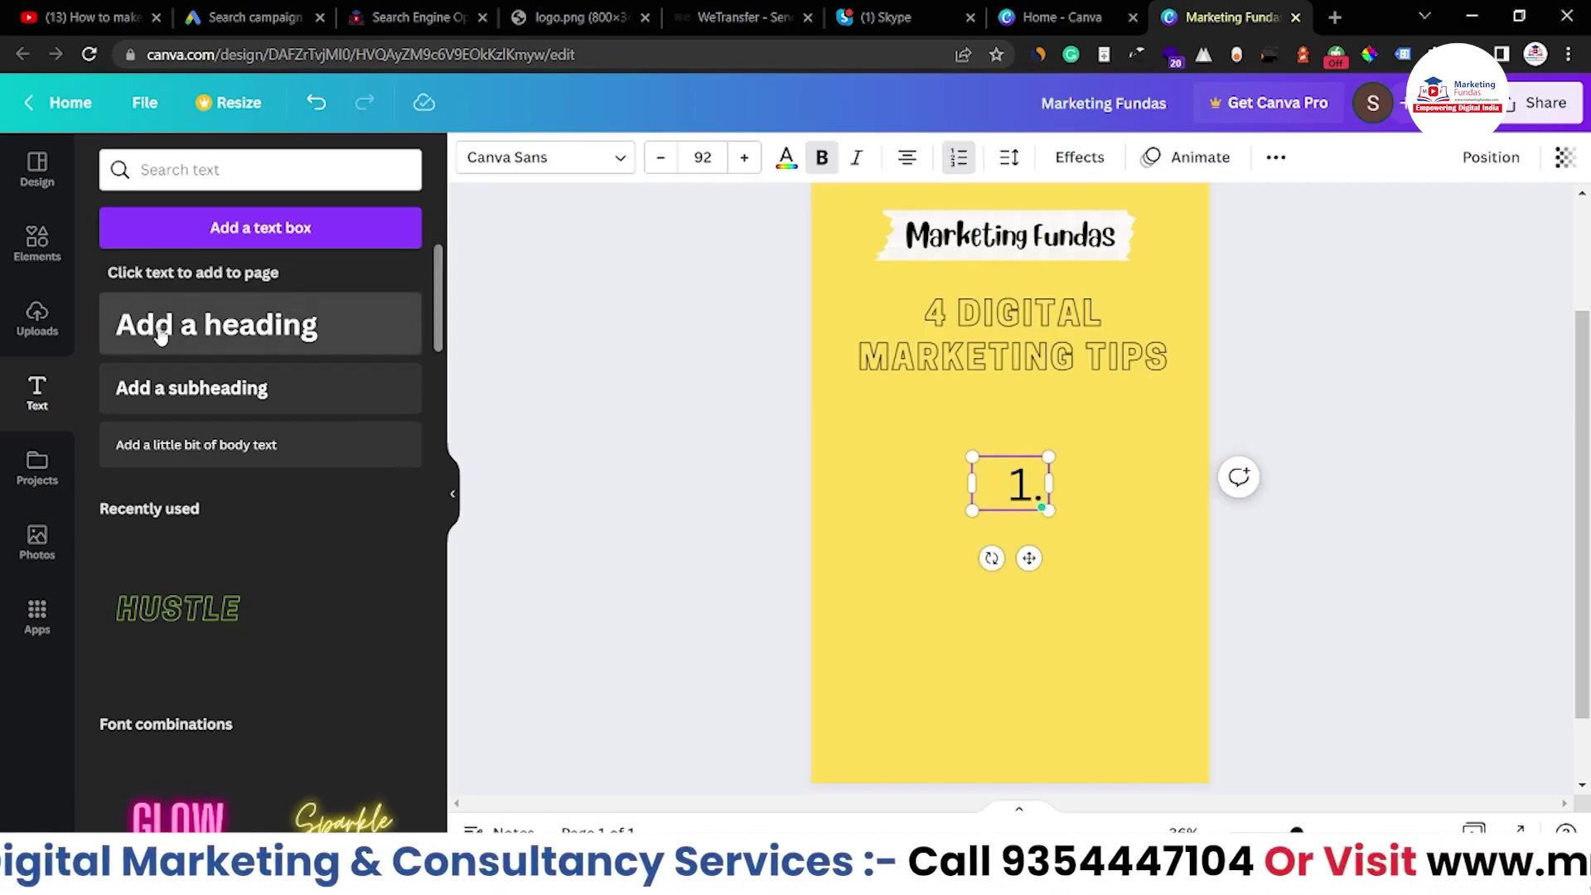
pyautogui.write('Branding')
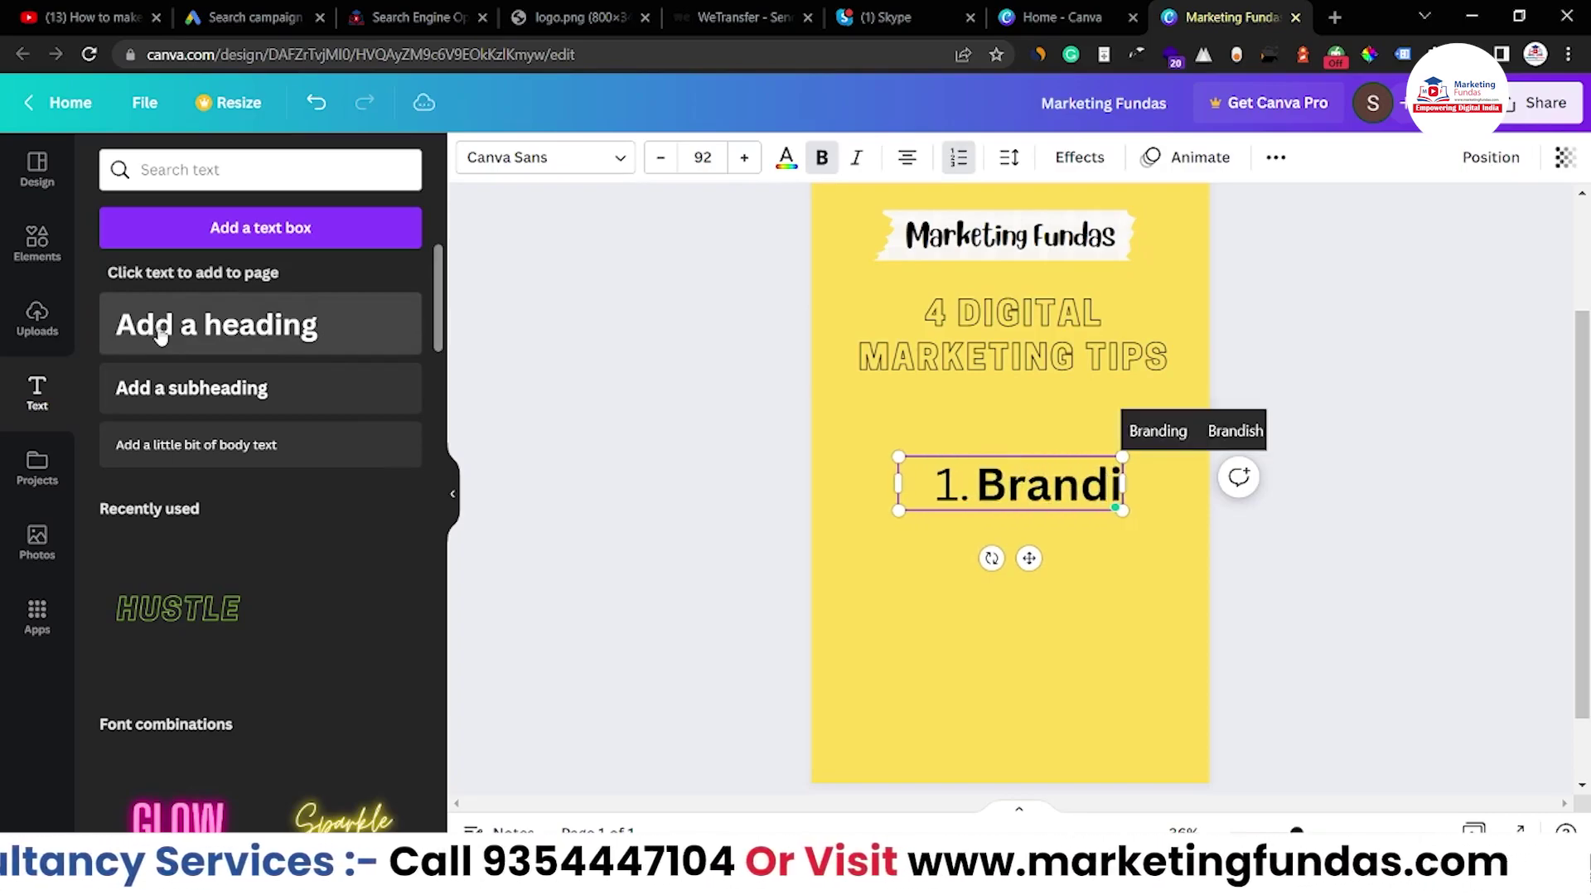
pyautogui.press('Return')
pyautogui.write('go')
pyautogui.press('BackSpace')
pyautogui.press('BackSpace')
pyautogui.write('Go Socu')
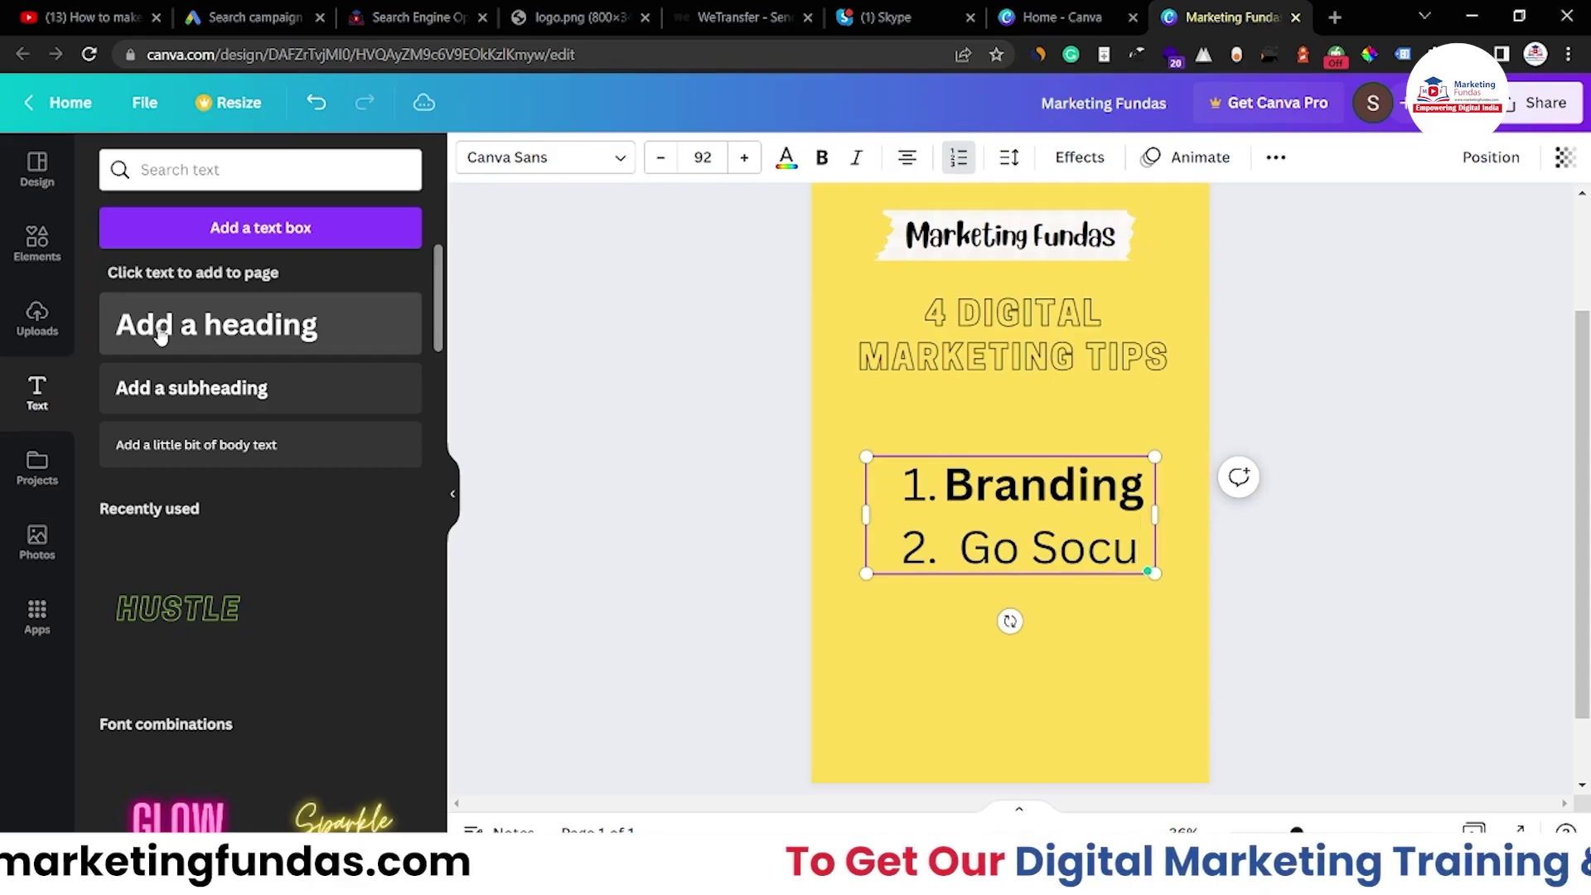
pyautogui.press('BackSpace')
pyautogui.write('ial')
pyautogui.press('Return')
pyautogui.write('Website')
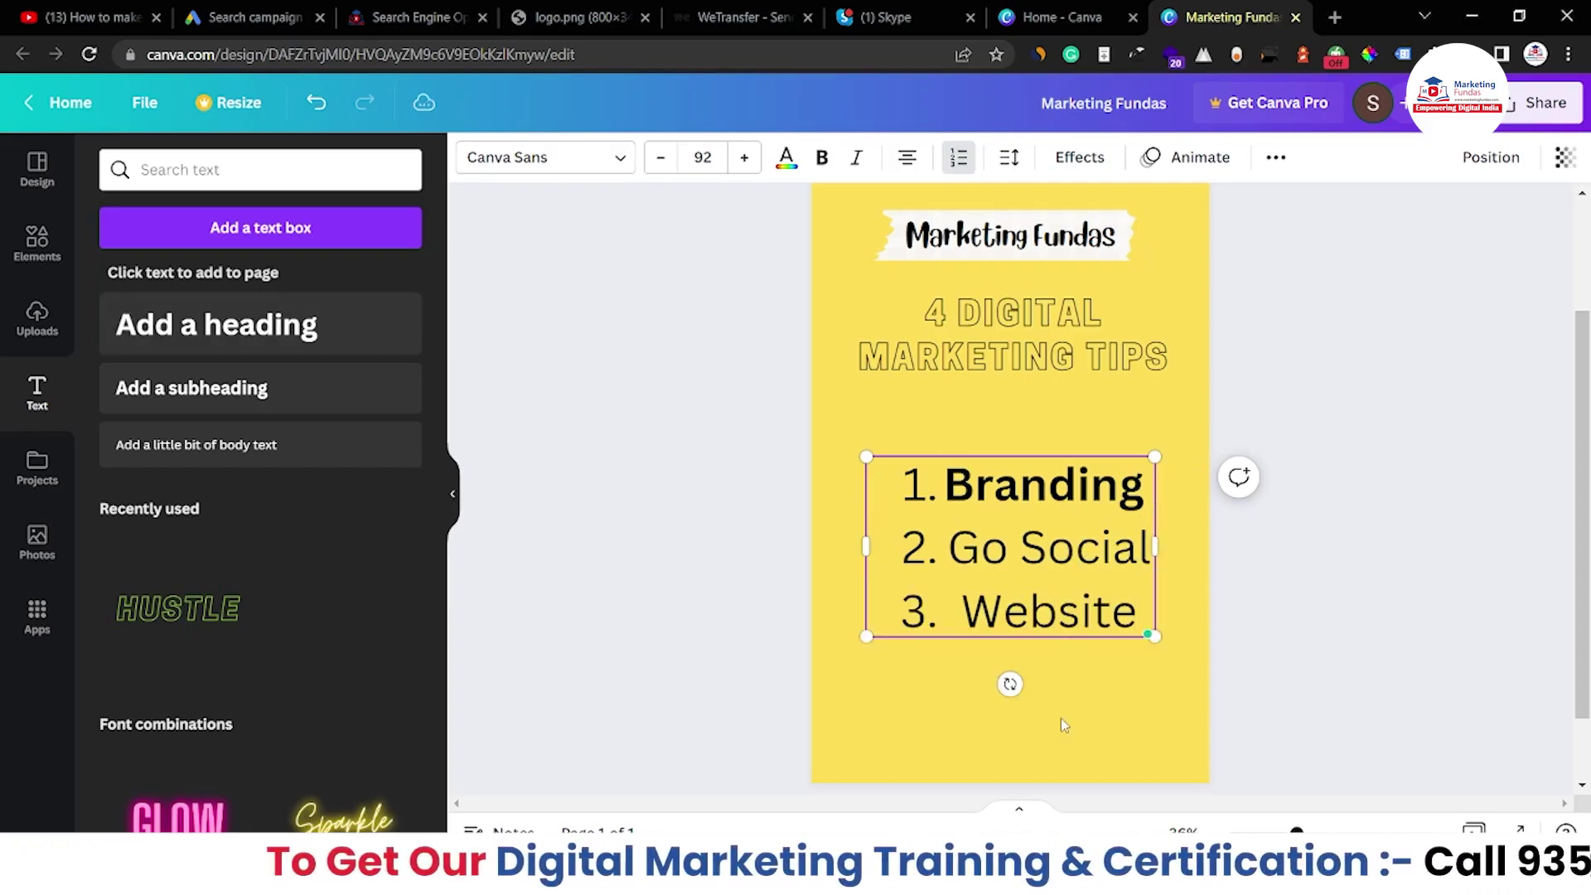
pyautogui.press('Return')
pyautogui.write('Content')
# Select the whole list and filter the font choices to Corporate styles
pyautogui.moveTo(1139, 678); pyautogui.dragTo(914, 495)
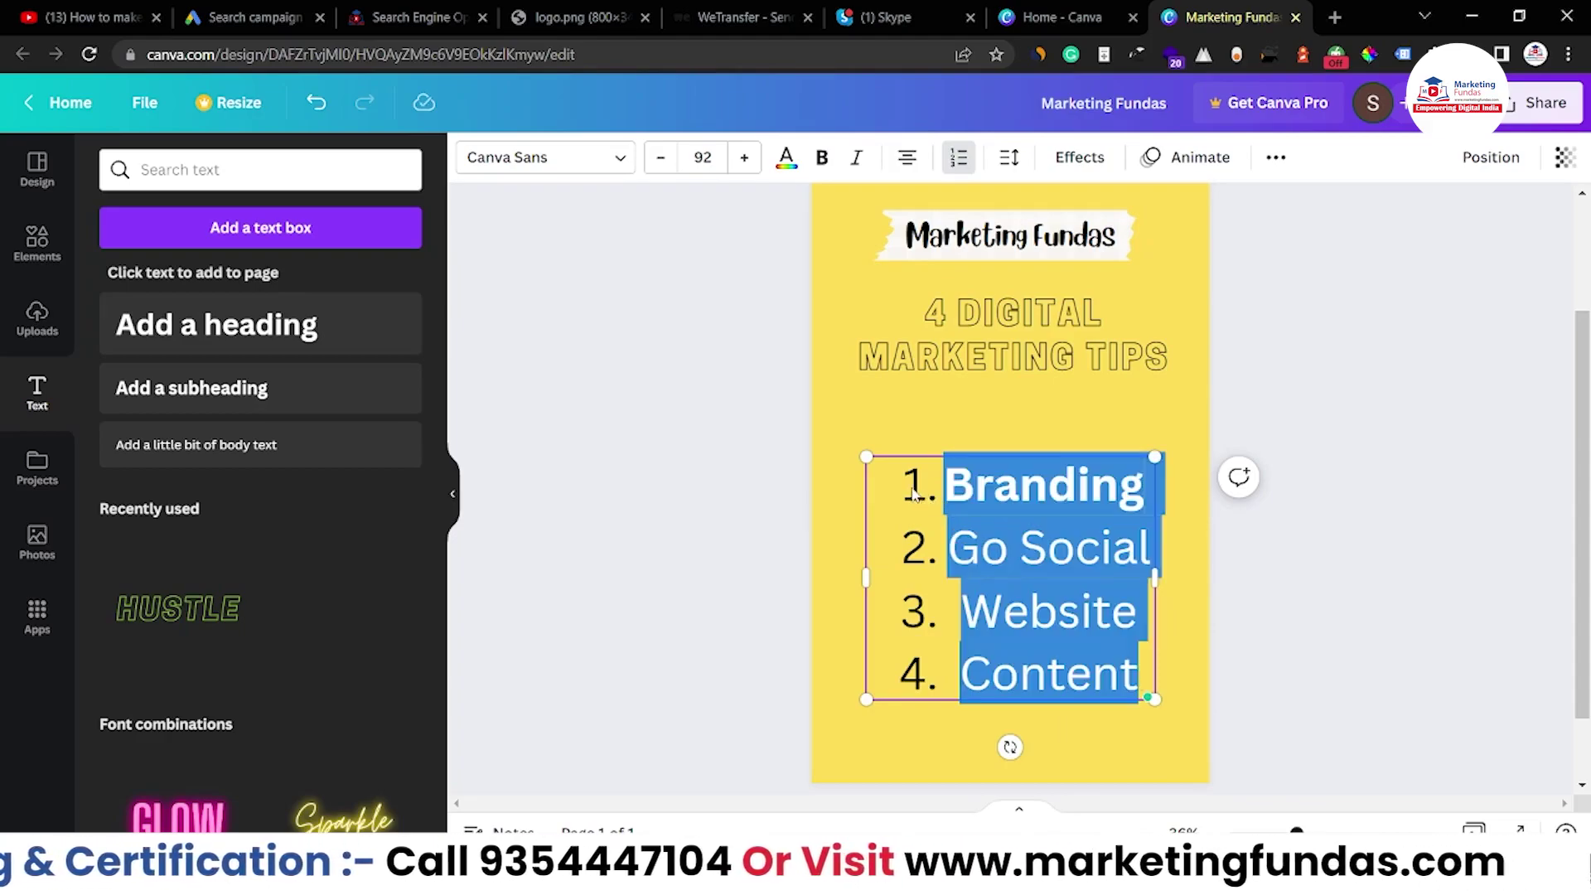
pyautogui.moveTo(1140, 677); pyautogui.dragTo(941, 477)
pyautogui.click(634, 165)
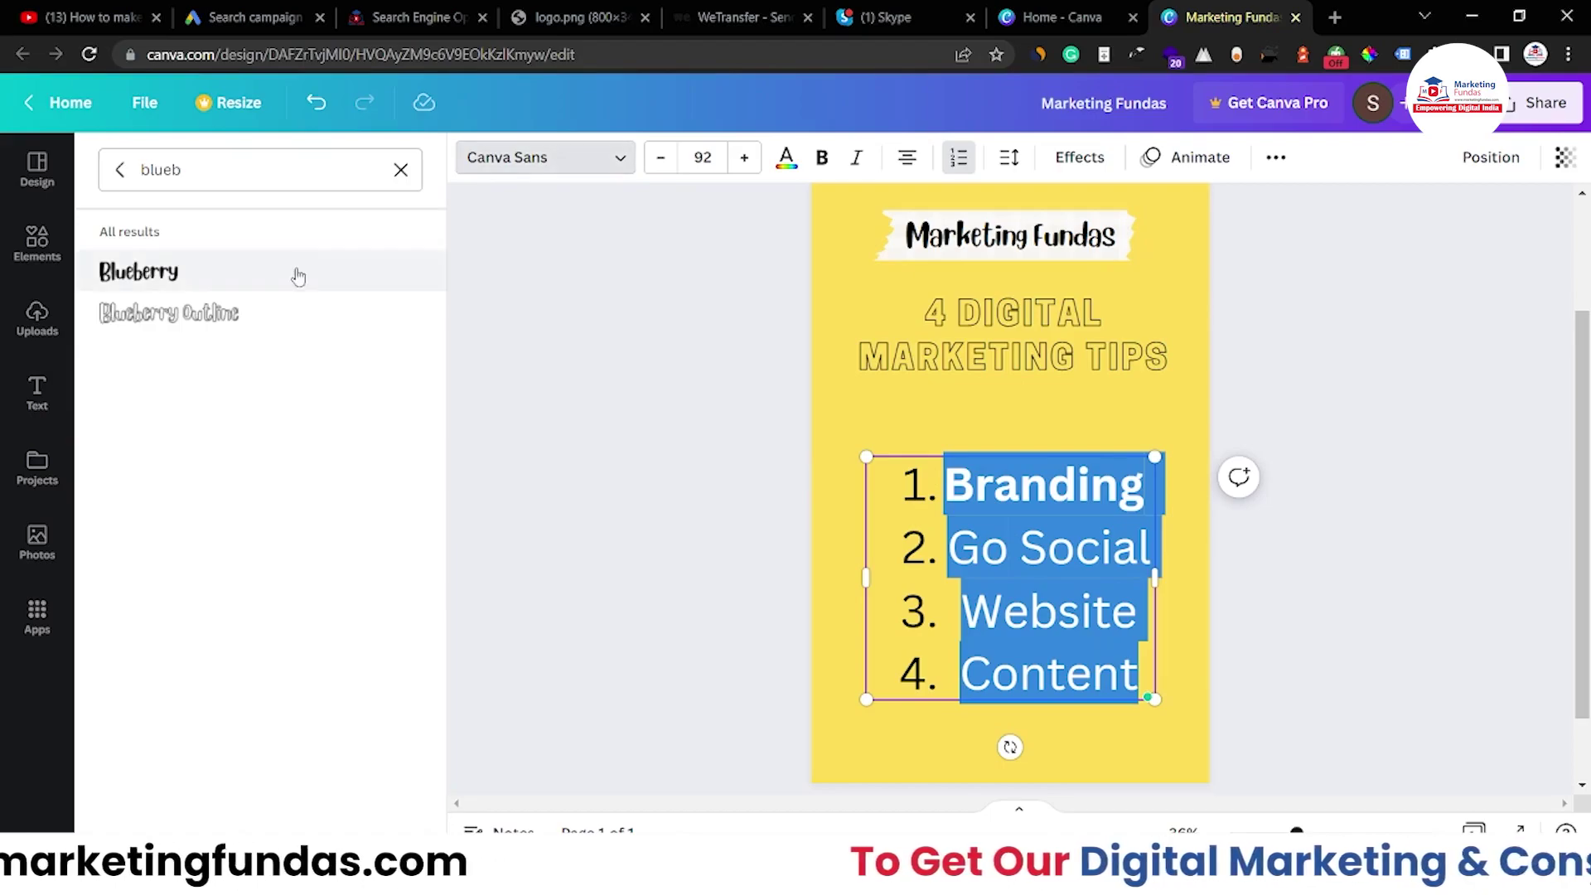
pyautogui.click(400, 169)
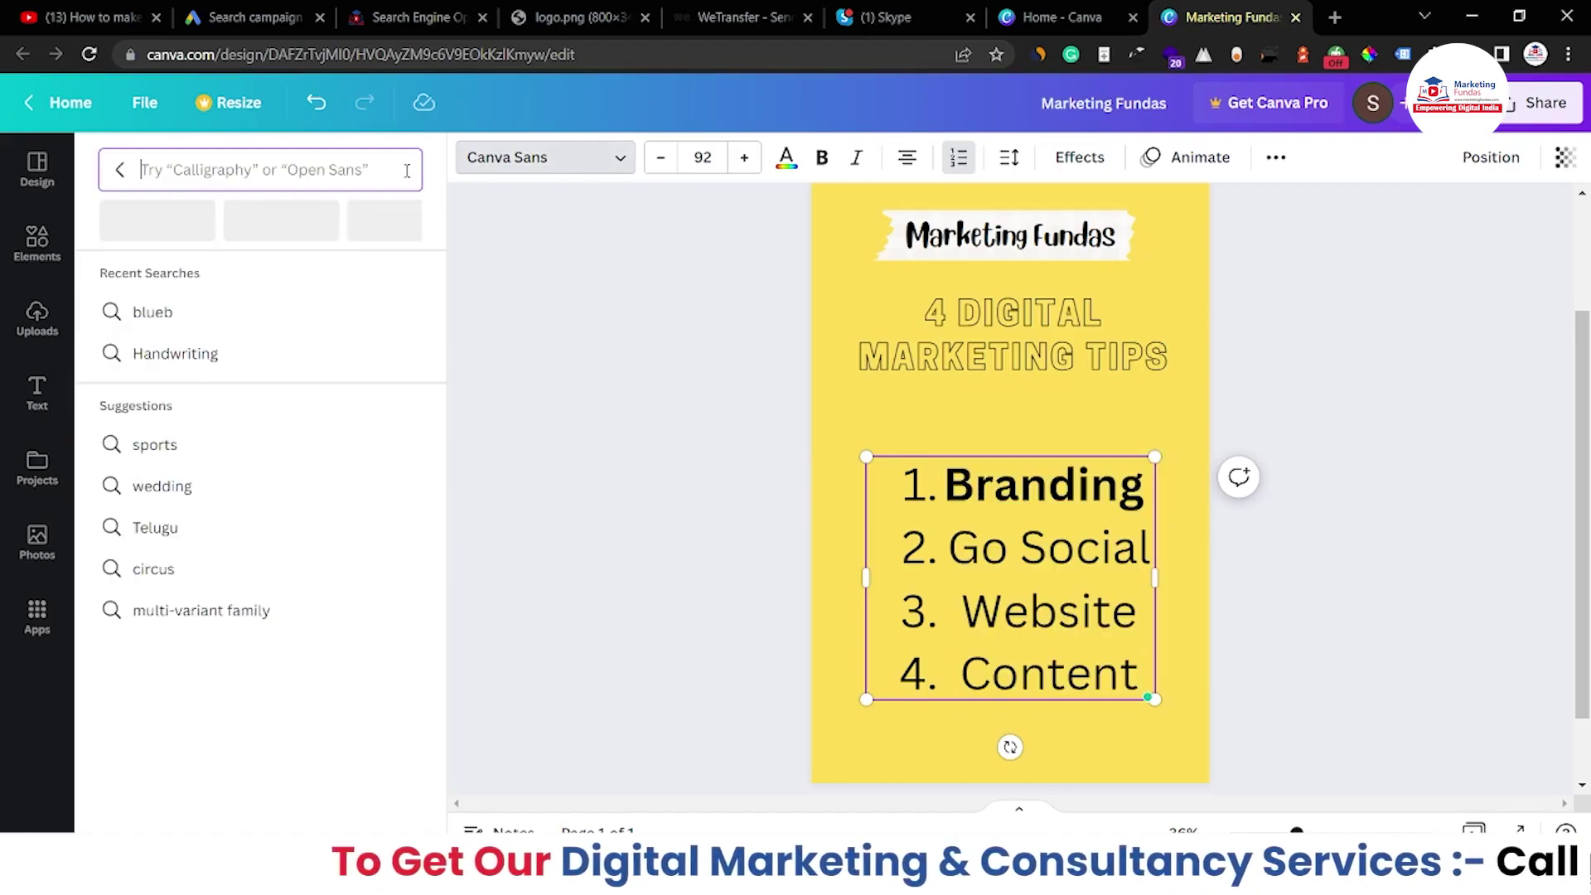
pyautogui.click(263, 226)
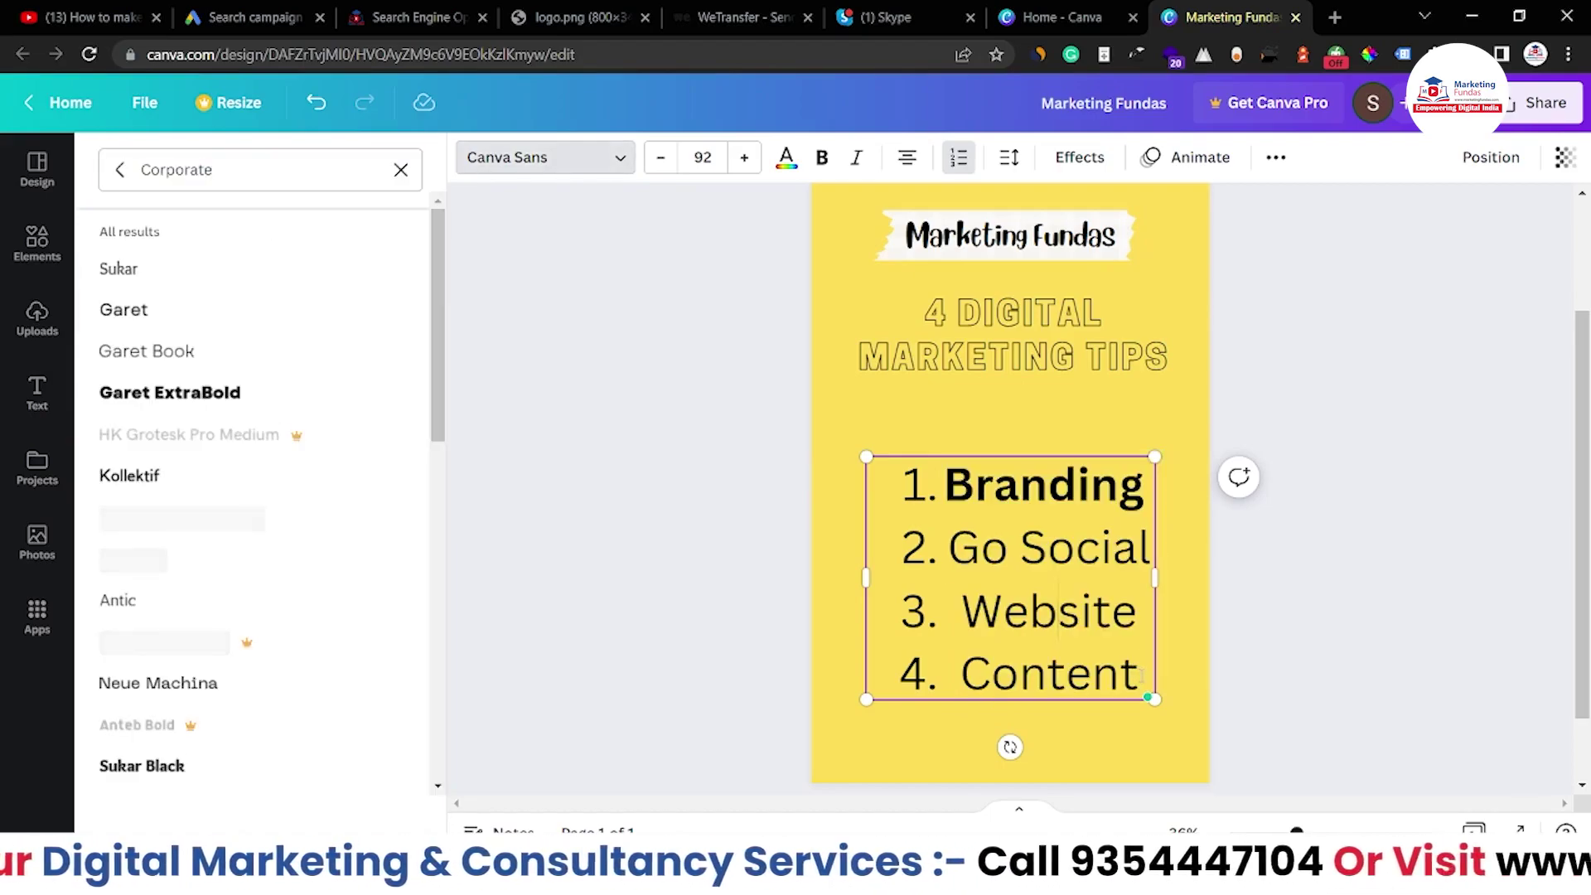
pyautogui.click(224, 174)
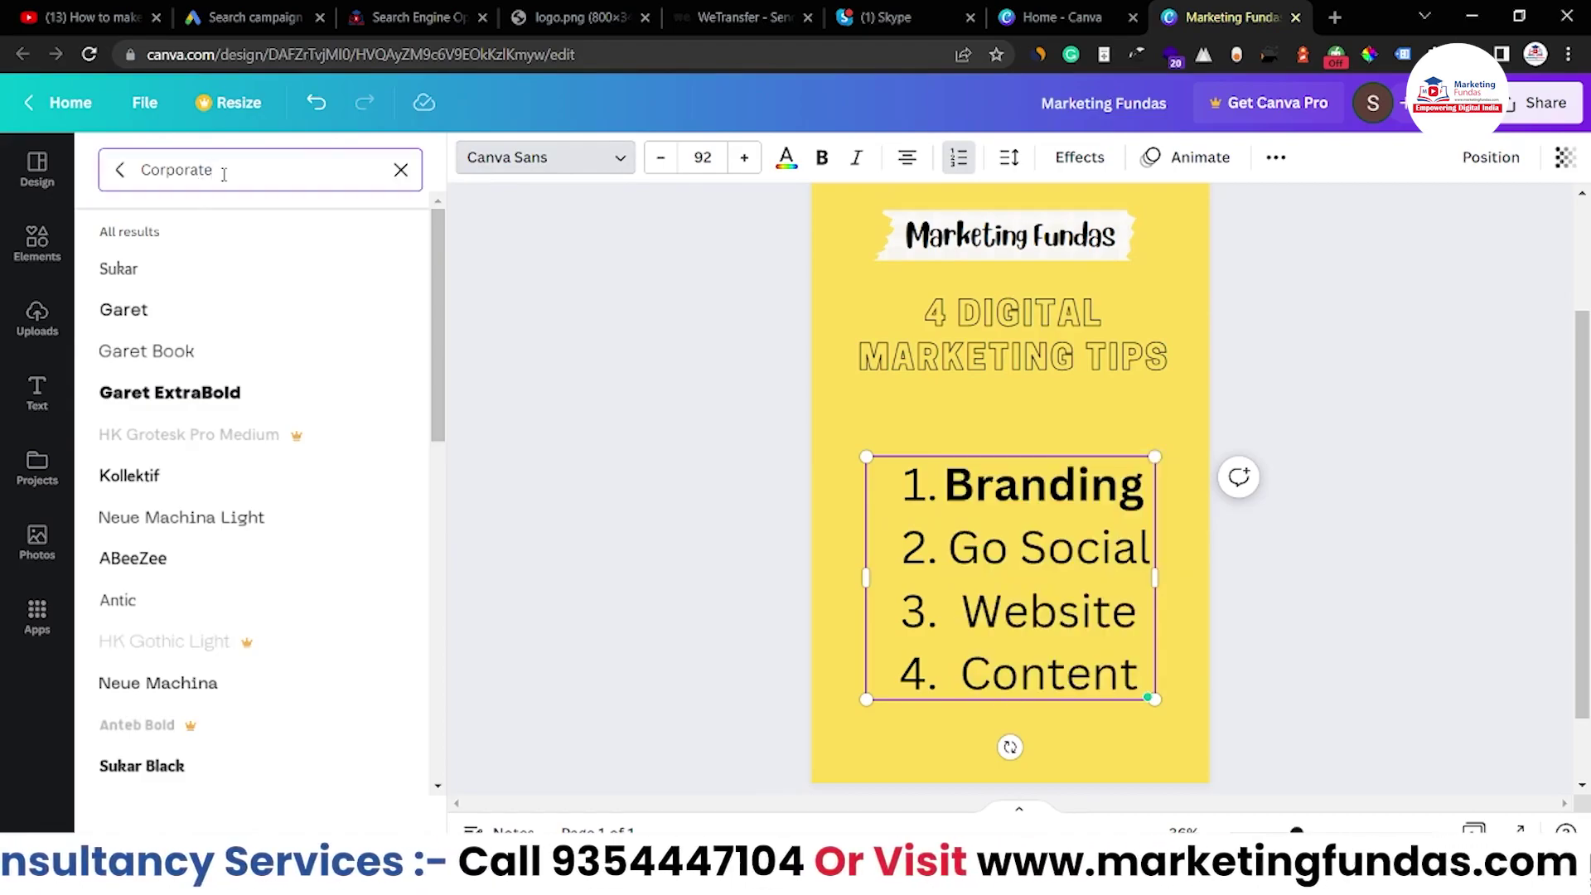
# Apply the Neue Machina font to the whole numbered list
pyautogui.click(951, 474)
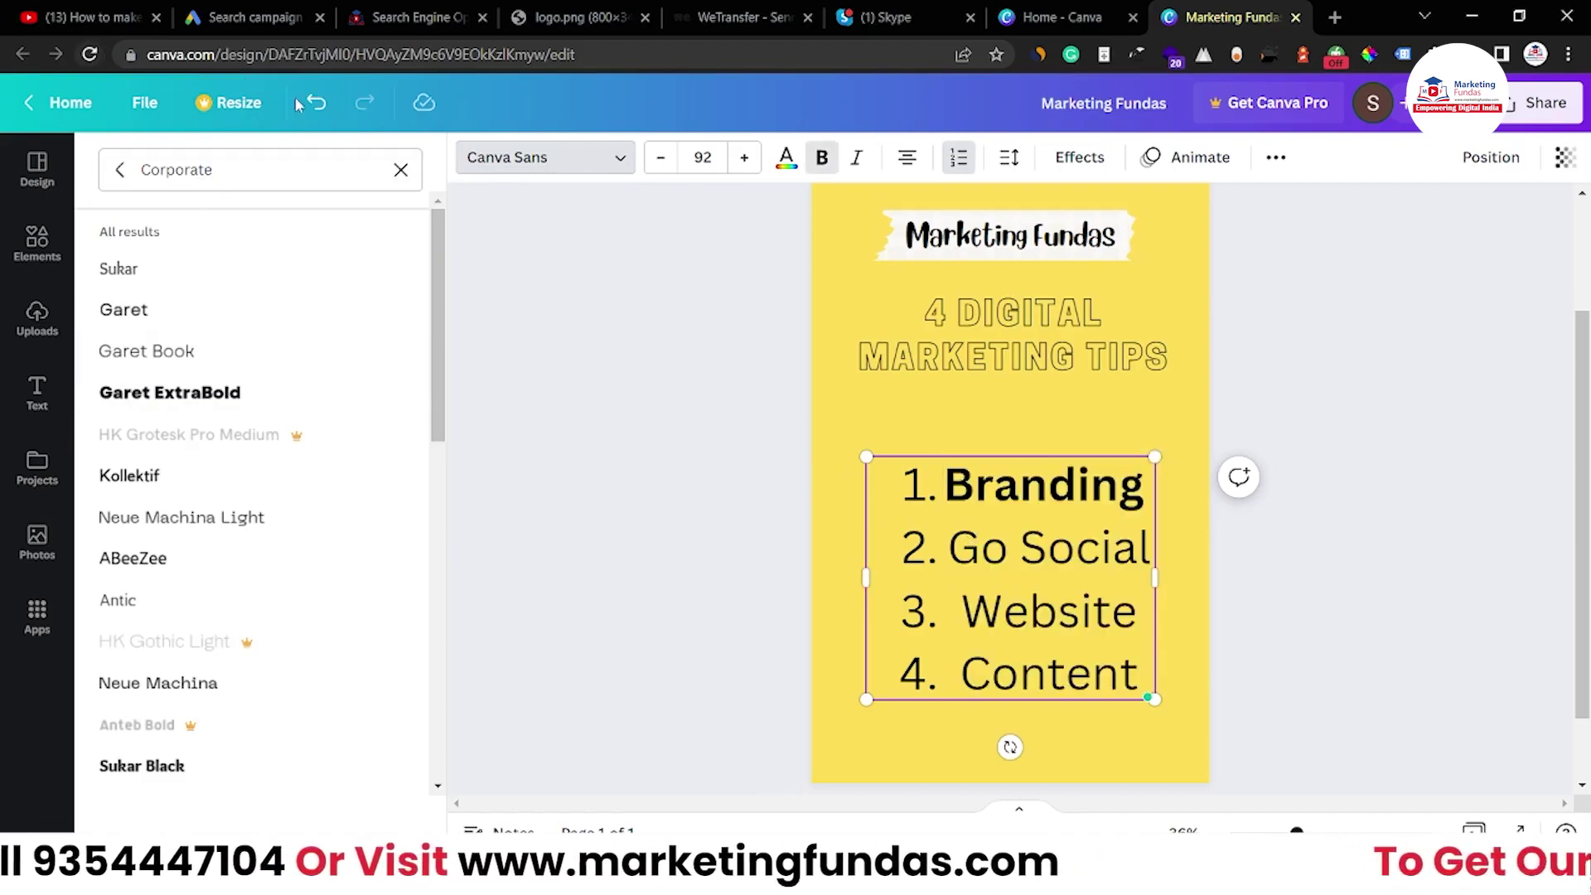
pyautogui.click(400, 169)
pyautogui.moveTo(945, 483); pyautogui.dragTo(1163, 728)
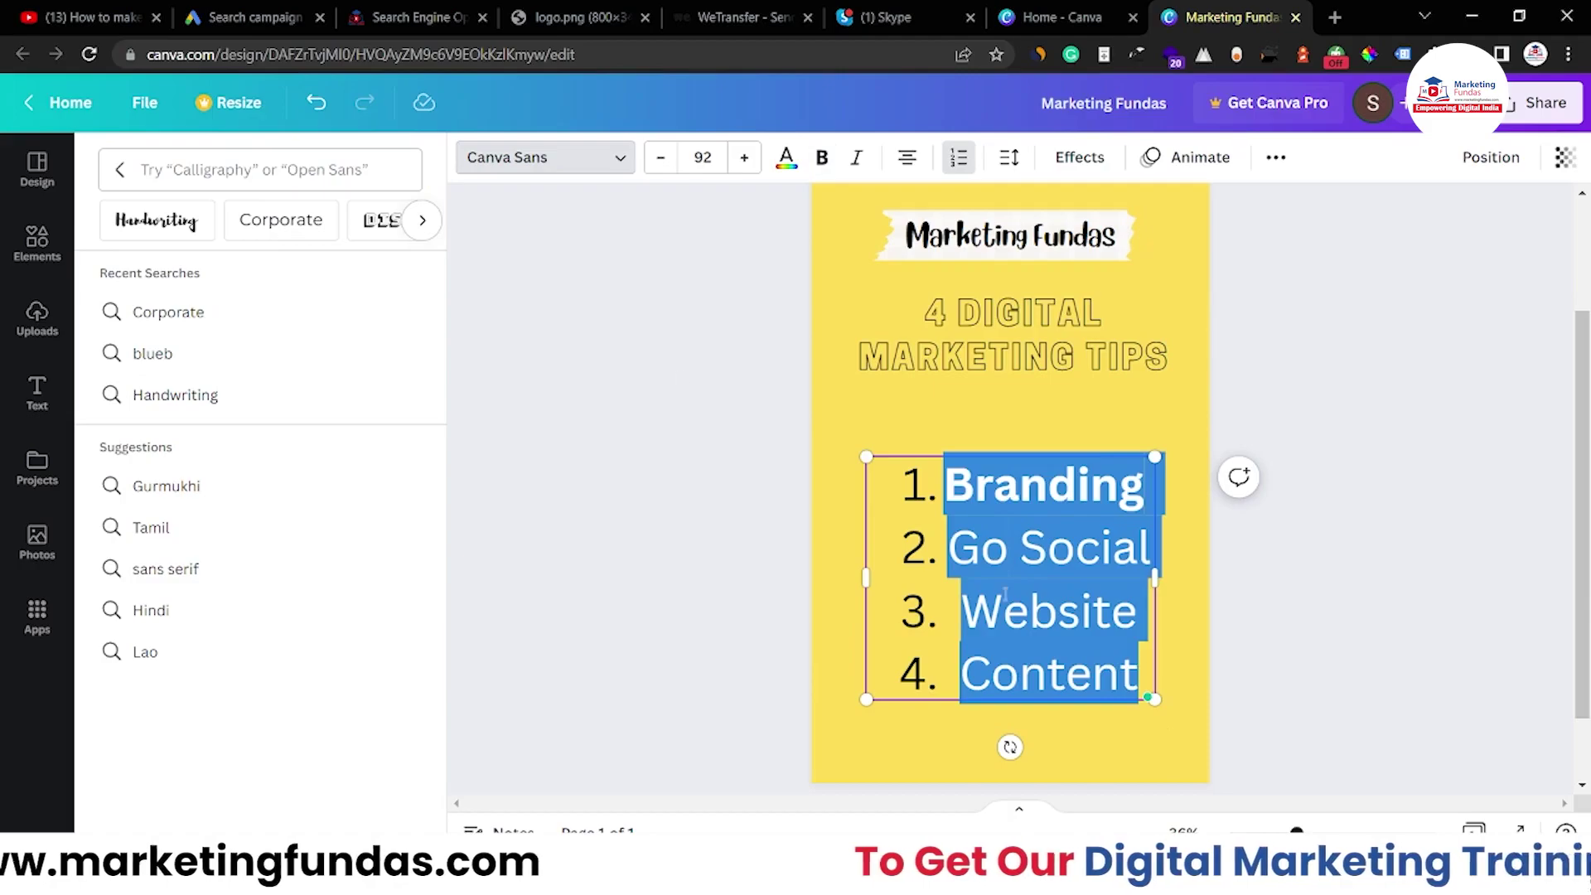
pyautogui.click(257, 219)
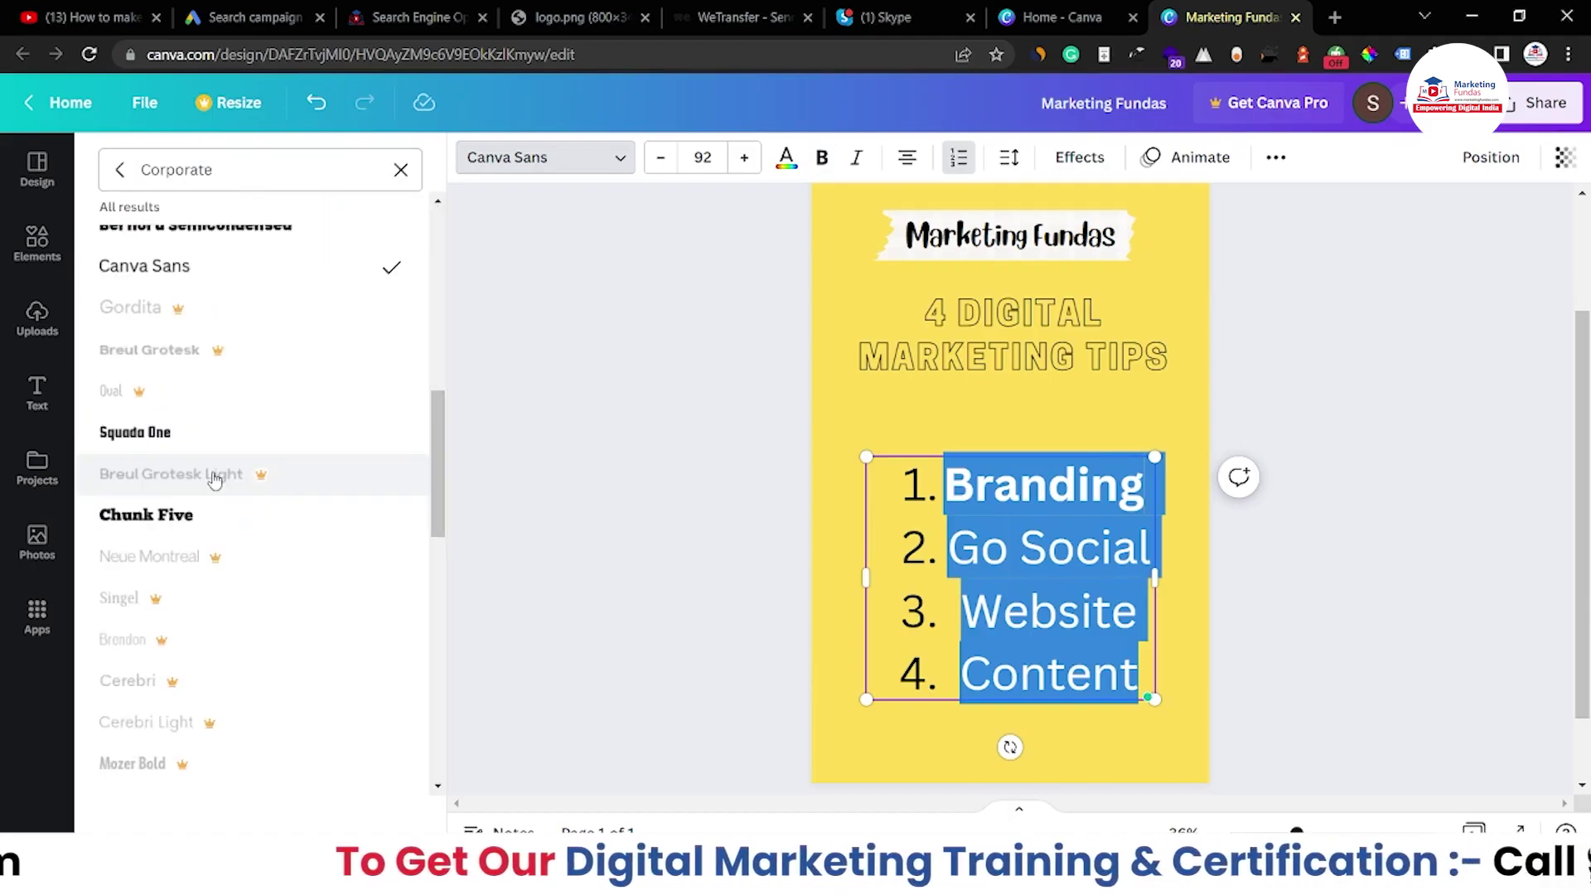
pyautogui.scroll(5, 213, 477)
pyautogui.scroll(1, 213, 479)
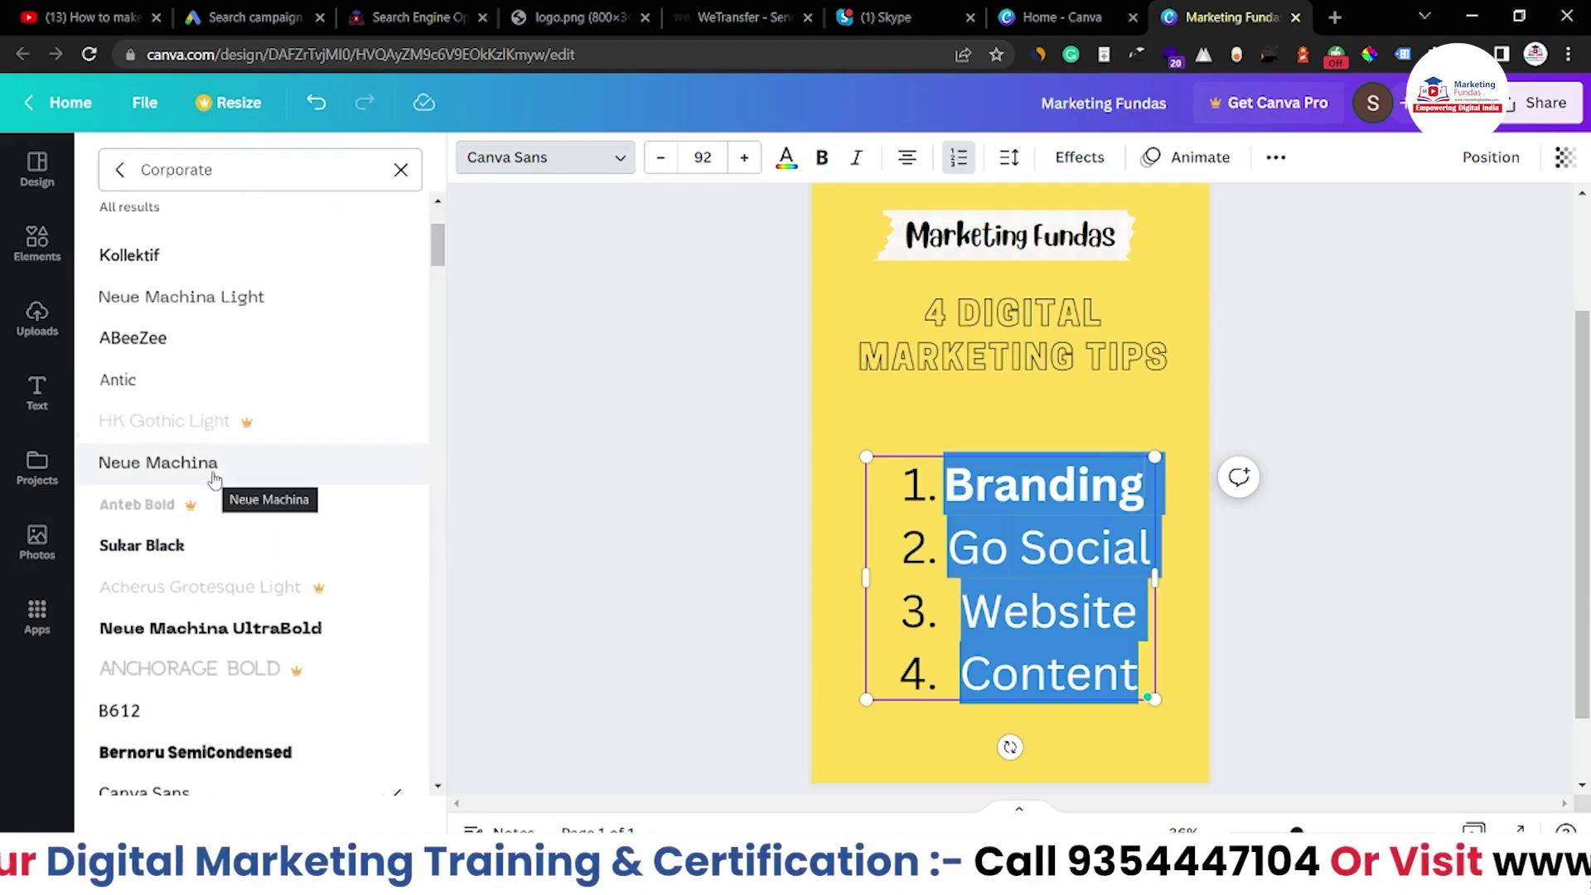
pyautogui.click(170, 468)
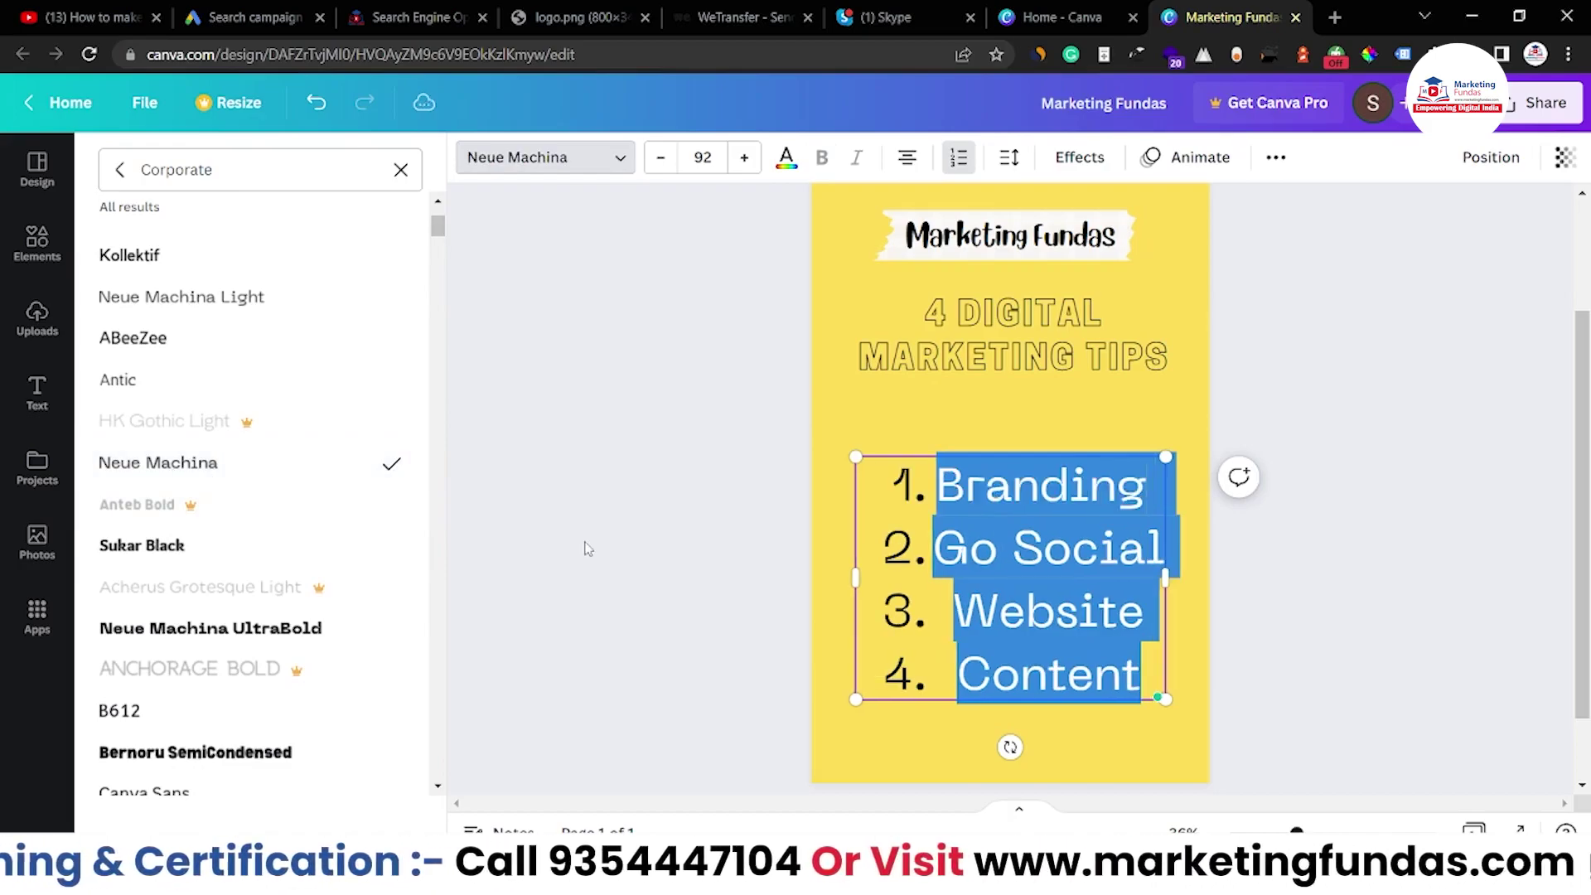
pyautogui.press('Escape')
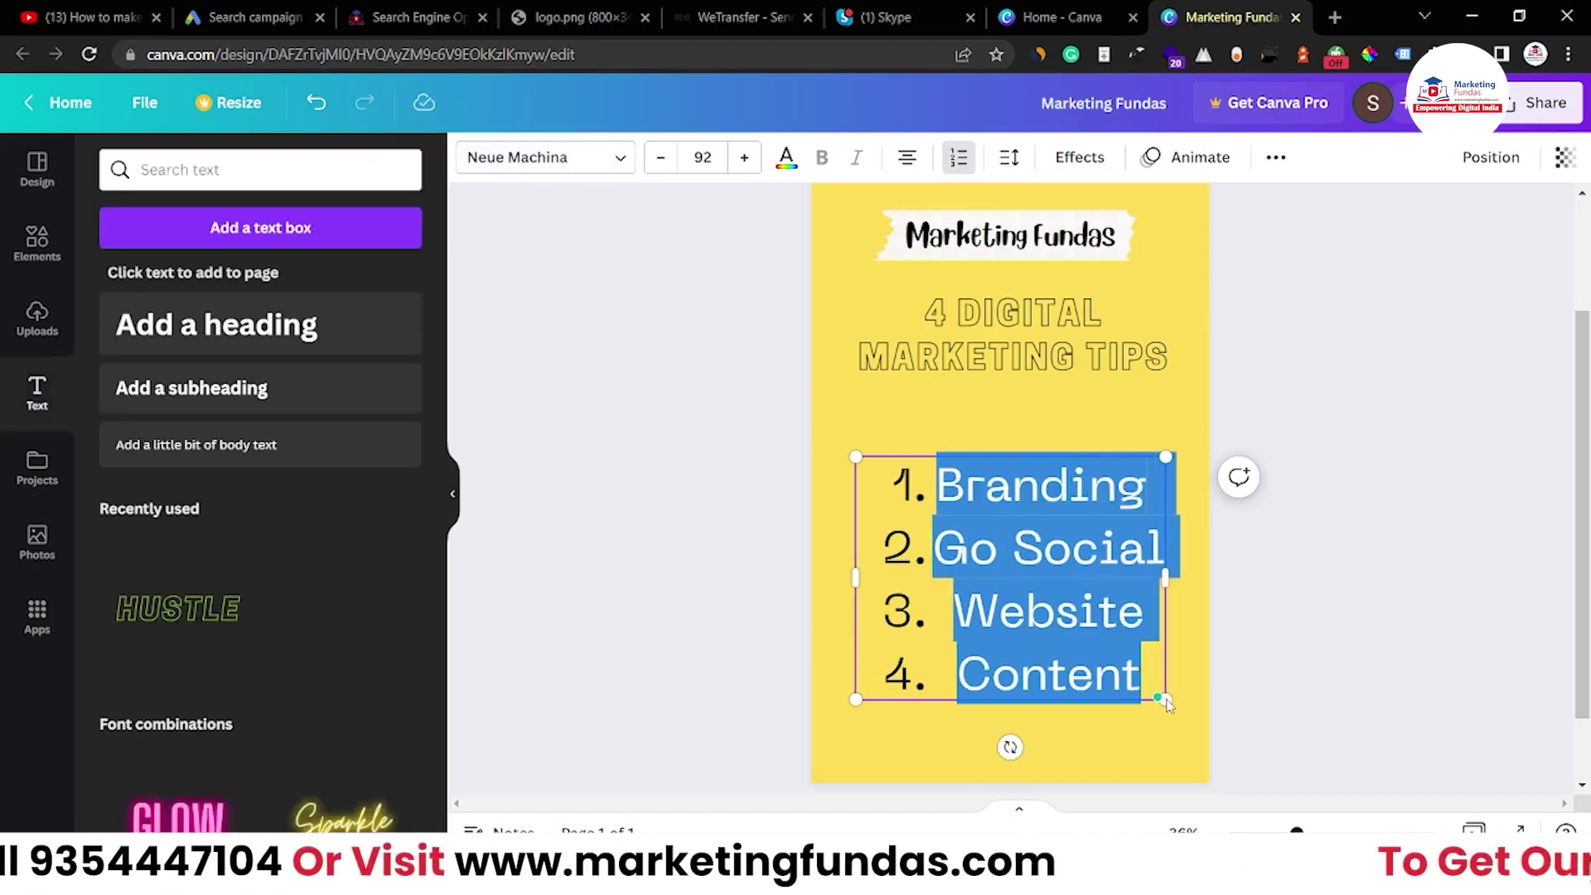
pyautogui.press('Escape')
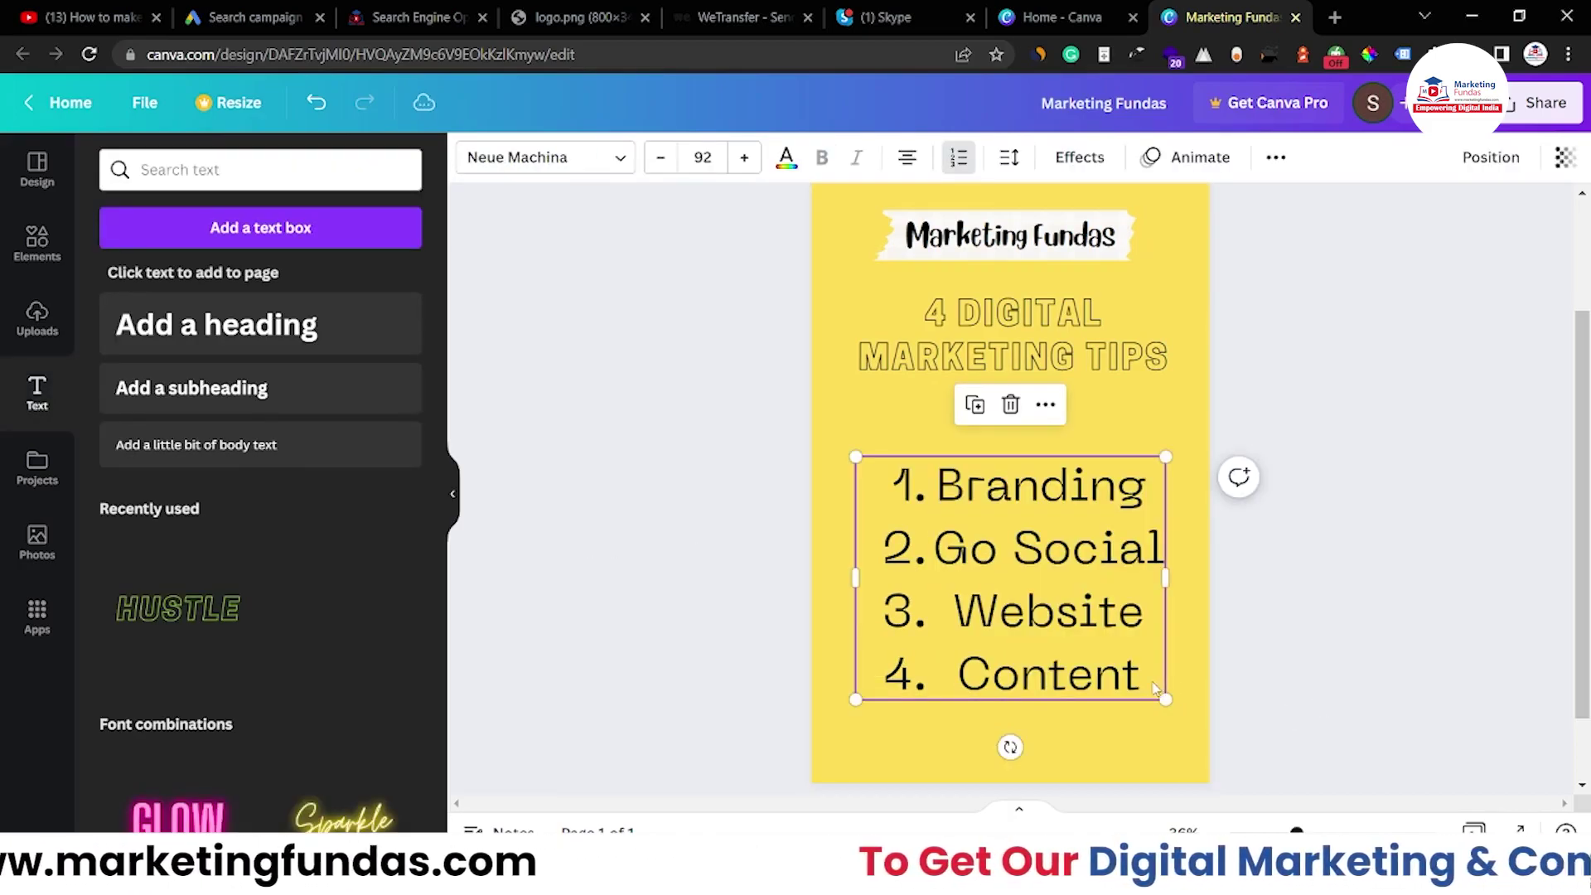
# Resize the list to about size 51 and move it just below the tips title
pyautogui.moveTo(1165, 700); pyautogui.dragTo(1027, 591)
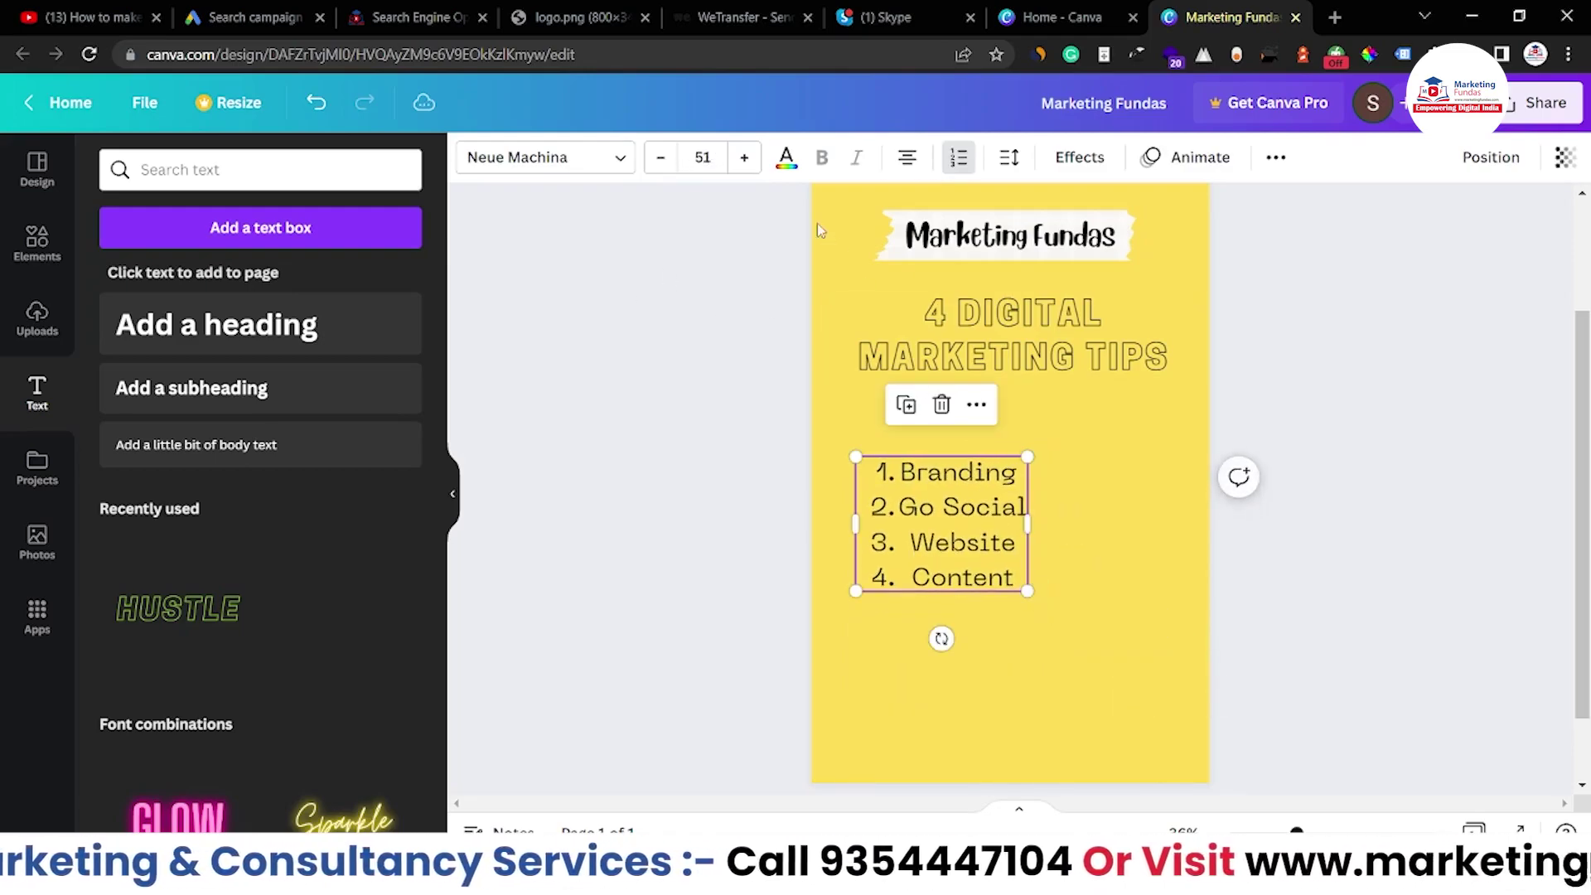
pyautogui.click(703, 156)
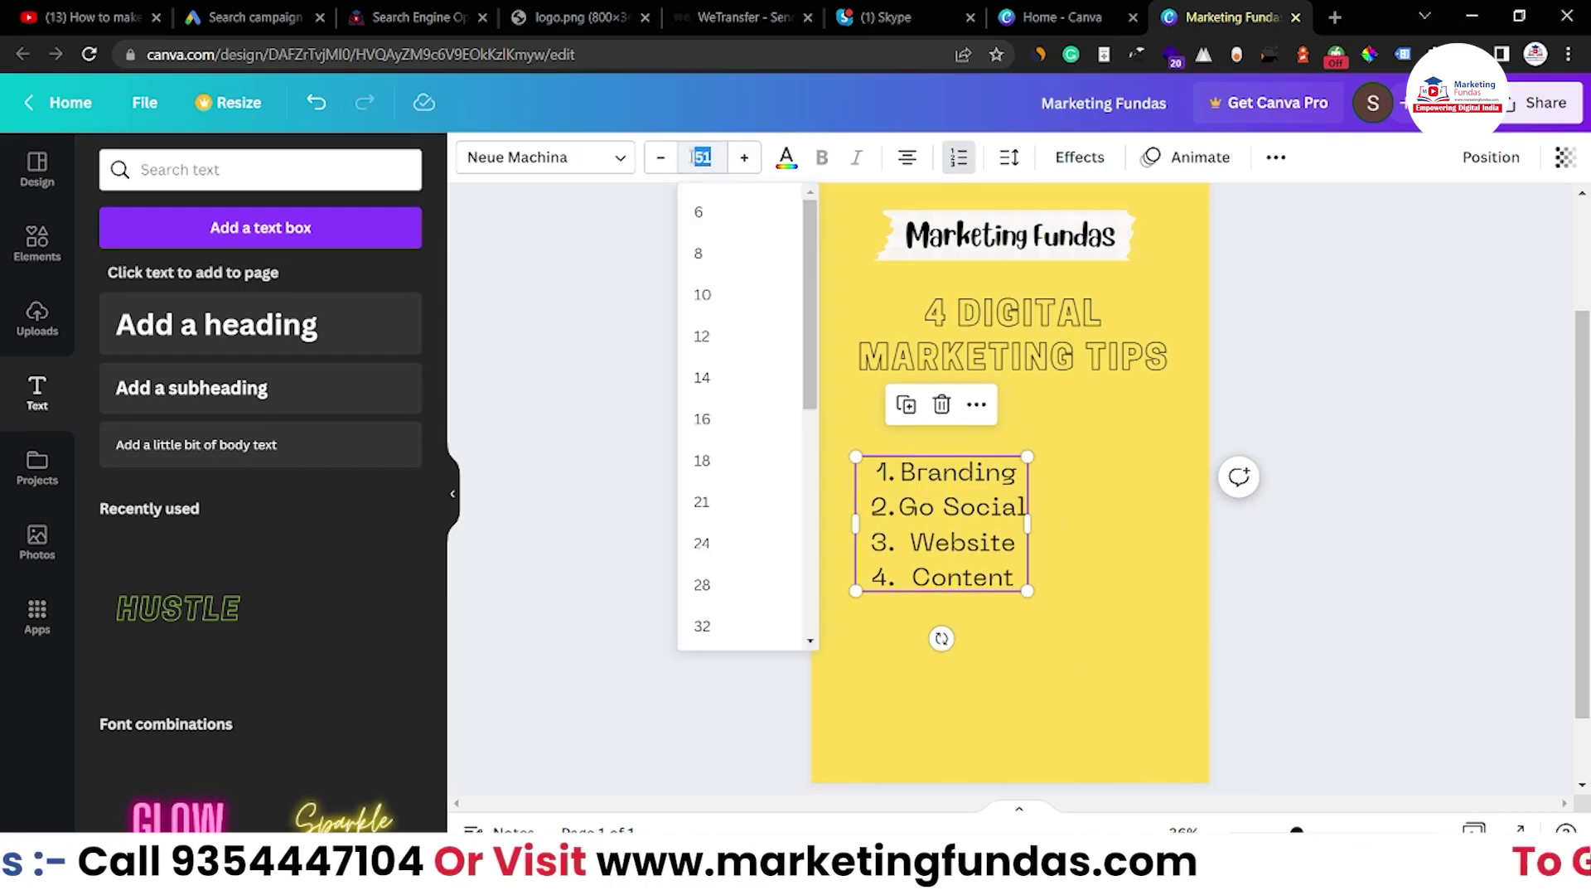
pyautogui.click(586, 461)
pyautogui.click(968, 543)
pyautogui.moveTo(967, 543); pyautogui.dragTo(951, 516)
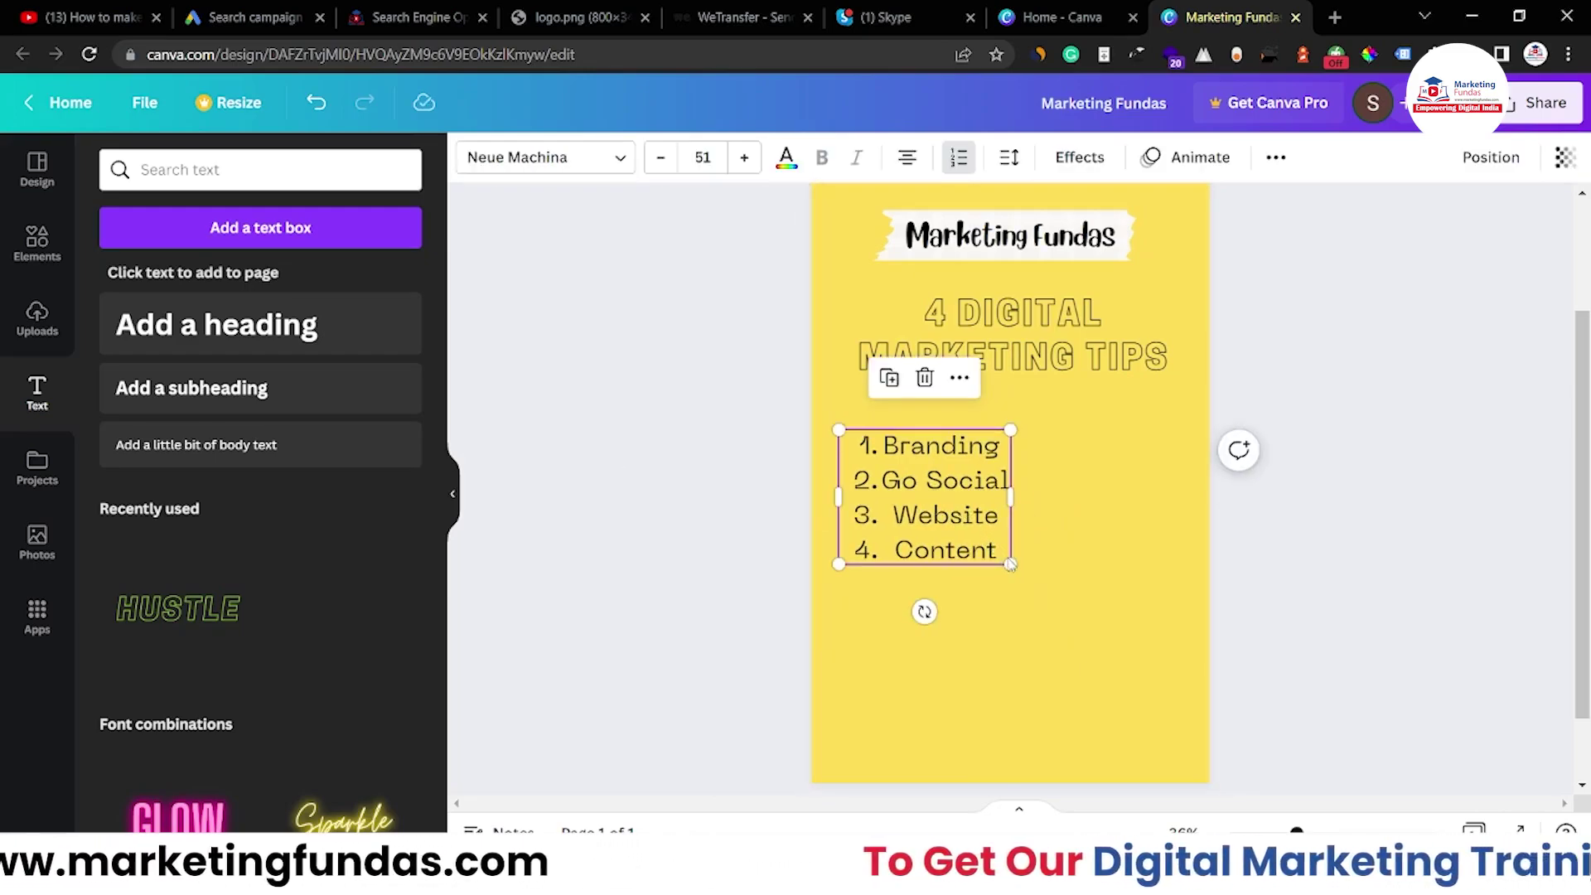
pyautogui.moveTo(1008, 563); pyautogui.dragTo(1018, 572)
pyautogui.click(1087, 481)
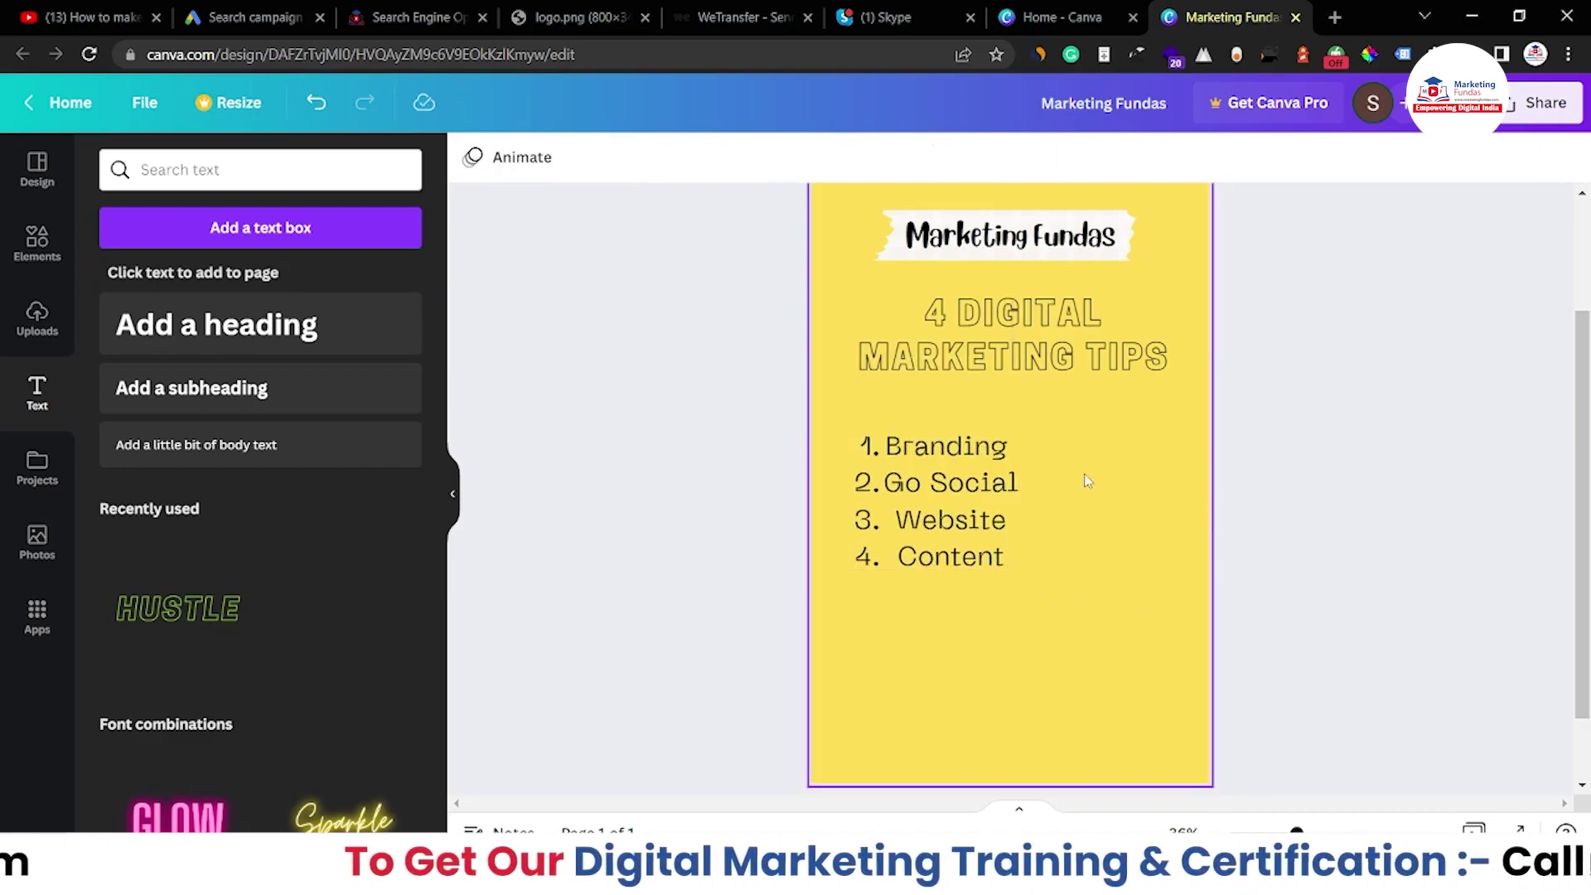
# Browse graphics for 'border', 'digital marketing' and the Marketing strategy topic
pyautogui.click(37, 240)
pyautogui.write('border')
pyautogui.press('Return')
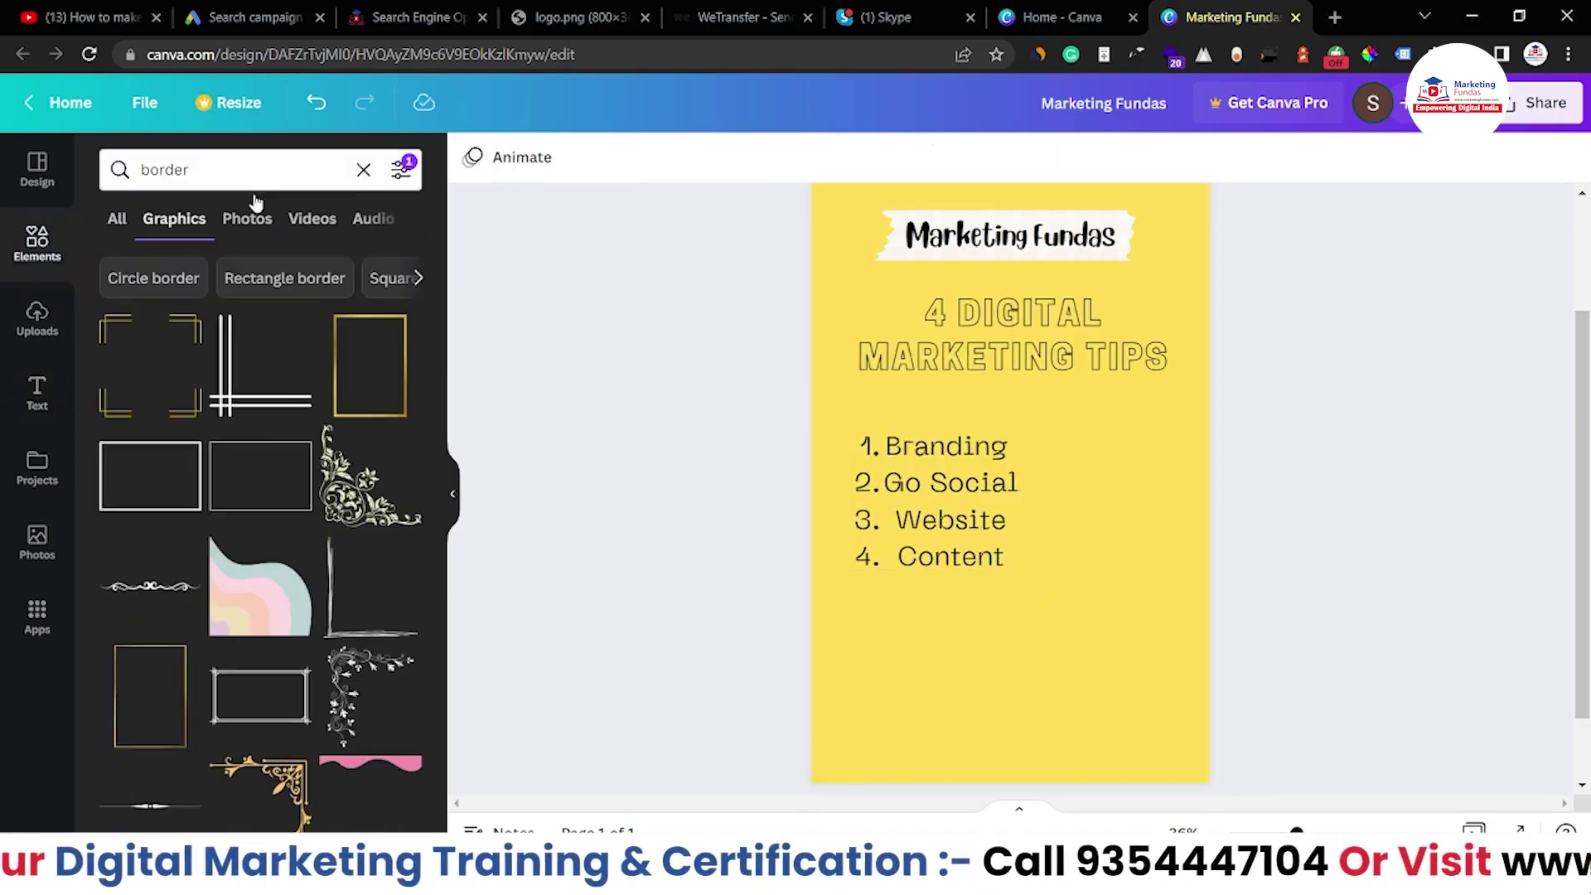
pyautogui.click(289, 169)
pyautogui.write('di')
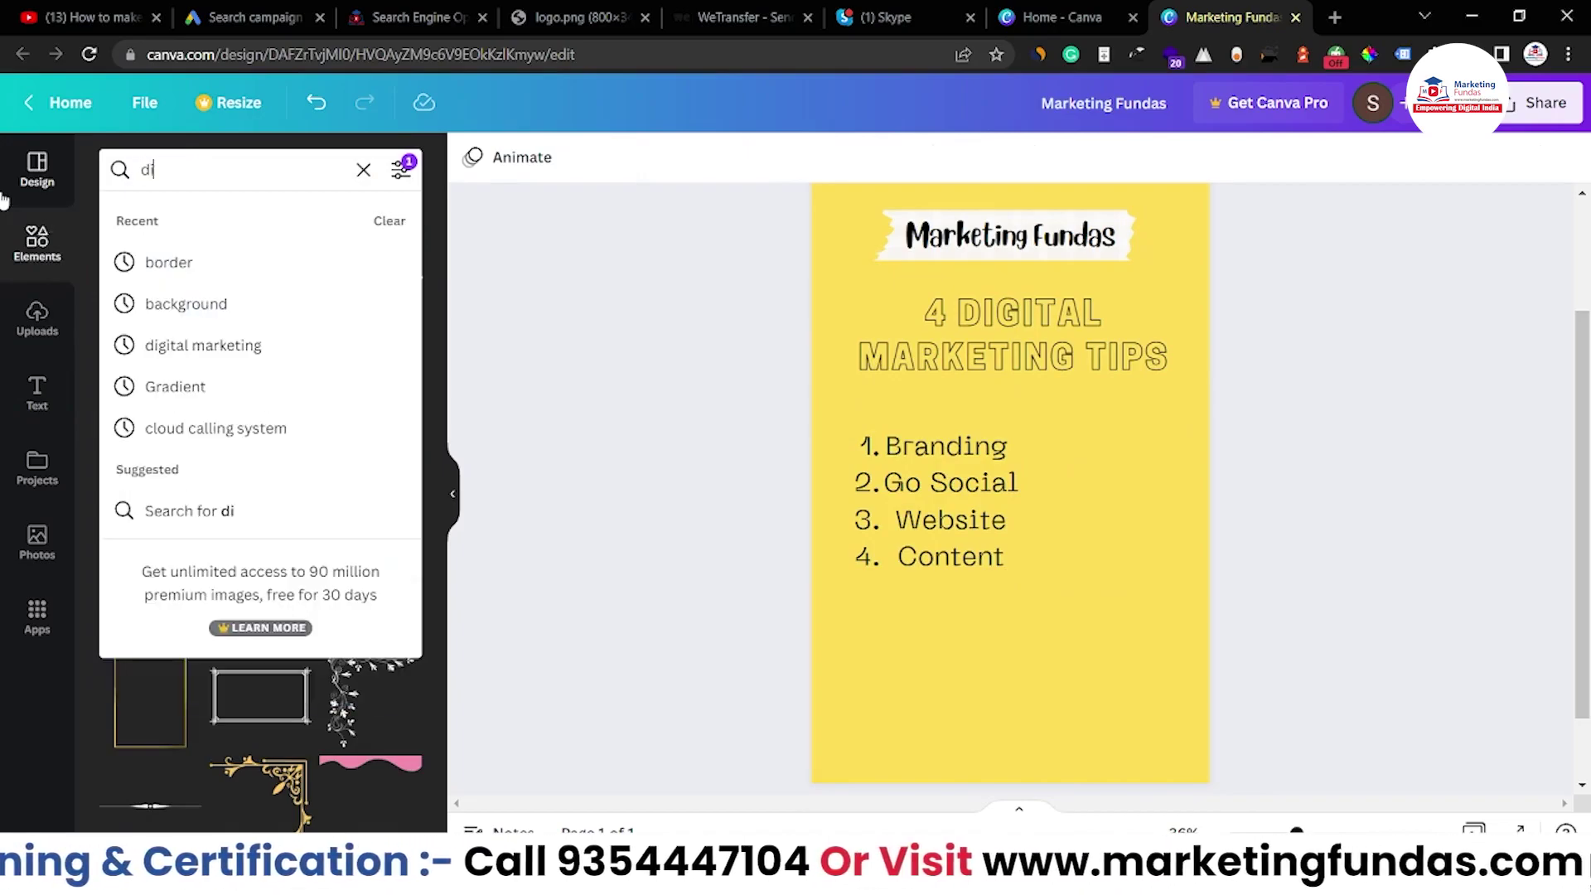
pyautogui.write('gital marketing')
pyautogui.press('Return')
pyautogui.scroll(-4, 206, 525)
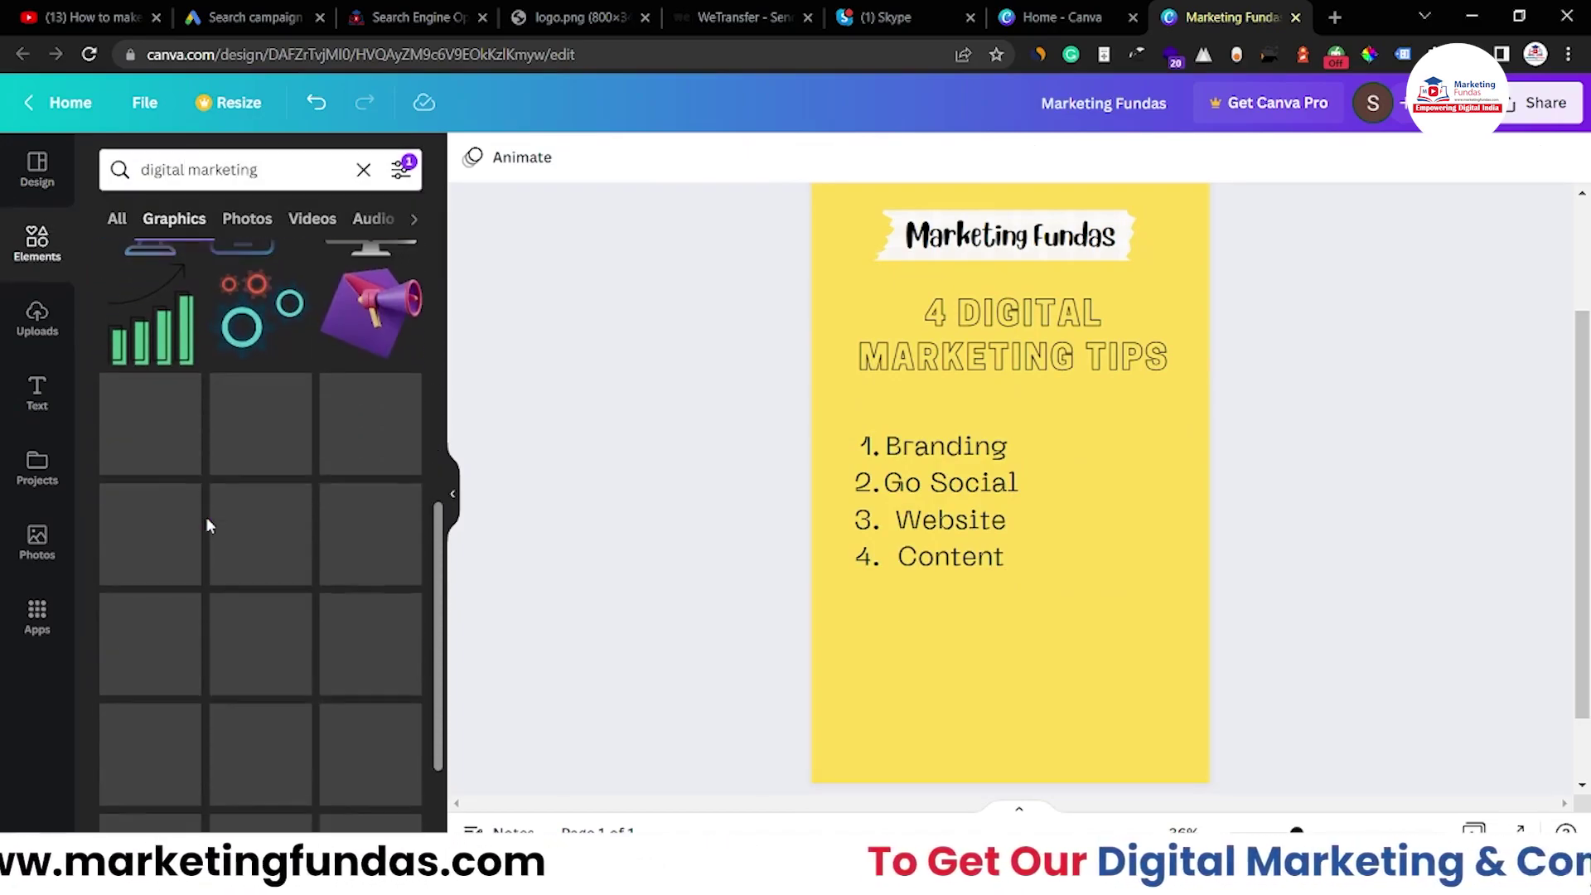
pyautogui.scroll(5, 207, 525)
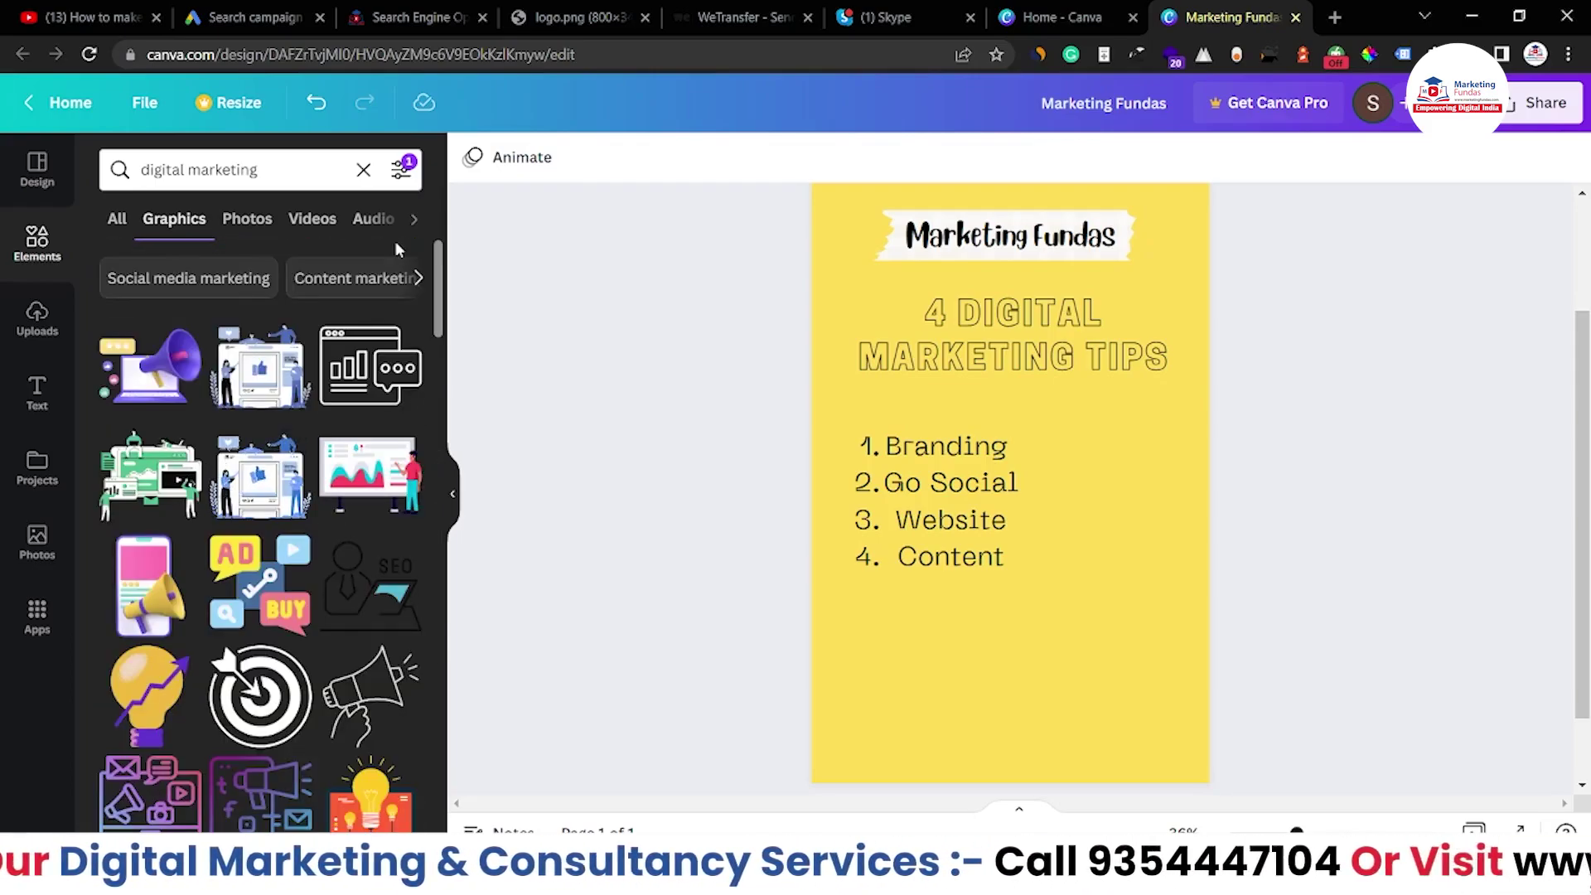
pyautogui.click(421, 280)
pyautogui.click(384, 271)
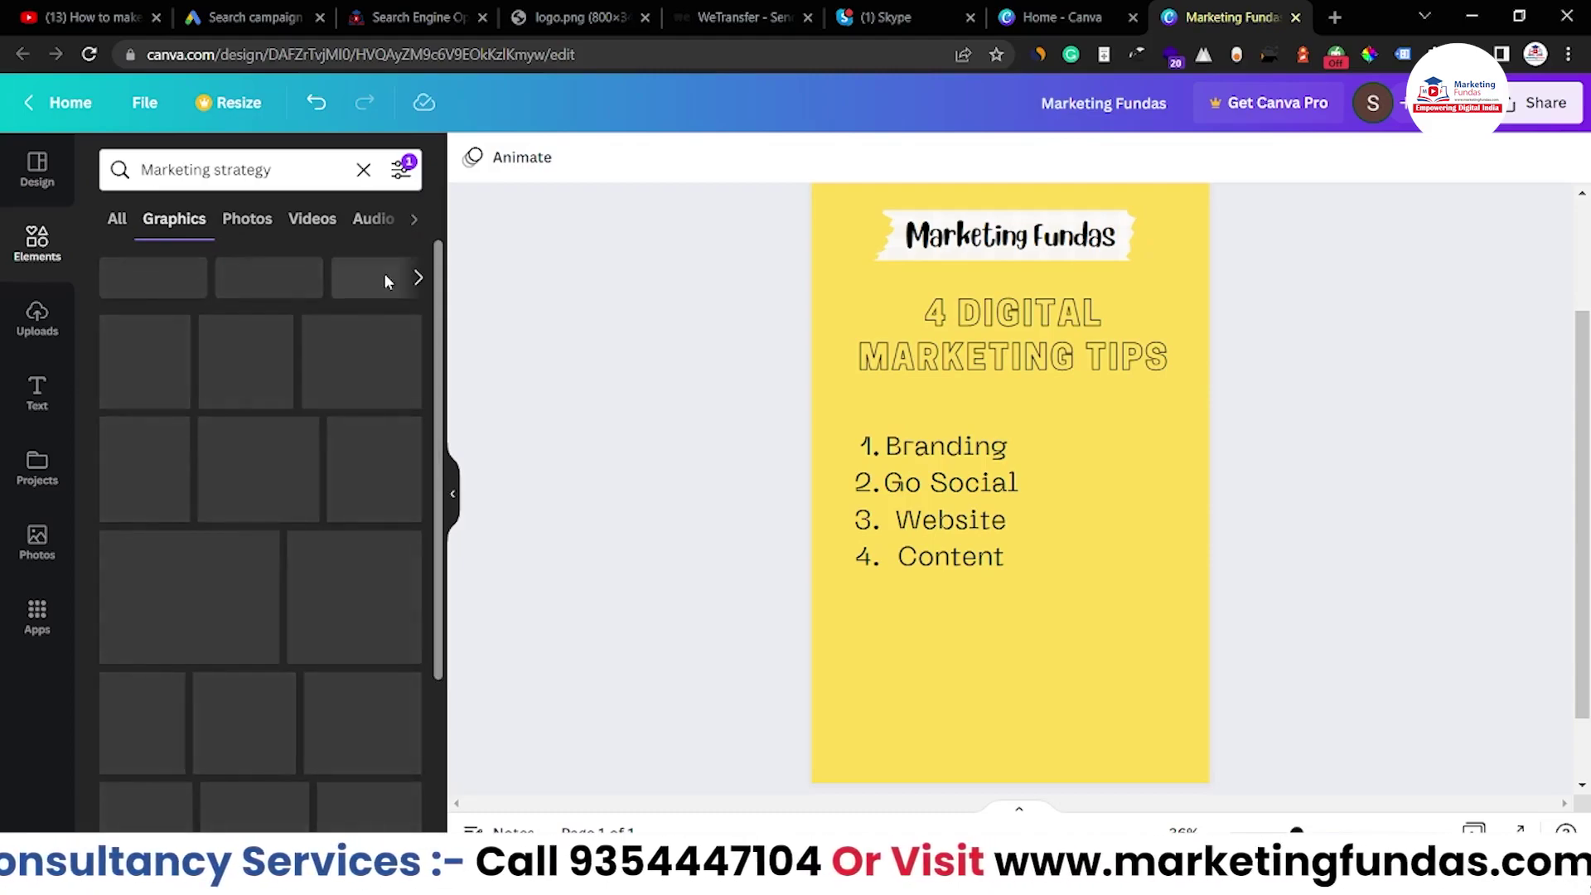
# Retype the graphics search, settling on 'social media'
pyautogui.click(277, 170)
pyautogui.hotkey('ctrl', 'a')
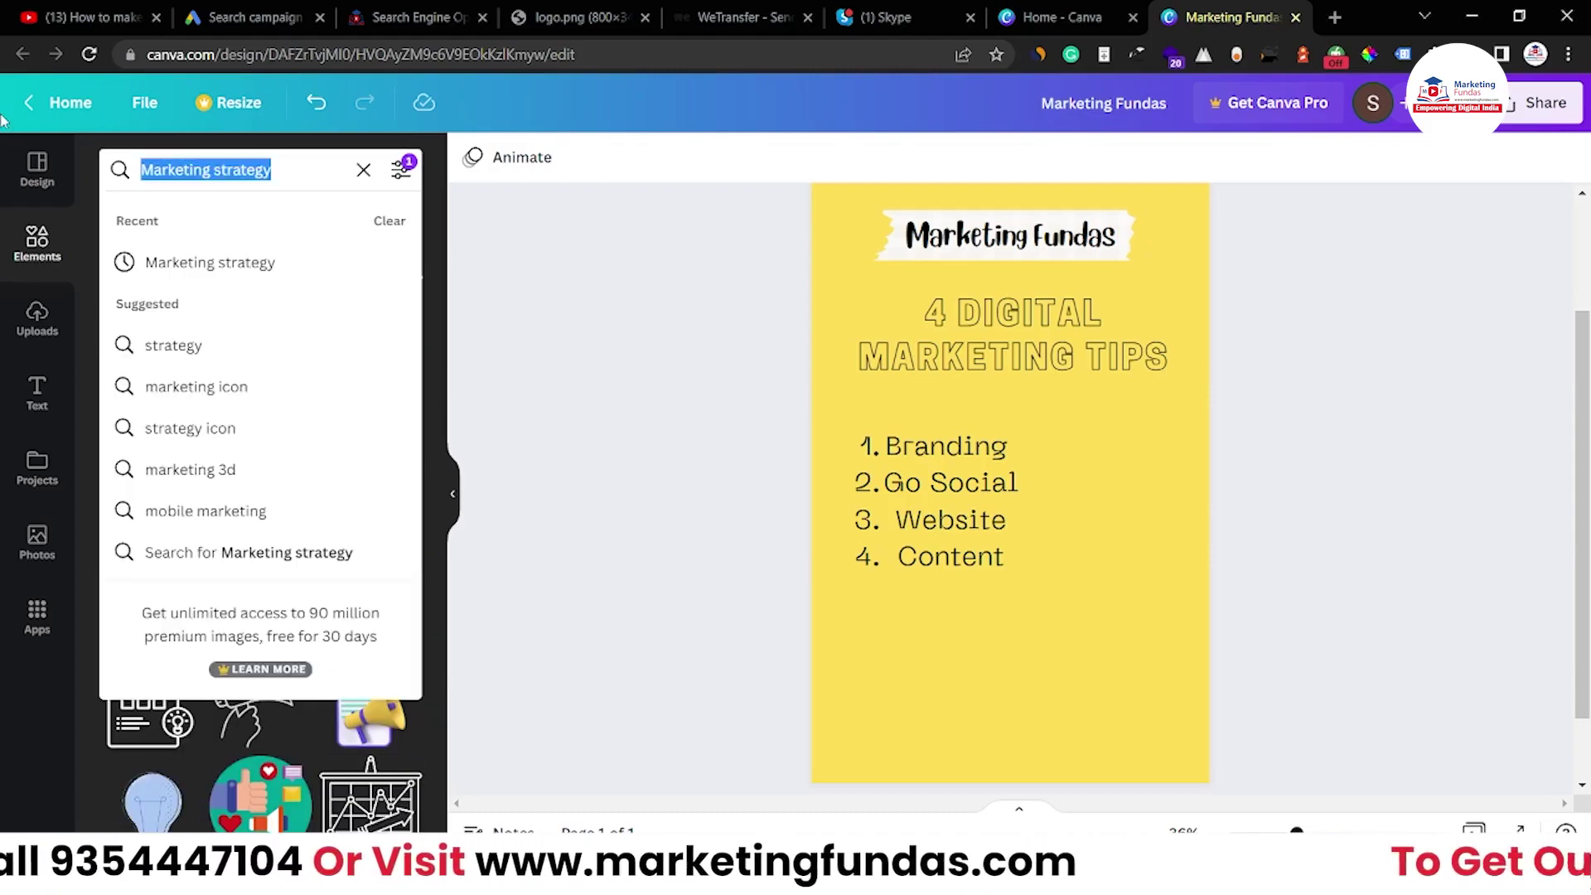
pyautogui.write('Digik')
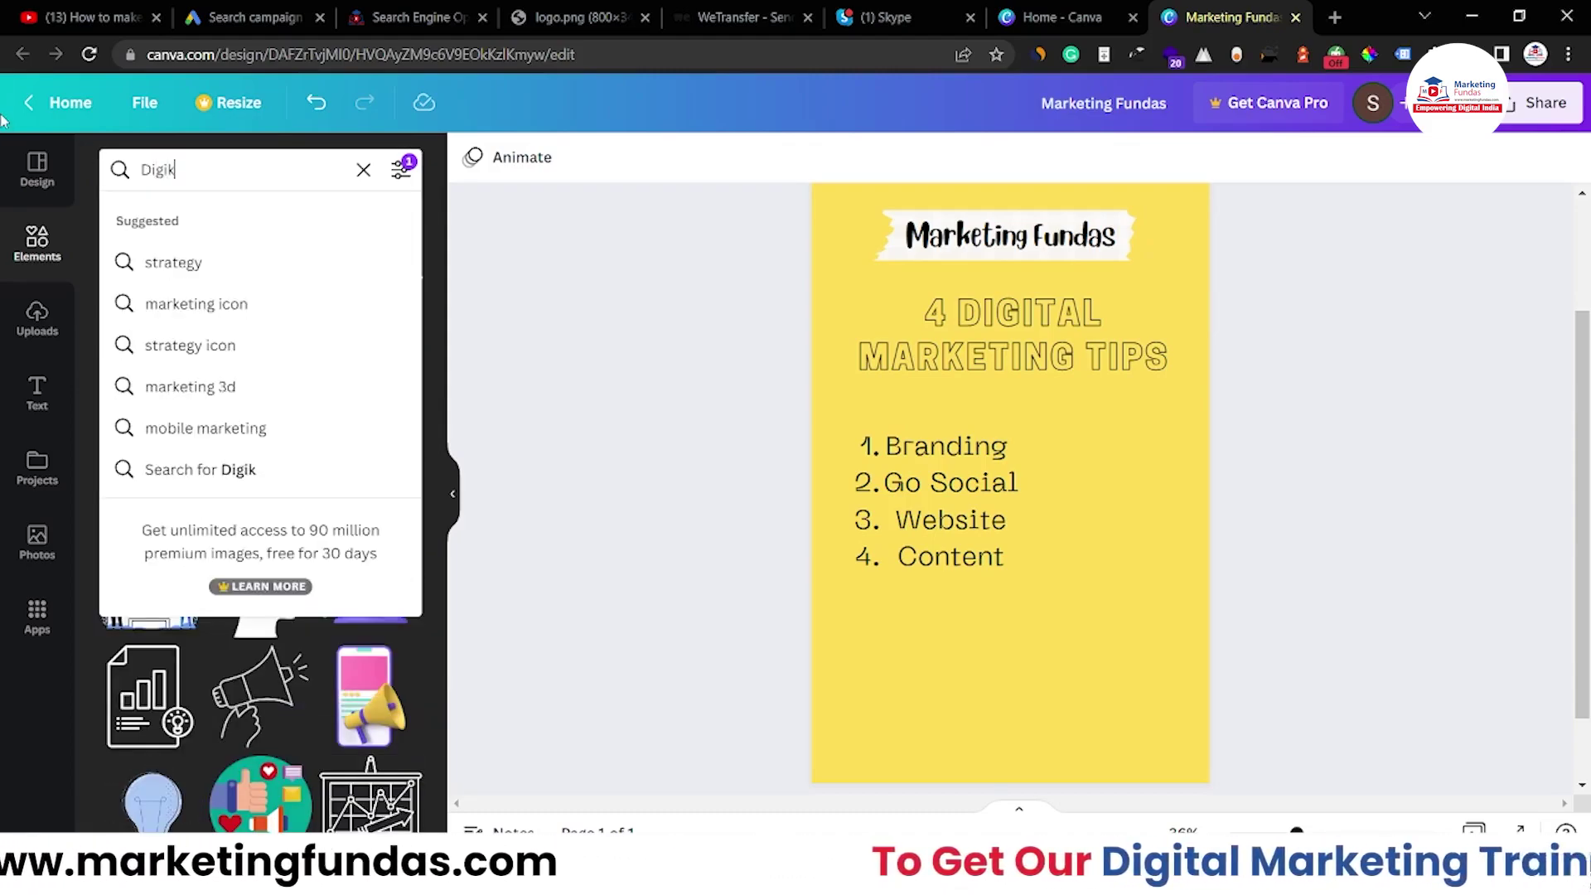
pyautogui.press('BackSpace')
pyautogui.write('tal markeit')
pyautogui.press('BackSpace')
pyautogui.press('BackSpace')
pyautogui.write('ting')
pyautogui.hotkey('ctrl', 'a')
pyautogui.write('si')
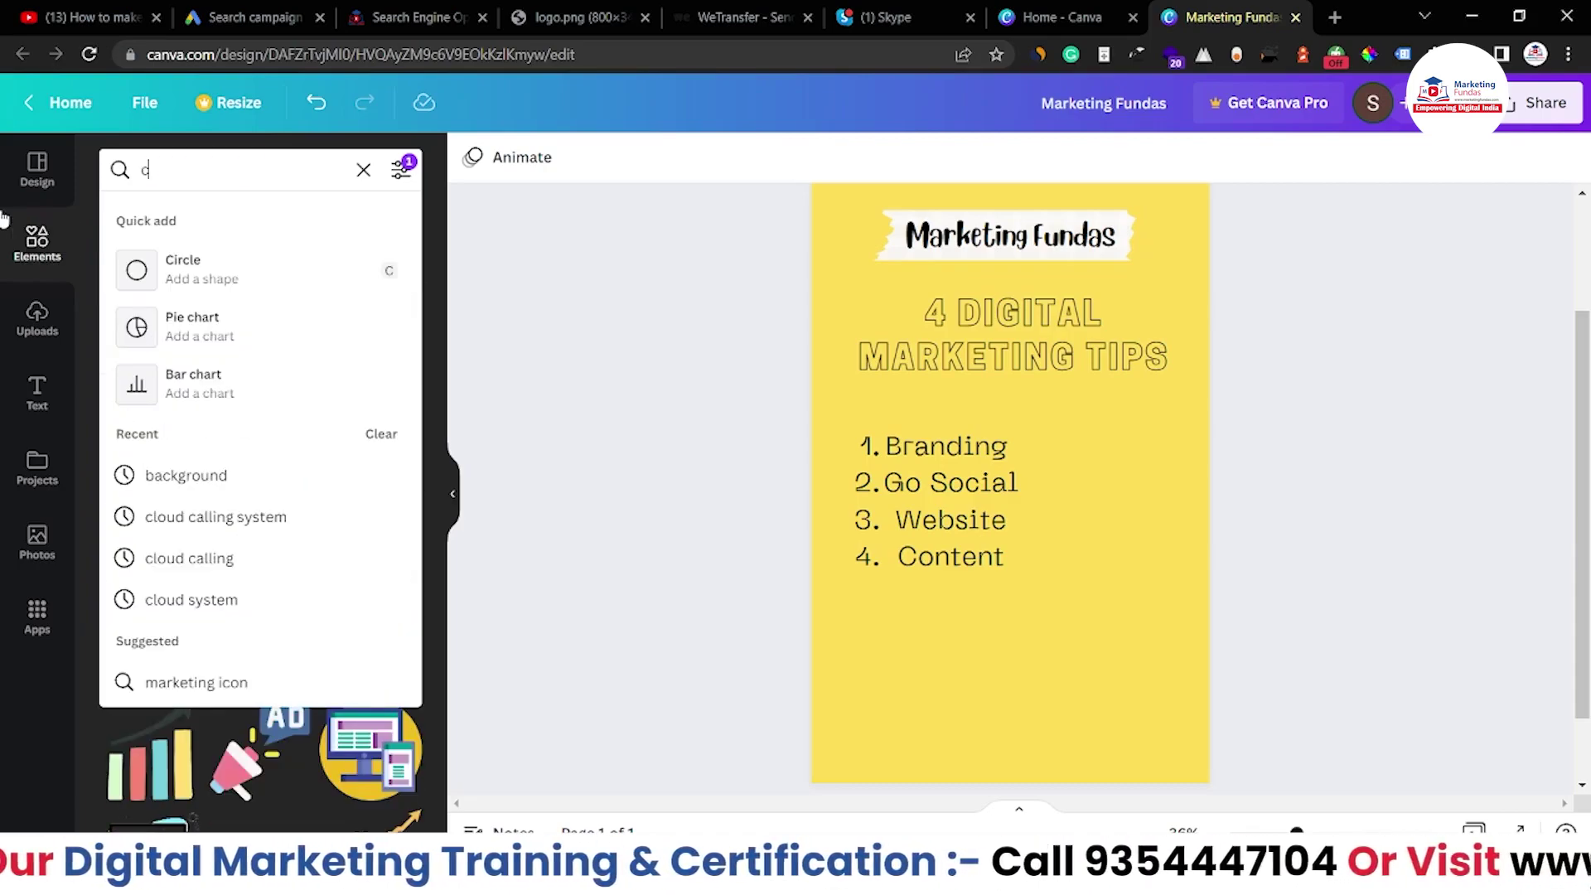
pyautogui.press('BackSpace')
pyautogui.write('ocial media')
pyautogui.press('Return')
# Place the circular social icons graphic right of the numbered list and deselect it
pyautogui.moveTo(259, 497); pyautogui.dragTo(1077, 479)
pyautogui.moveTo(1048, 561); pyautogui.dragTo(1065, 561)
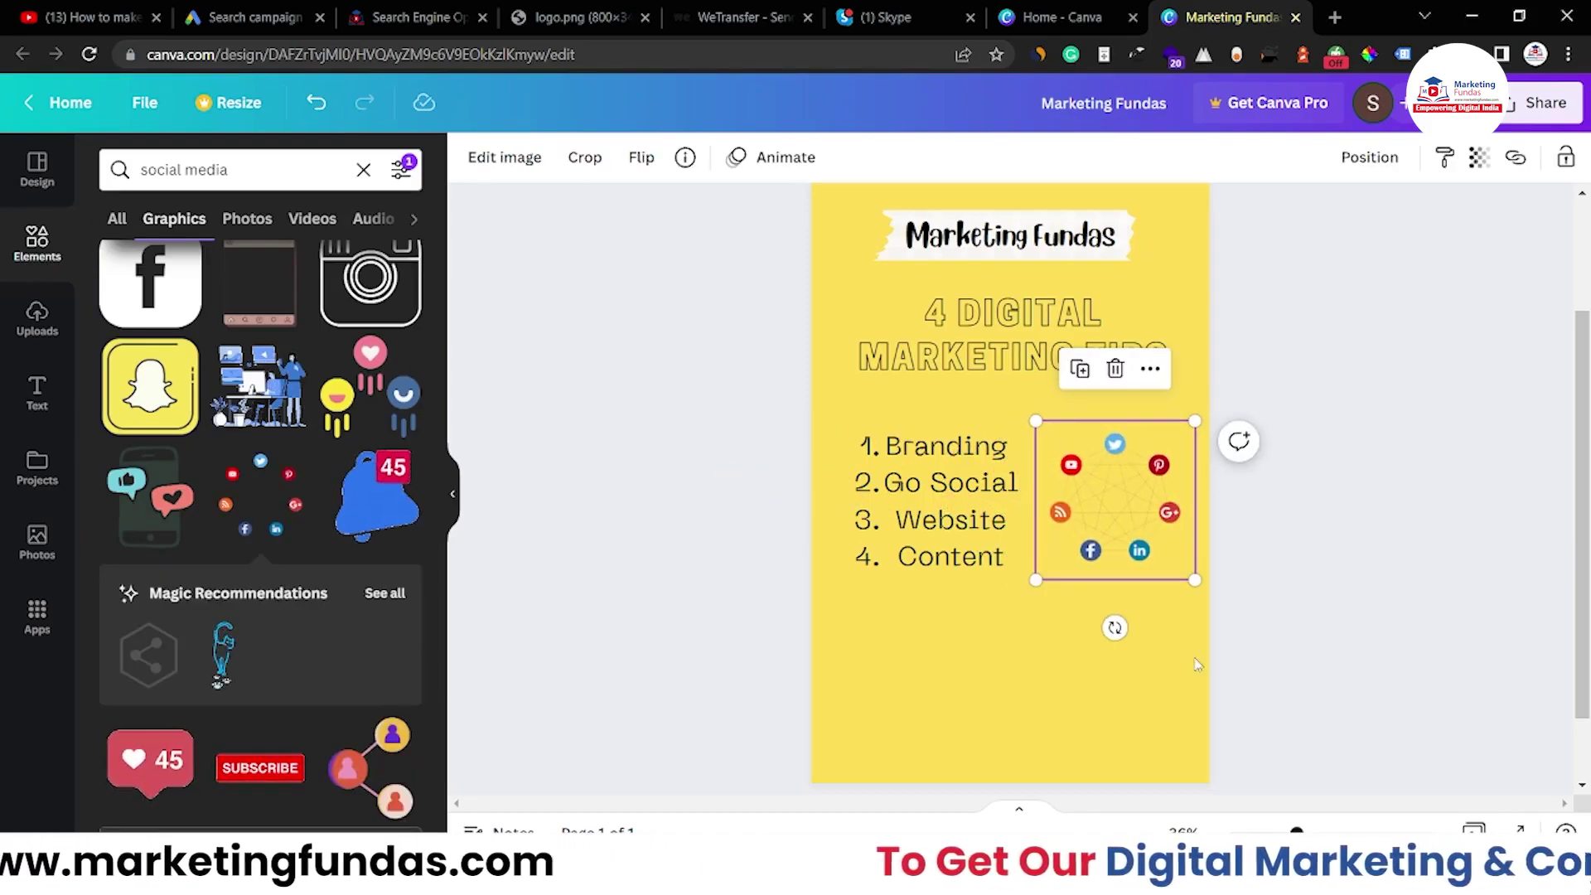
pyautogui.click(895, 672)
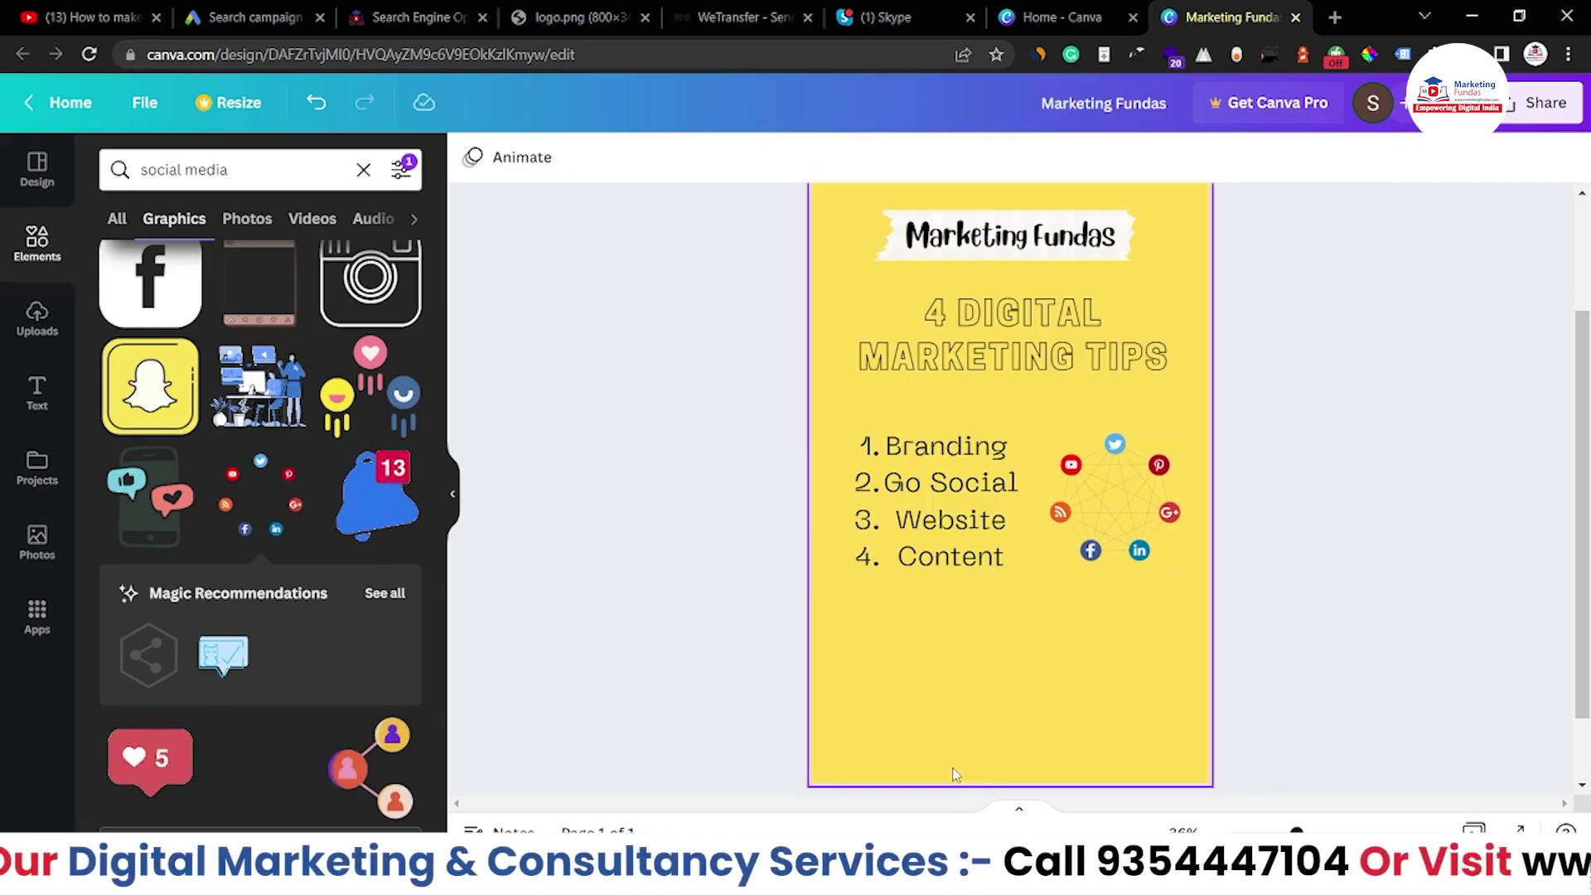
# Add the Digital marketing people-around-a-screen illustration, resized and moved below the list
pyautogui.tripleClick(235, 170)
pyautogui.press('BackSpace')
pyautogui.write('di')
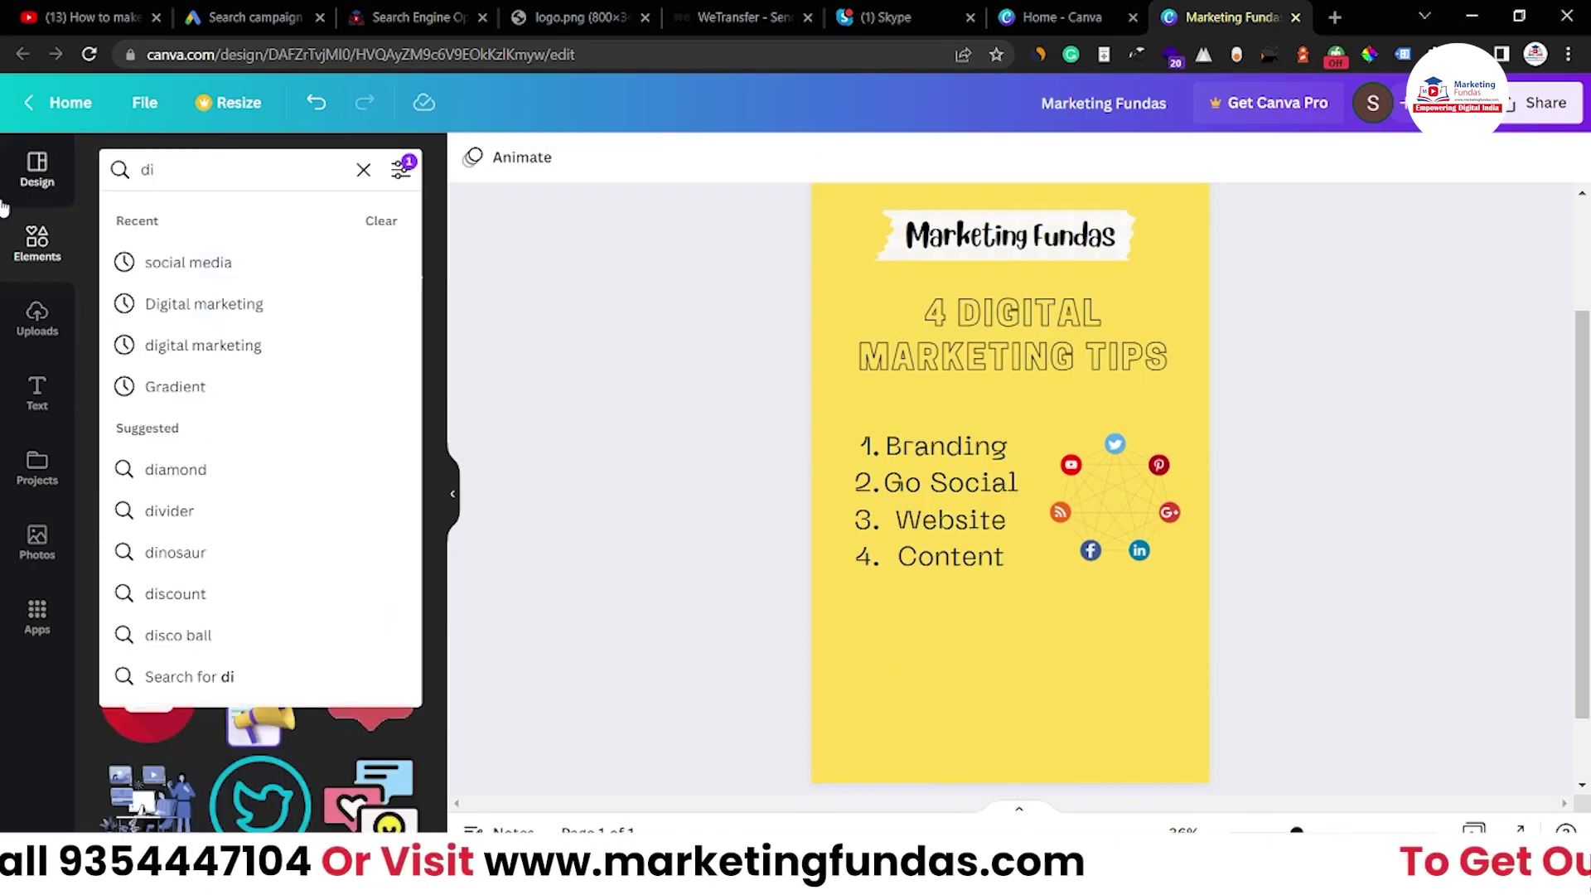
pyautogui.click(204, 303)
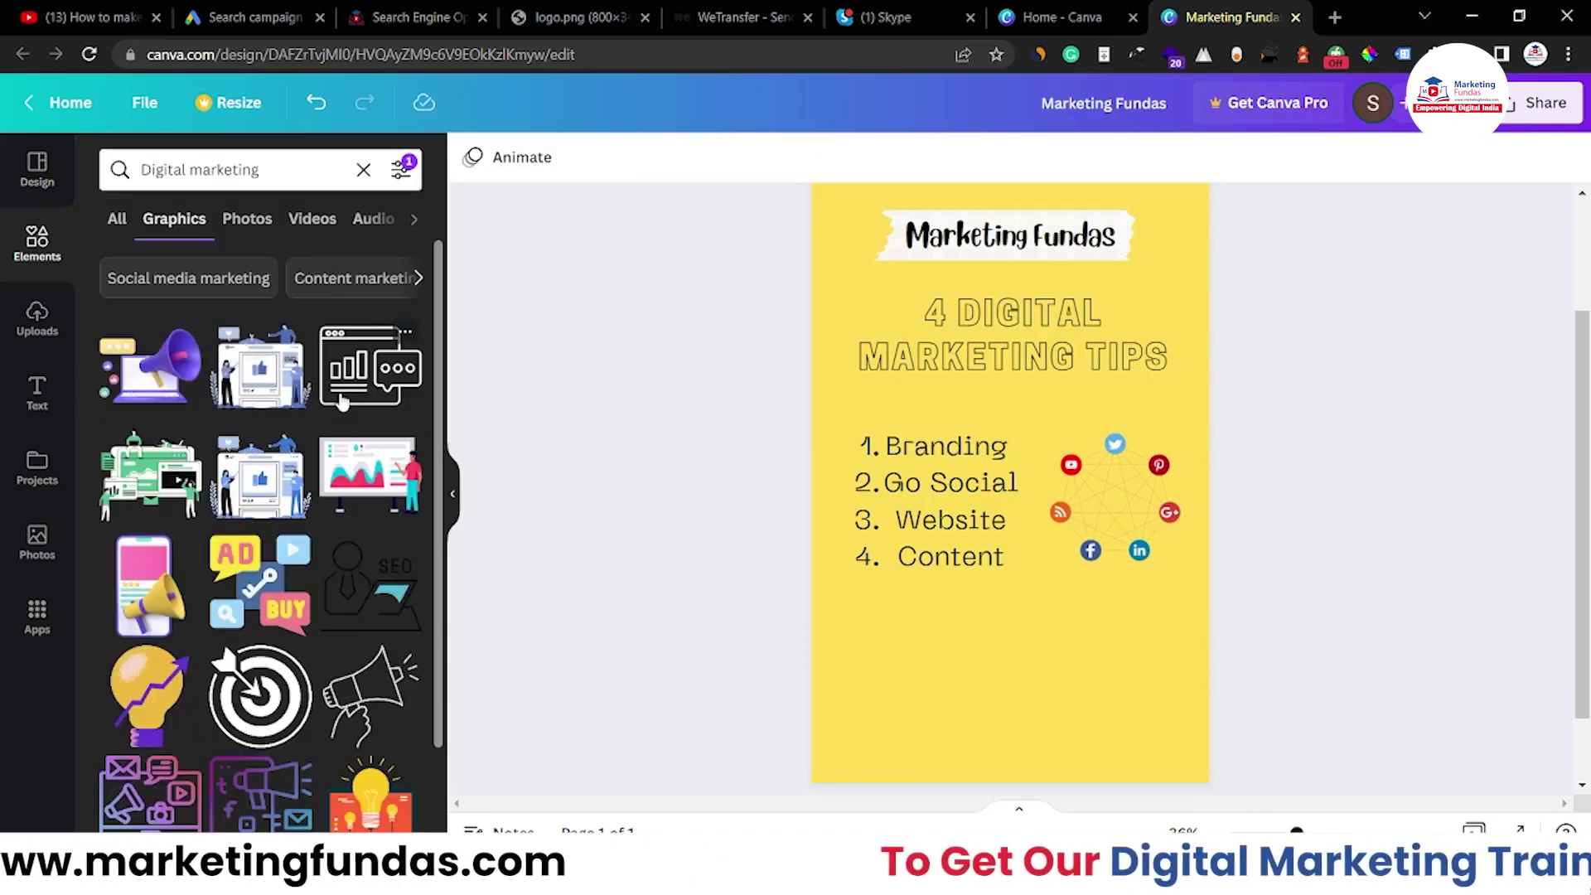
pyautogui.click(249, 507)
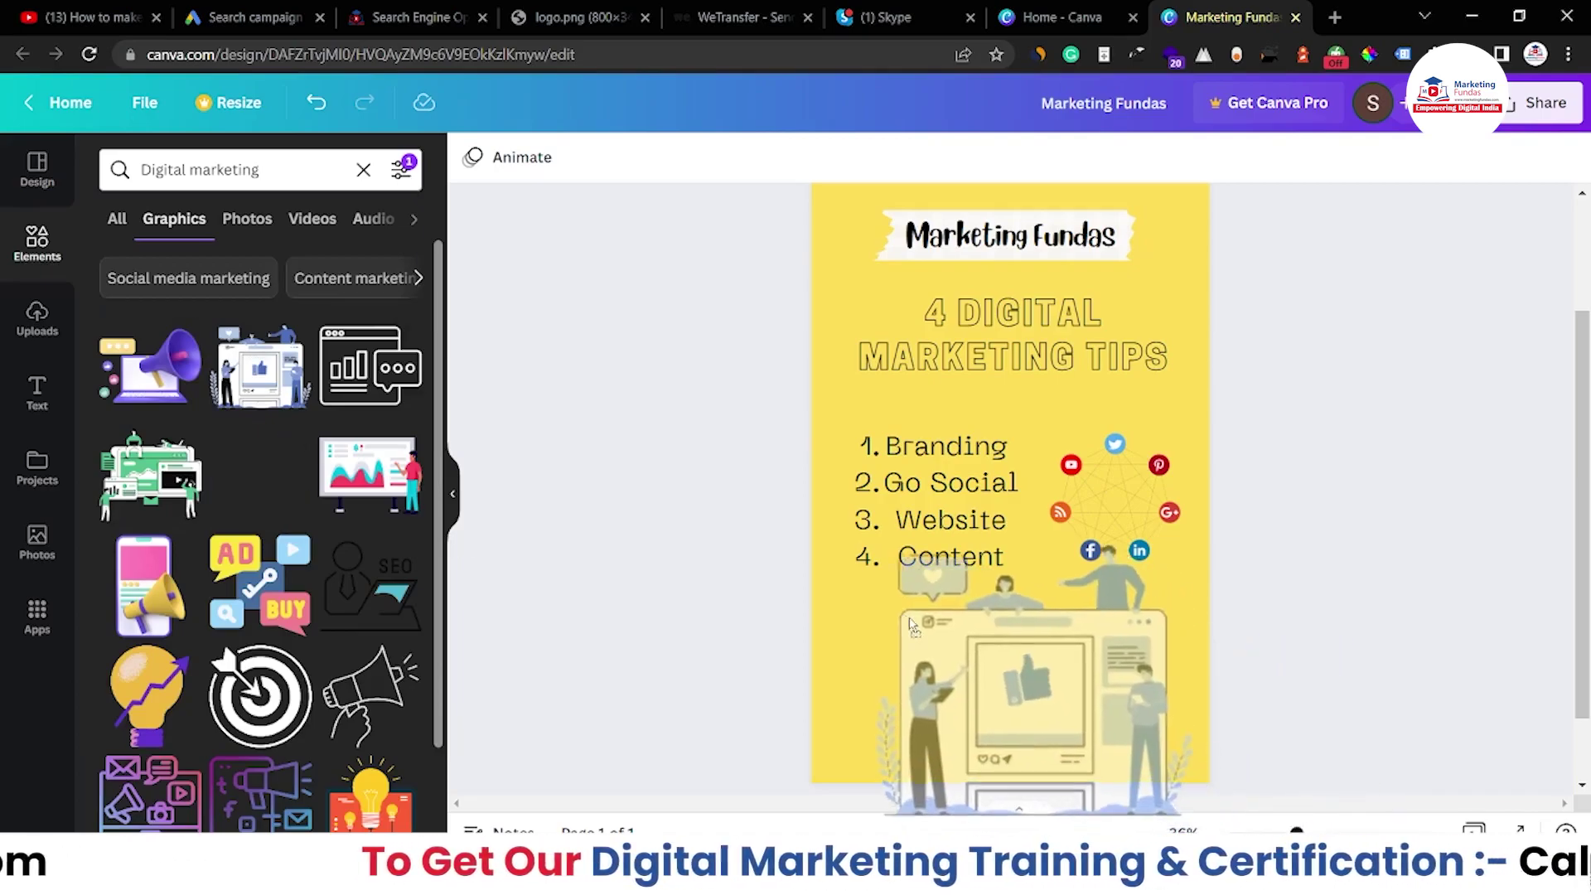
pyautogui.moveTo(875, 537); pyautogui.dragTo(969, 620)
pyautogui.moveTo(1009, 680); pyautogui.dragTo(936, 656)
# Zoom out to view the whole page and select the social-icons graphic
pyautogui.click(1278, 809)
pyautogui.moveTo(1297, 831); pyautogui.dragTo(1278, 831)
pyautogui.scroll(1, 1011, 485)
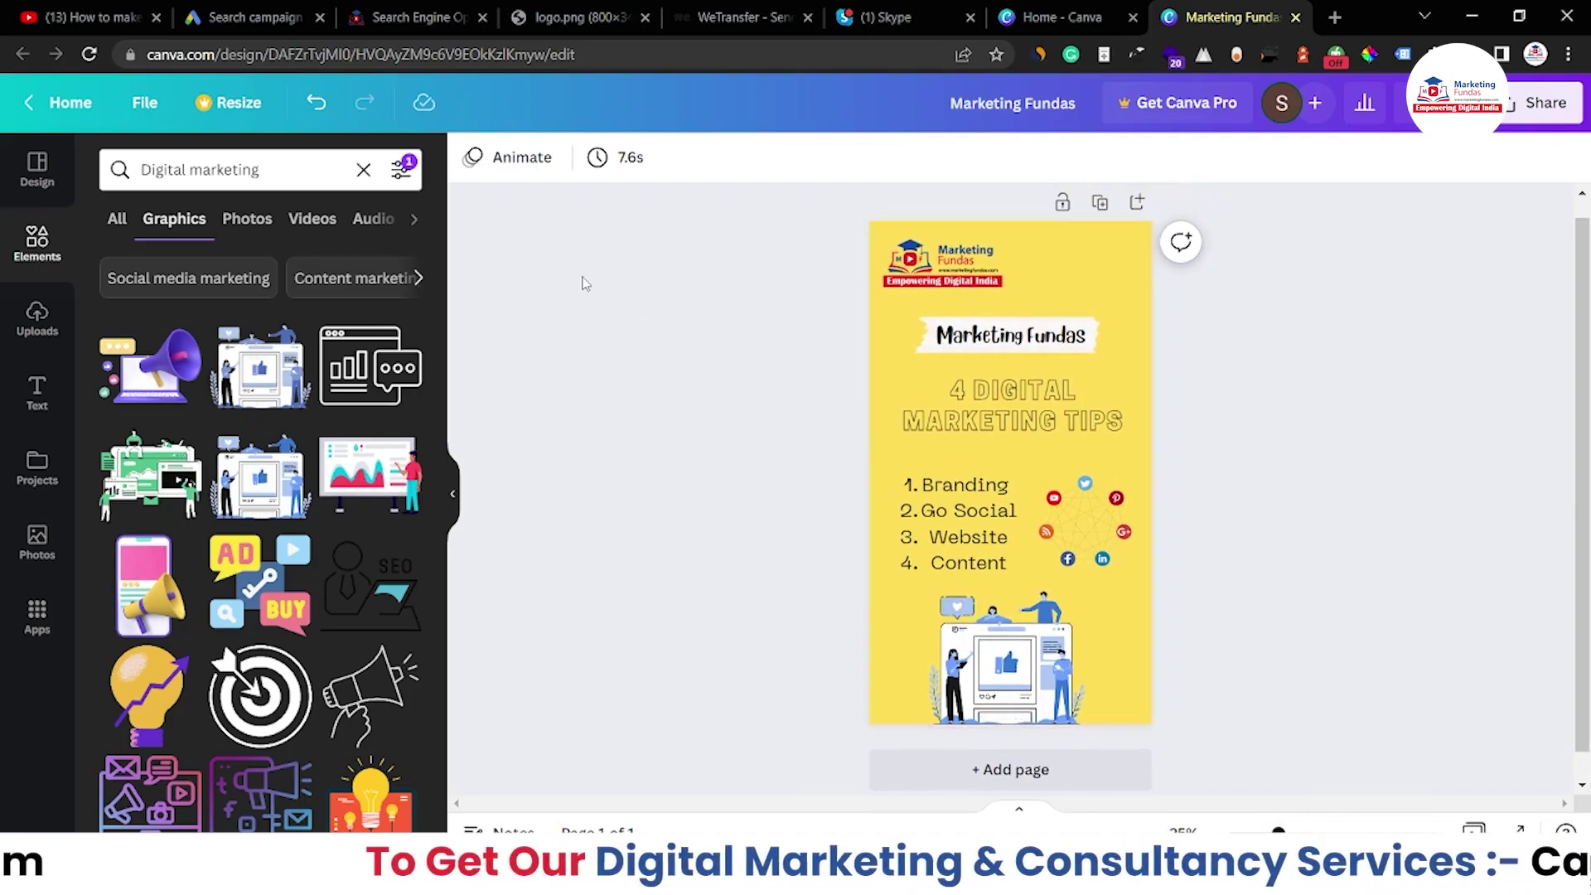
pyautogui.click(1085, 532)
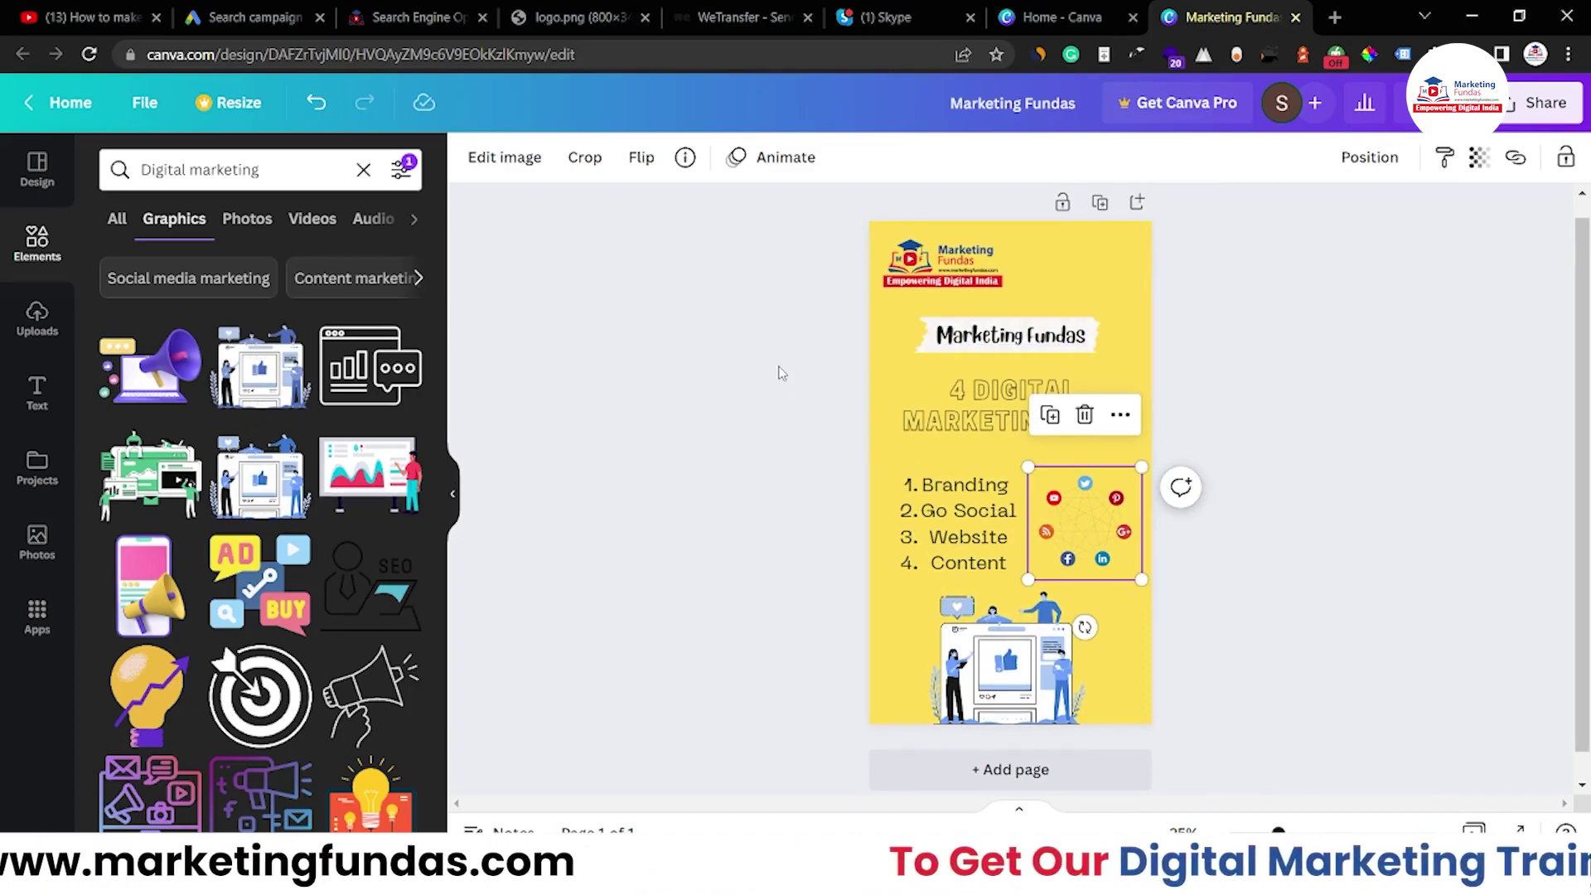
# Give the social-icons graphic a Pop animation that plays on enter, then select the page
pyautogui.click(784, 167)
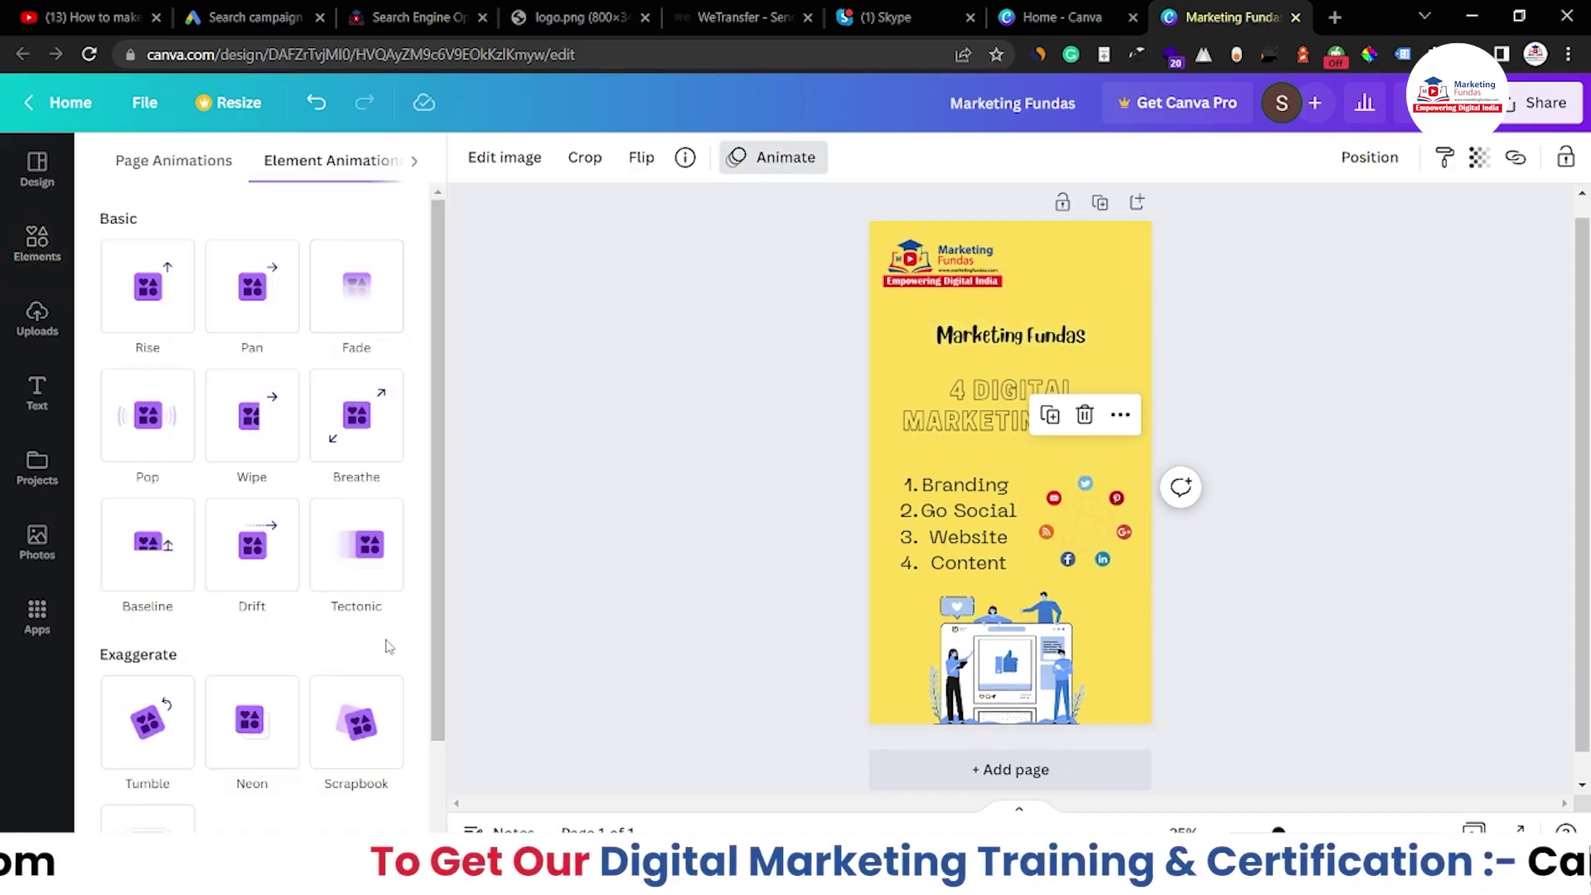
pyautogui.scroll(-2, 388, 646)
pyautogui.scroll(2, 387, 646)
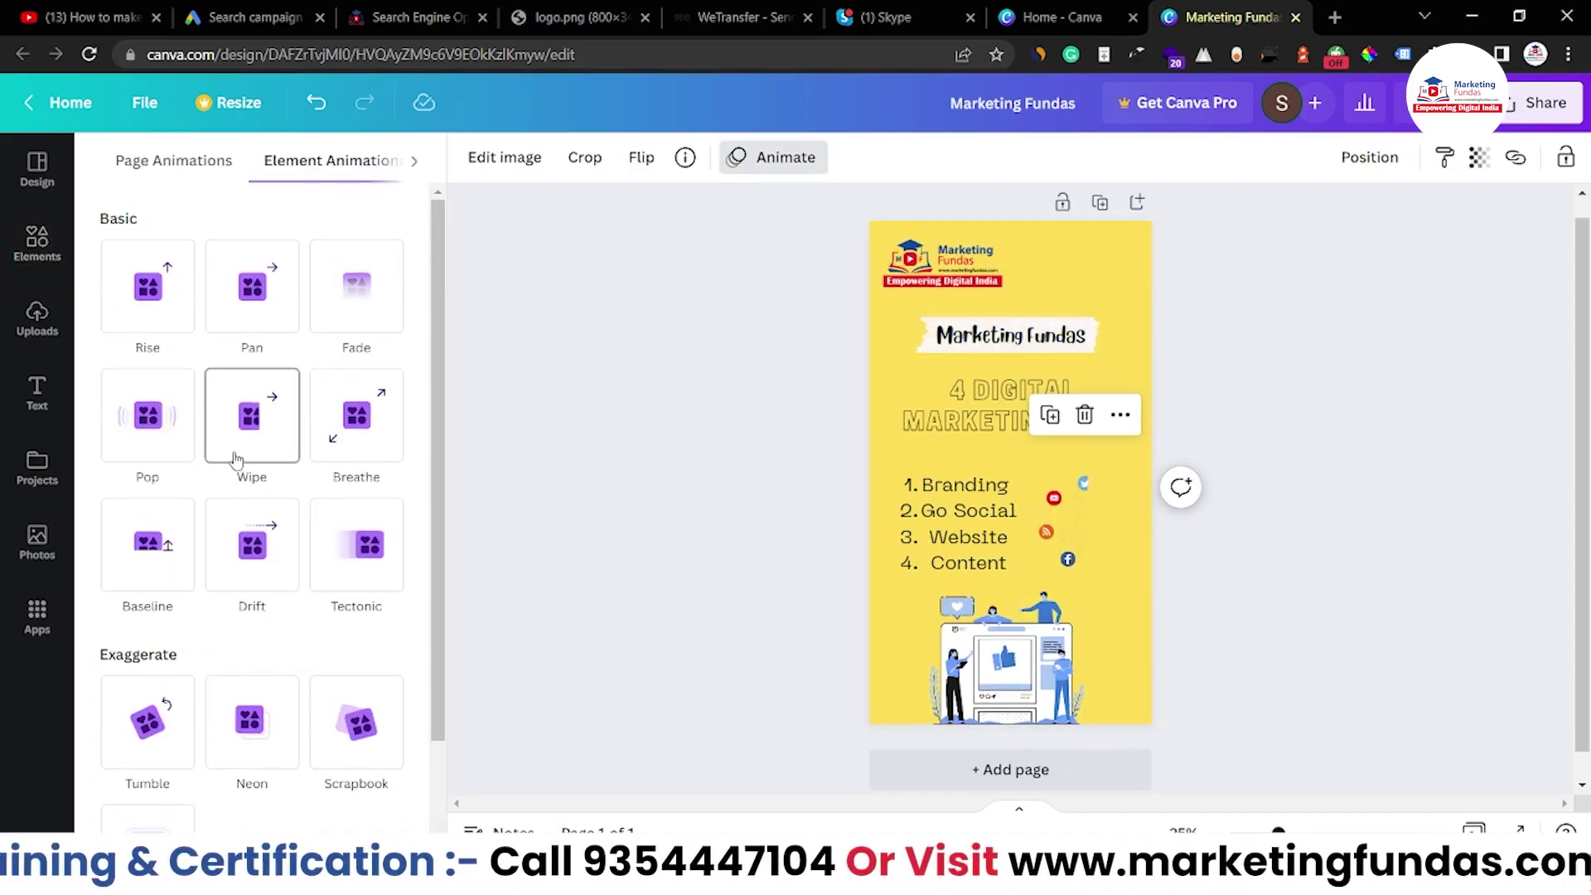
pyautogui.click(154, 438)
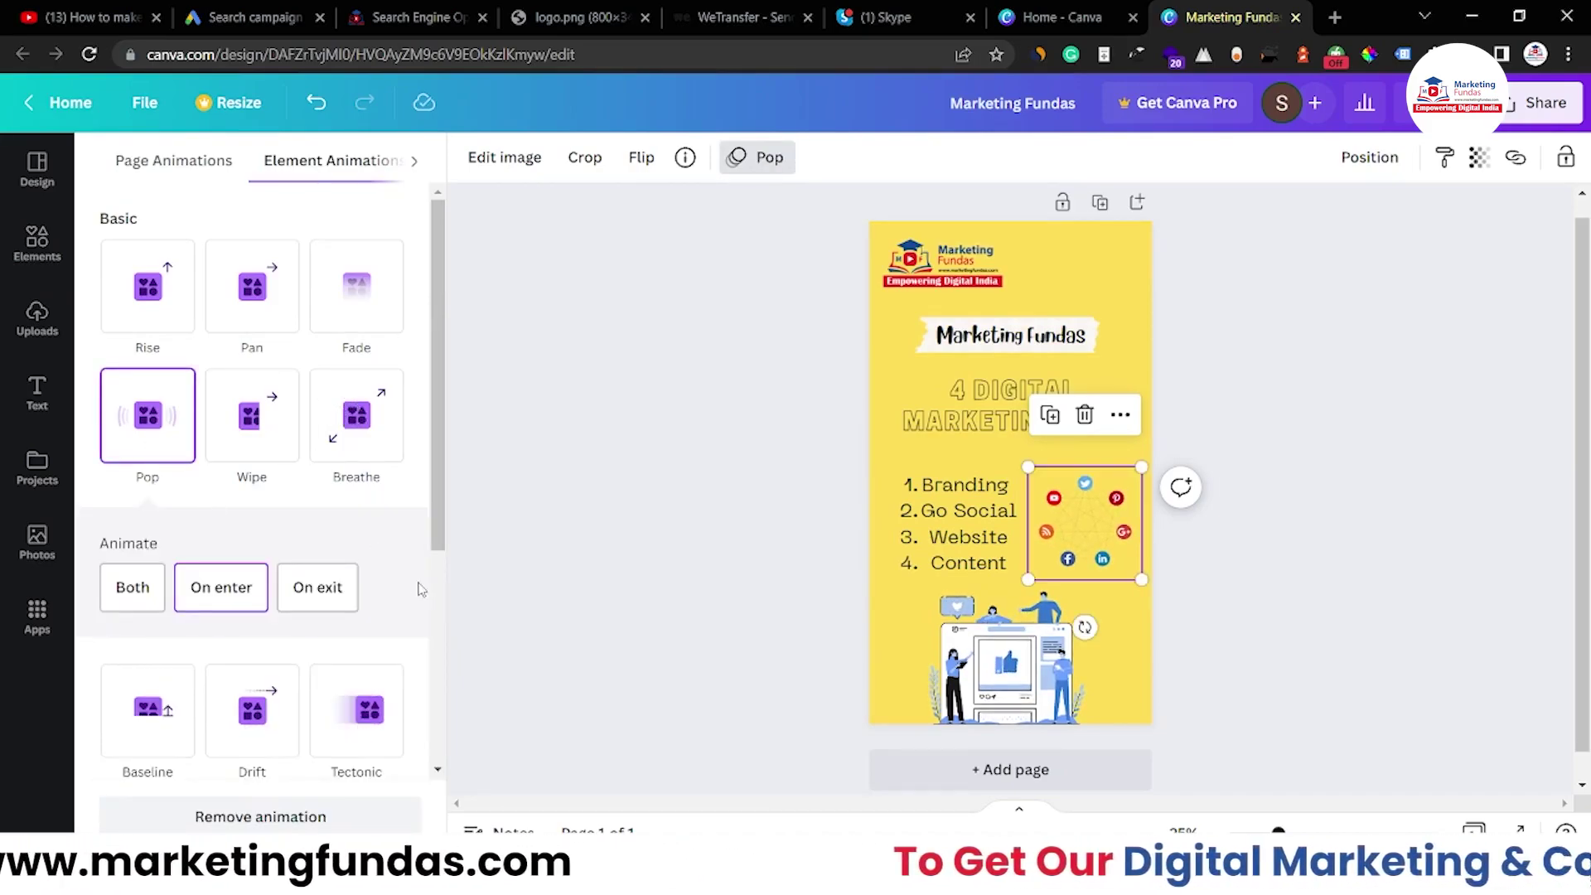
pyautogui.scroll(-2, 249, 497)
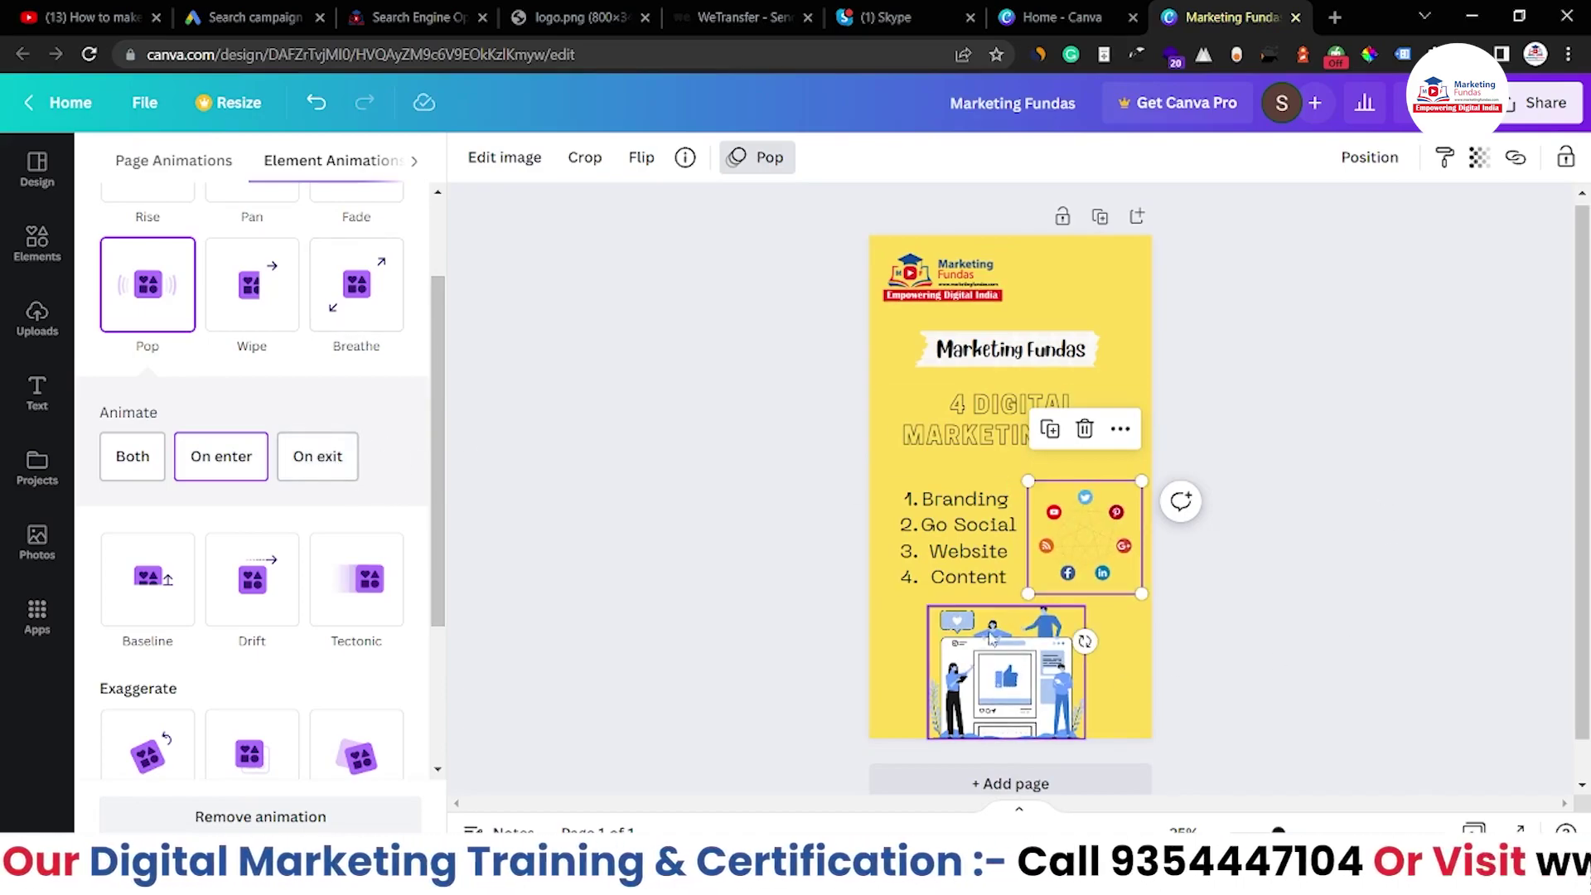
pyautogui.click(312, 456)
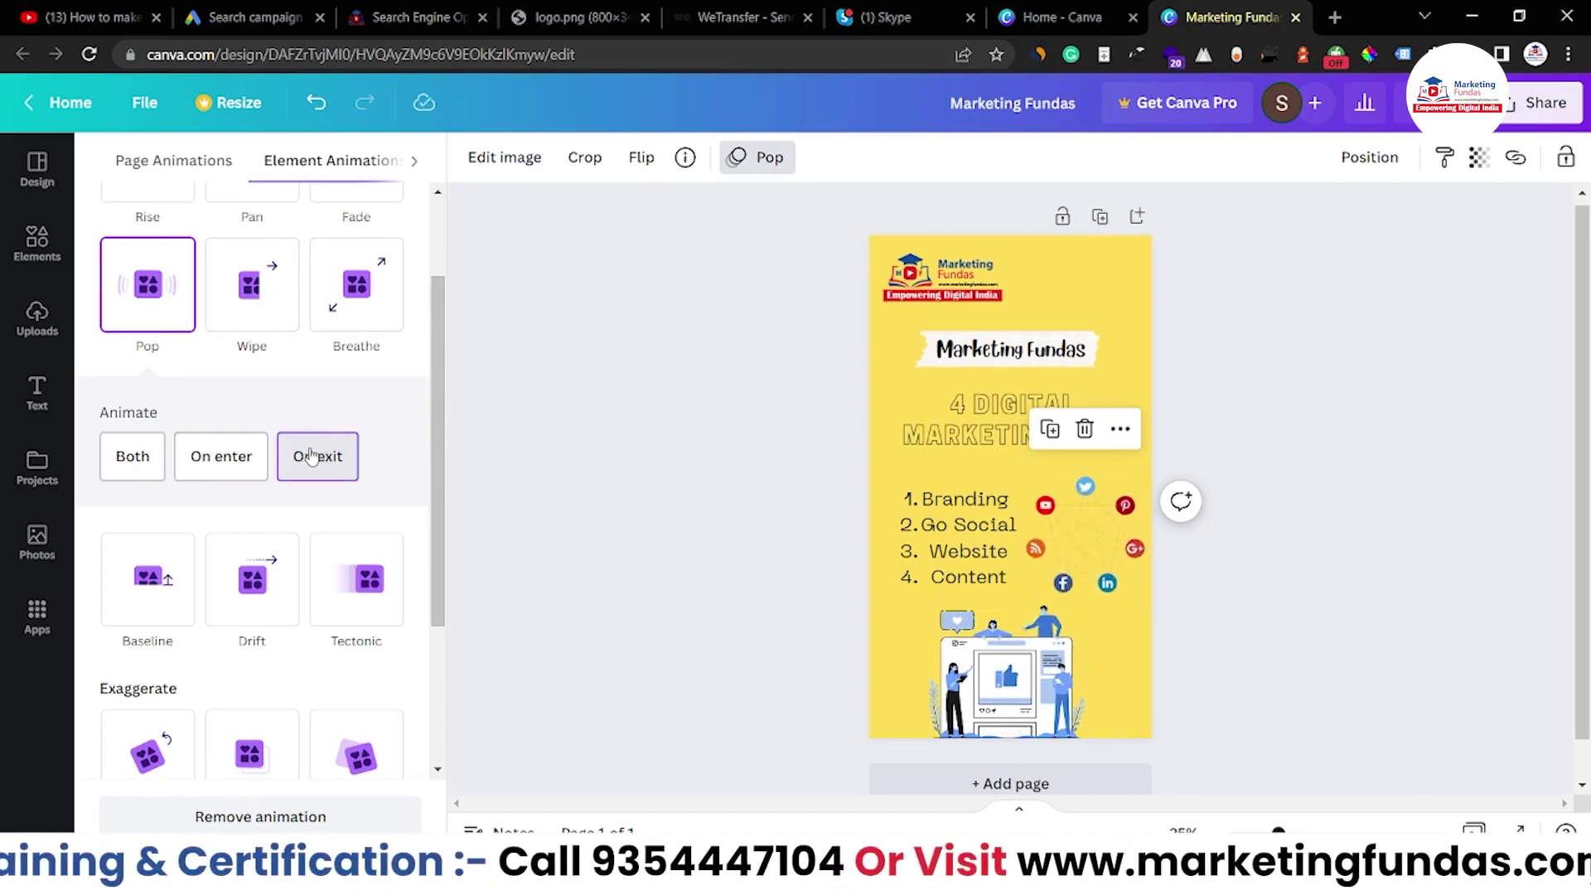
pyautogui.click(239, 479)
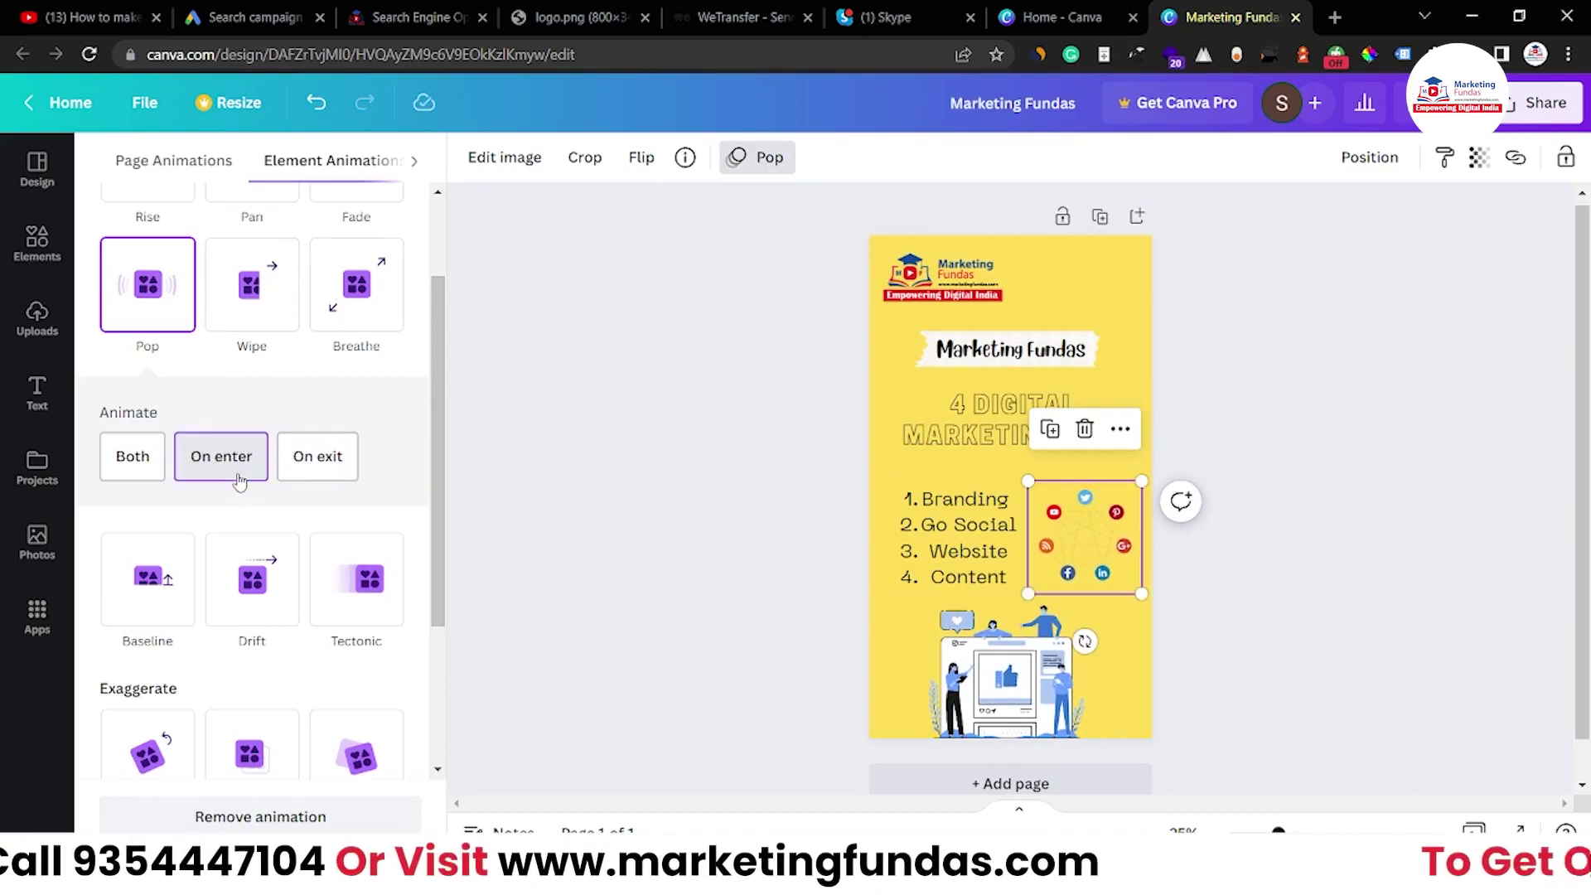
pyautogui.click(681, 472)
pyautogui.click(856, 344)
pyautogui.click(1129, 304)
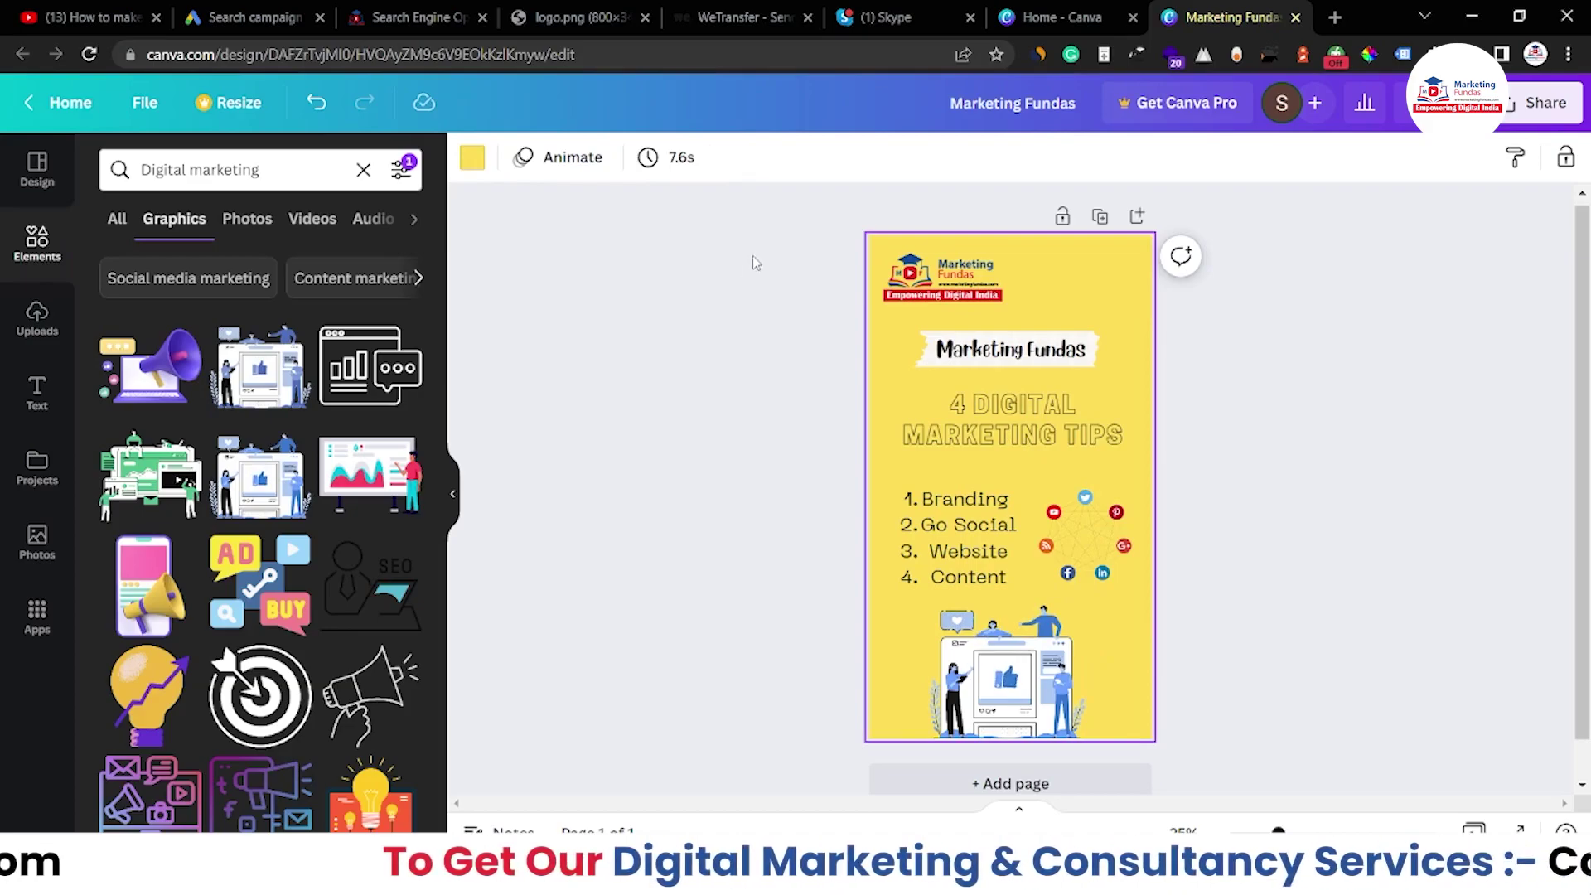
# Apply the Party page animation to the whole story page
pyautogui.click(594, 160)
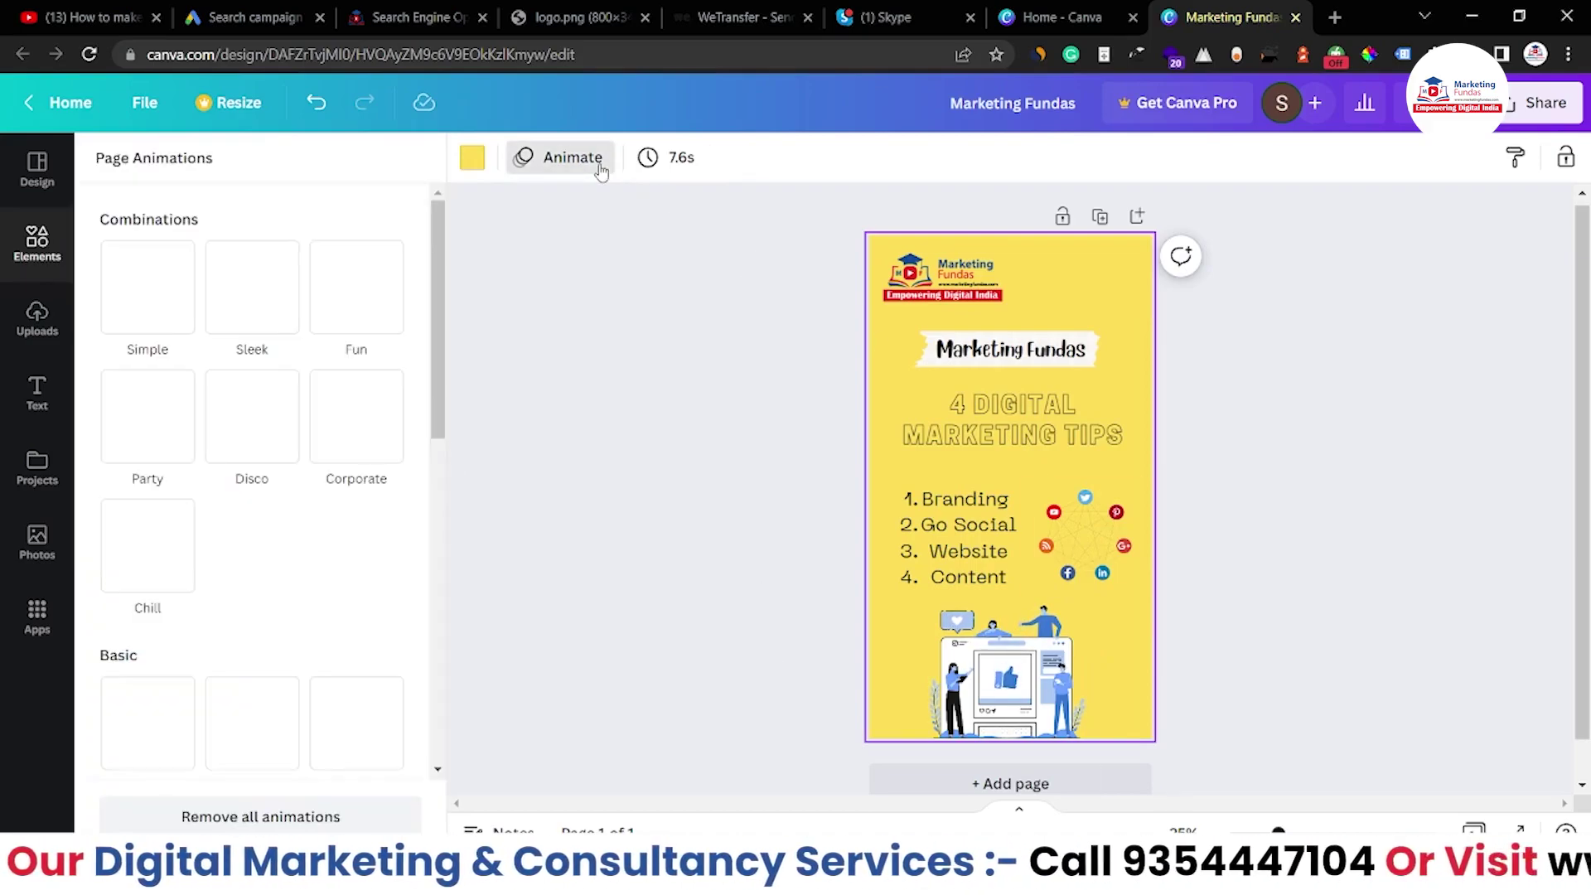
pyautogui.scroll(-5, 276, 525)
pyautogui.scroll(5, 280, 530)
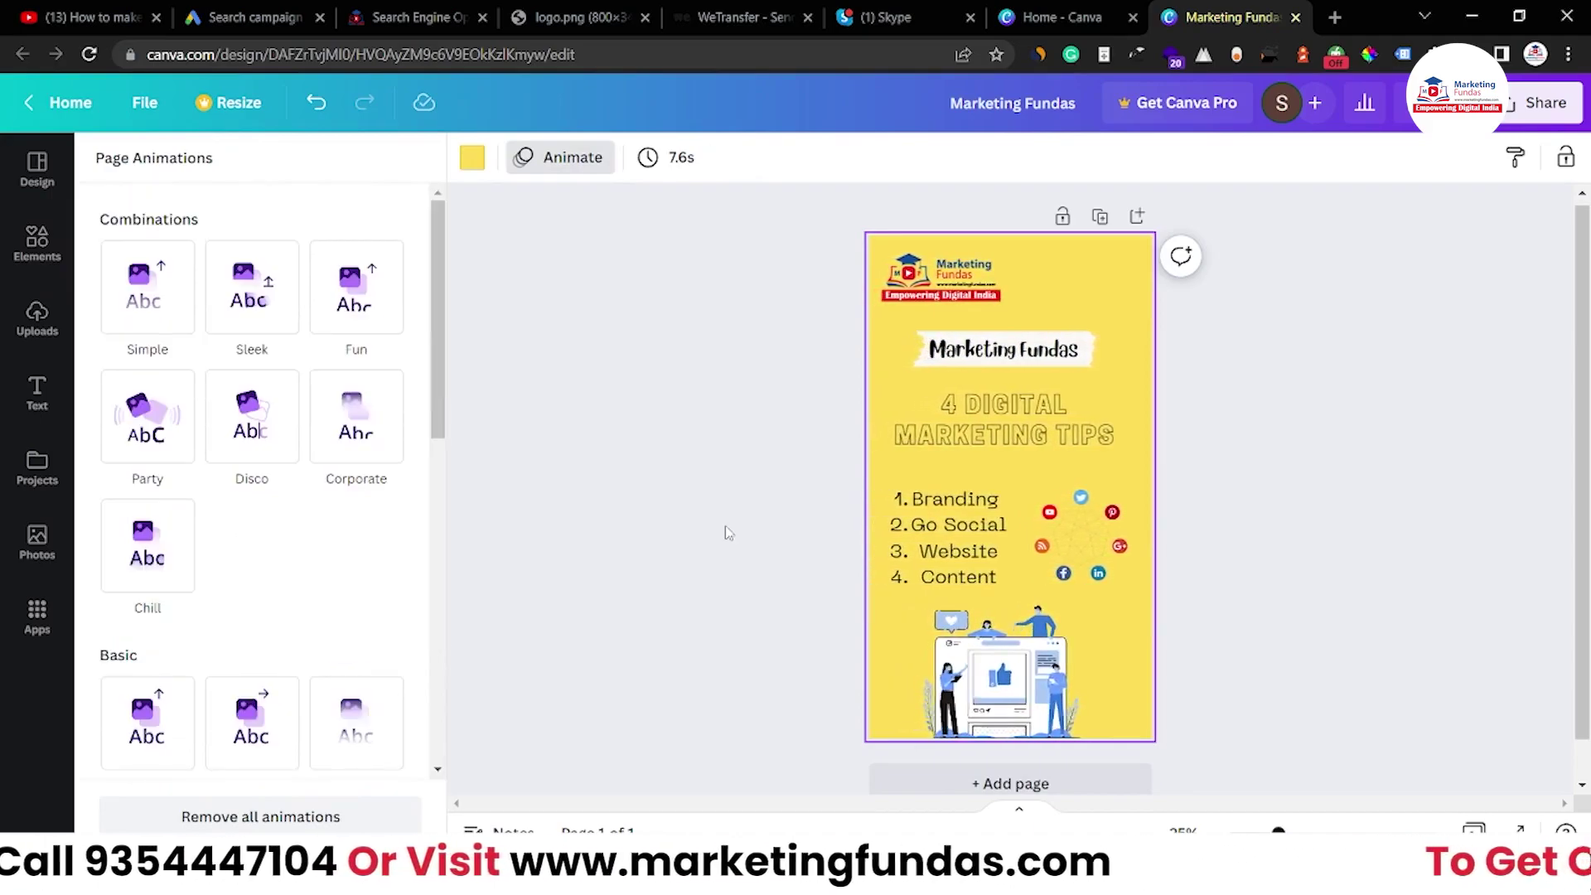
pyautogui.click(157, 411)
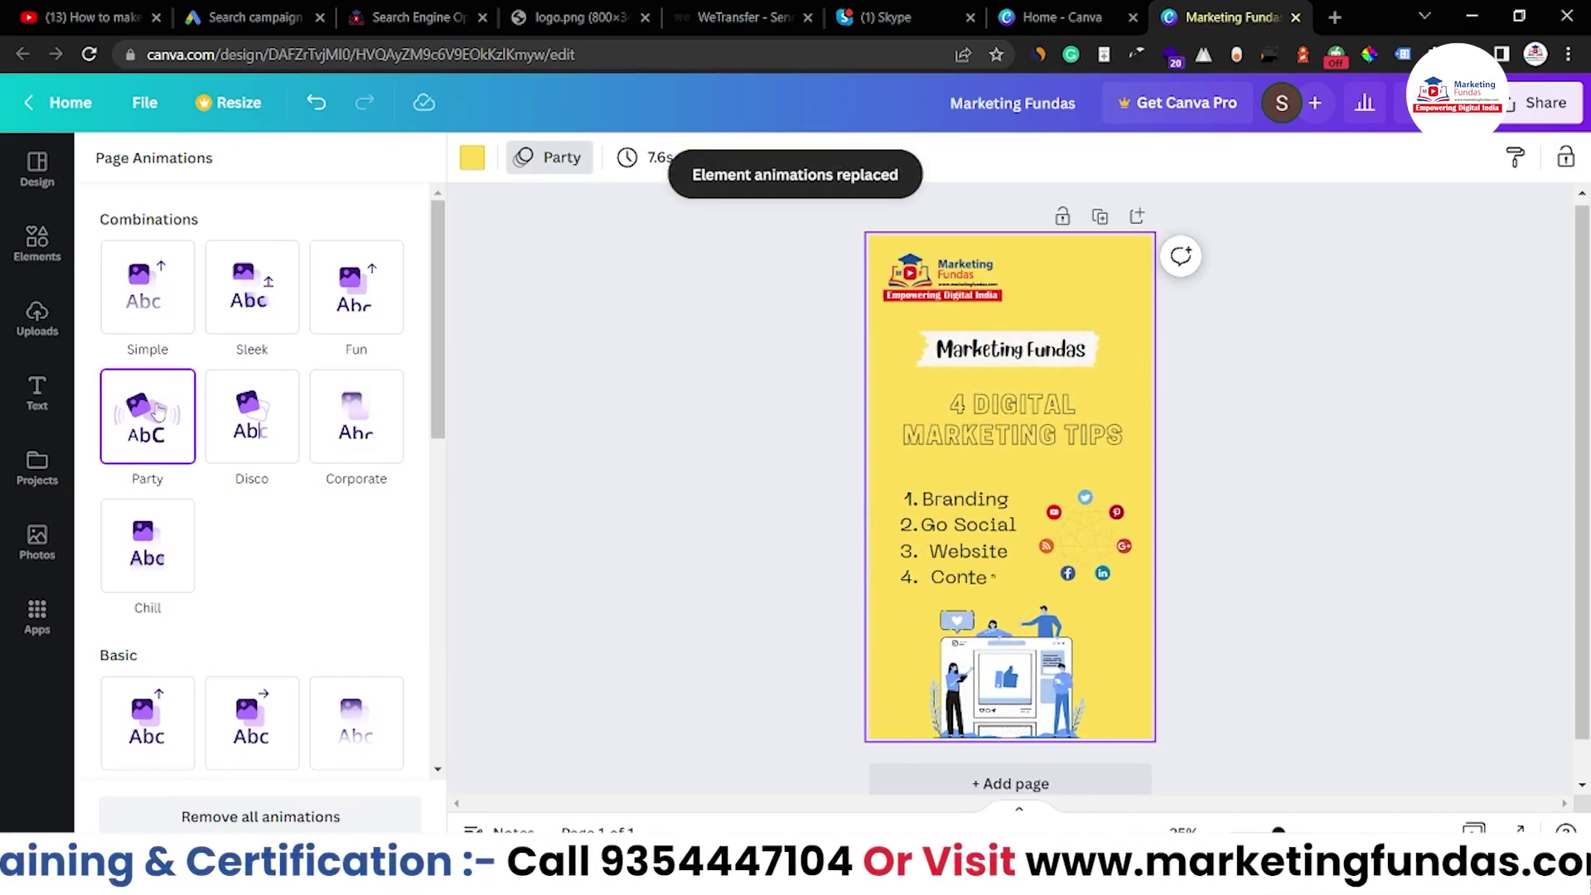
# Preview the animated 7.6-second story in full screen
pyautogui.scroll(-3, 227, 461)
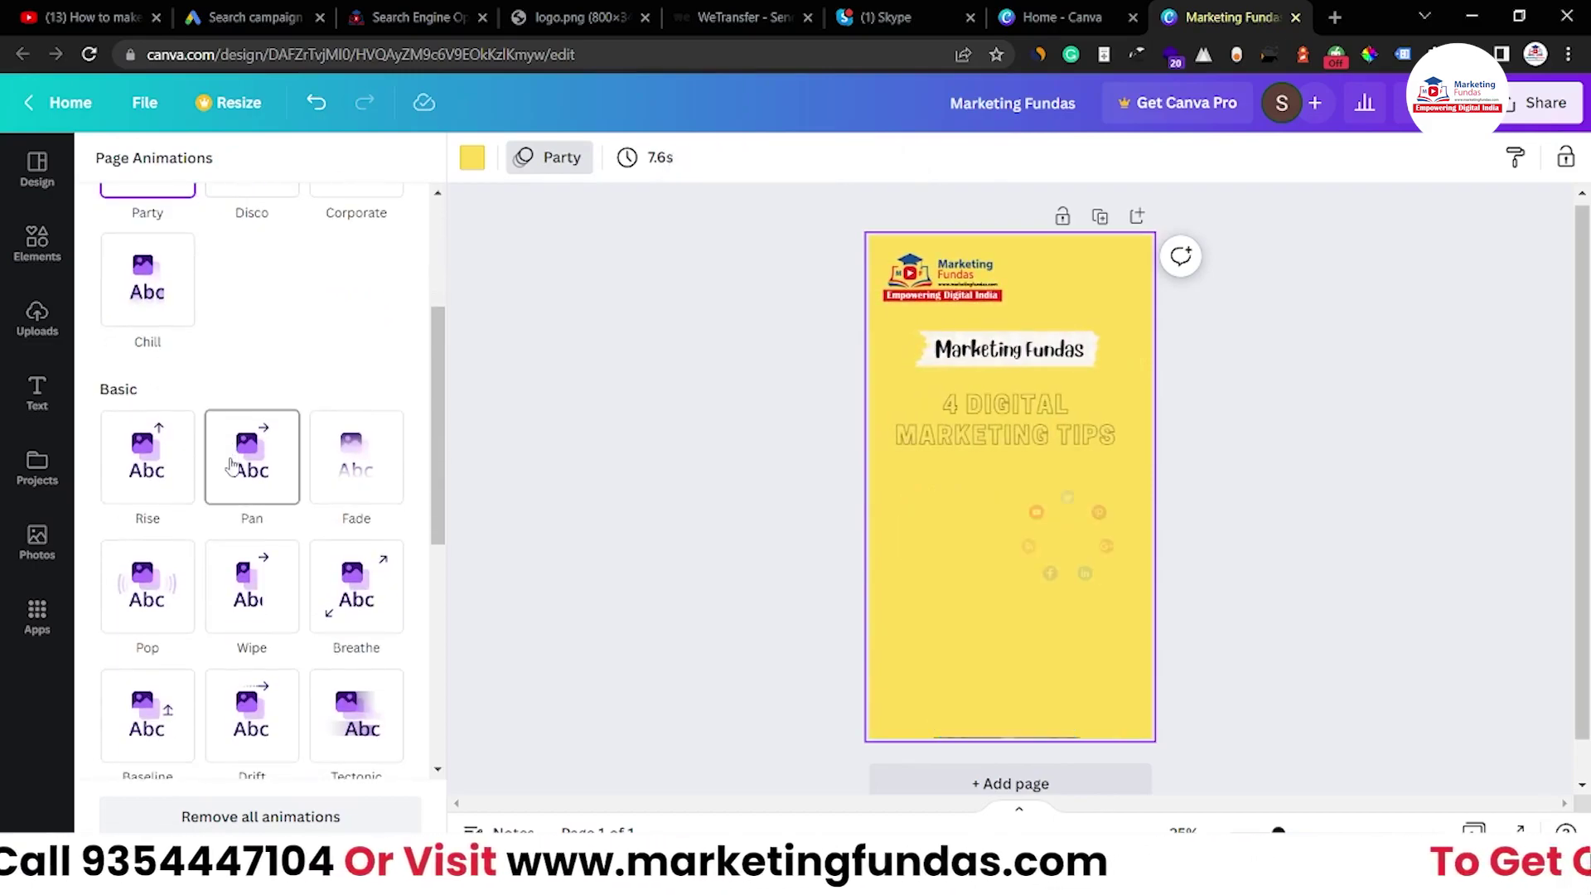
pyautogui.scroll(-4, 232, 464)
pyautogui.scroll(7, 232, 465)
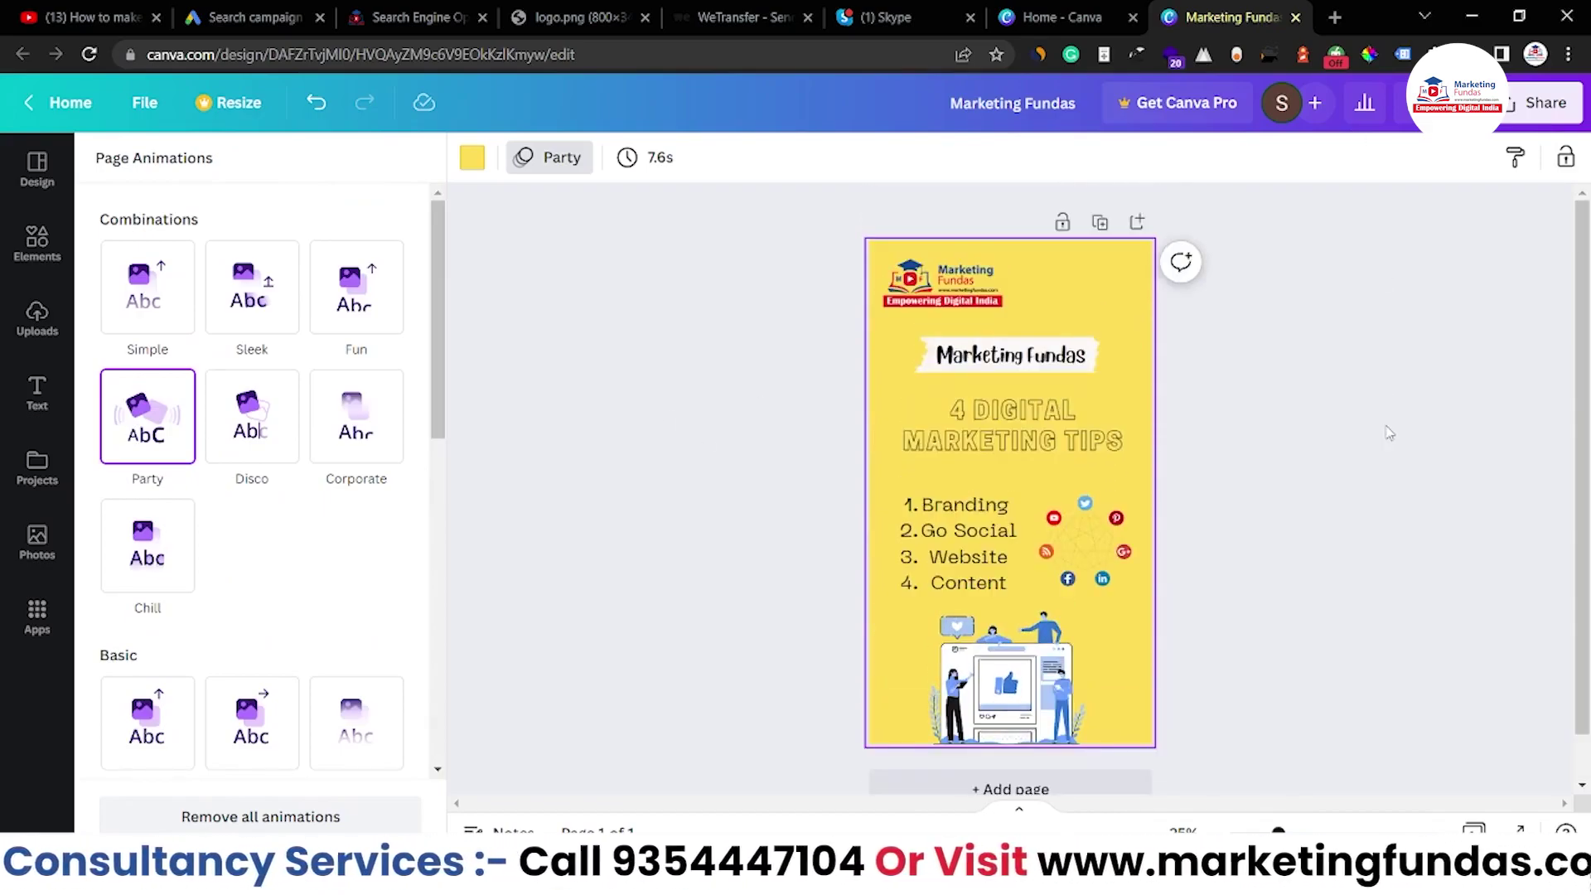
pyautogui.scroll(-1, 1301, 613)
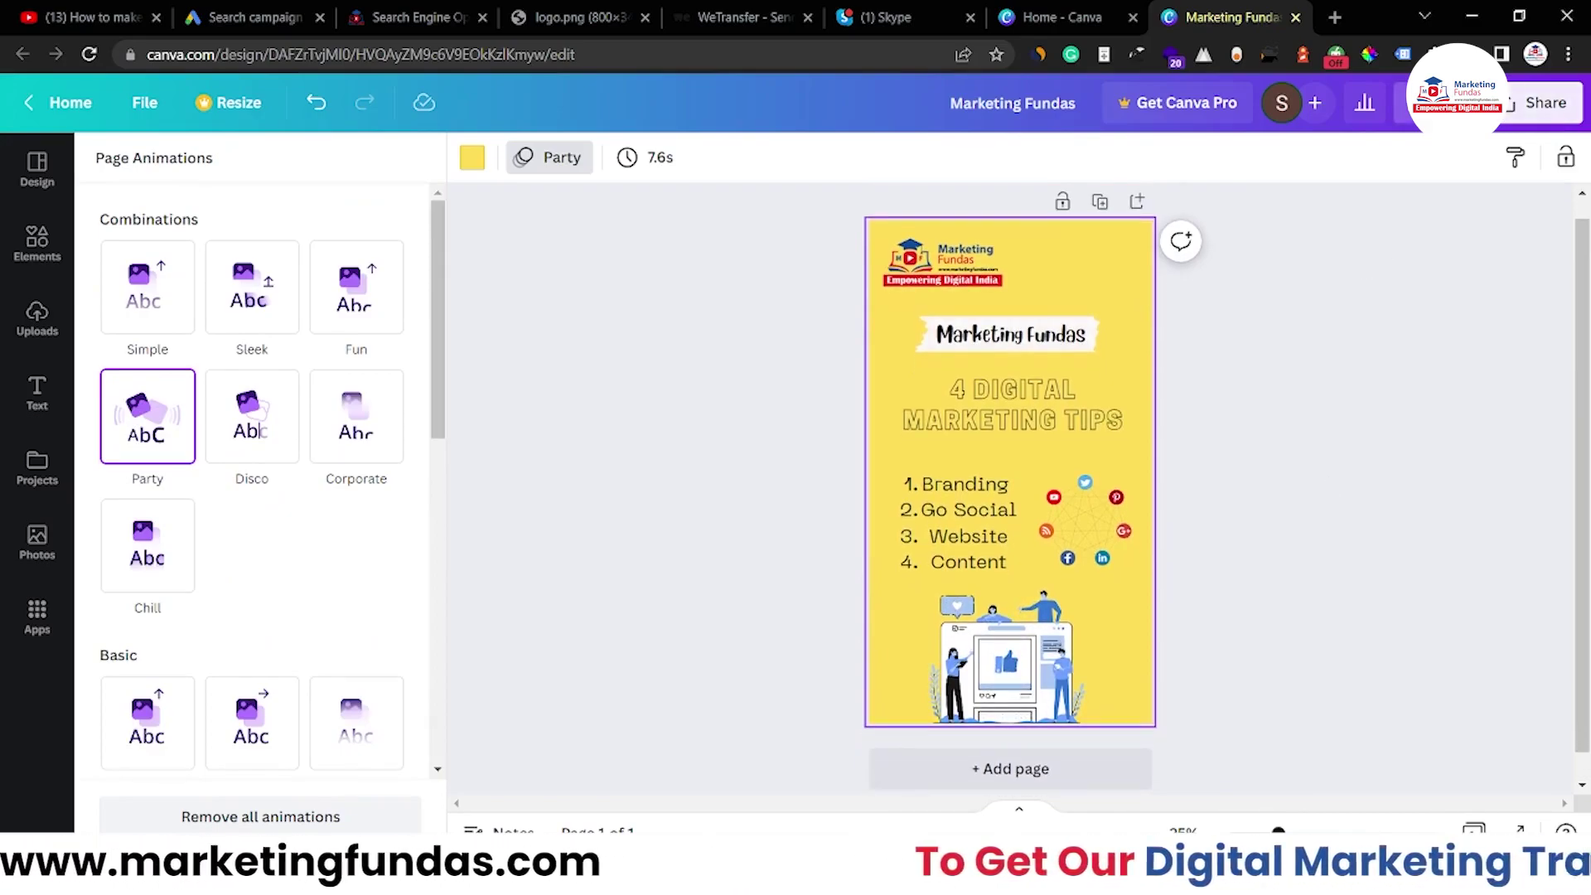
pyautogui.hotkey('ctrl', 'alt', 'p')
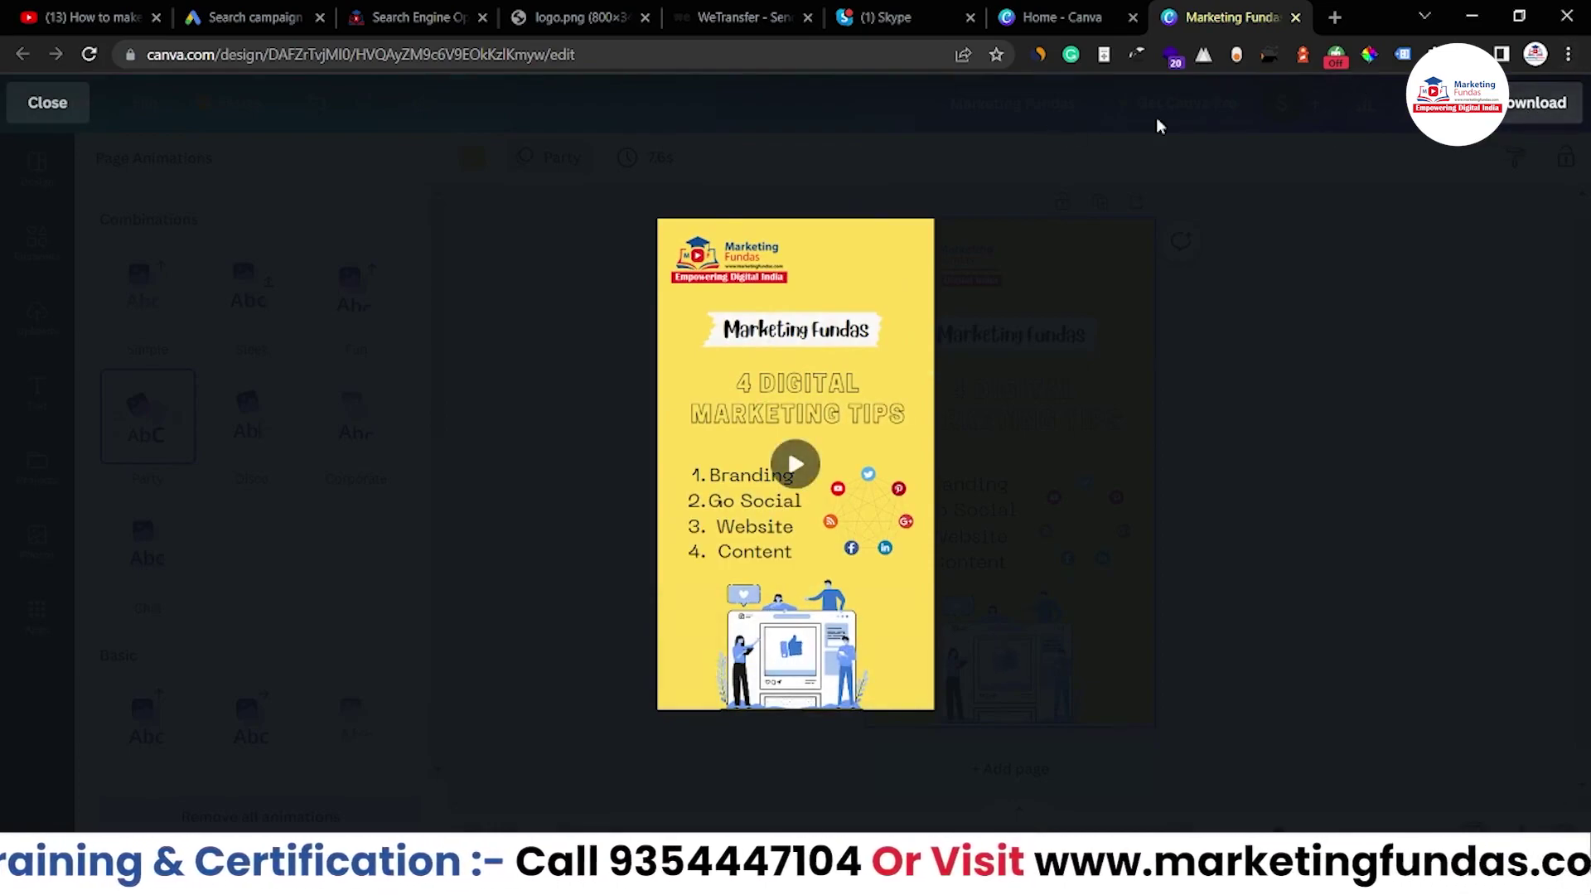
# Close the preview and switch the download file type from MP4 Video to PNG
pyautogui.click(47, 102)
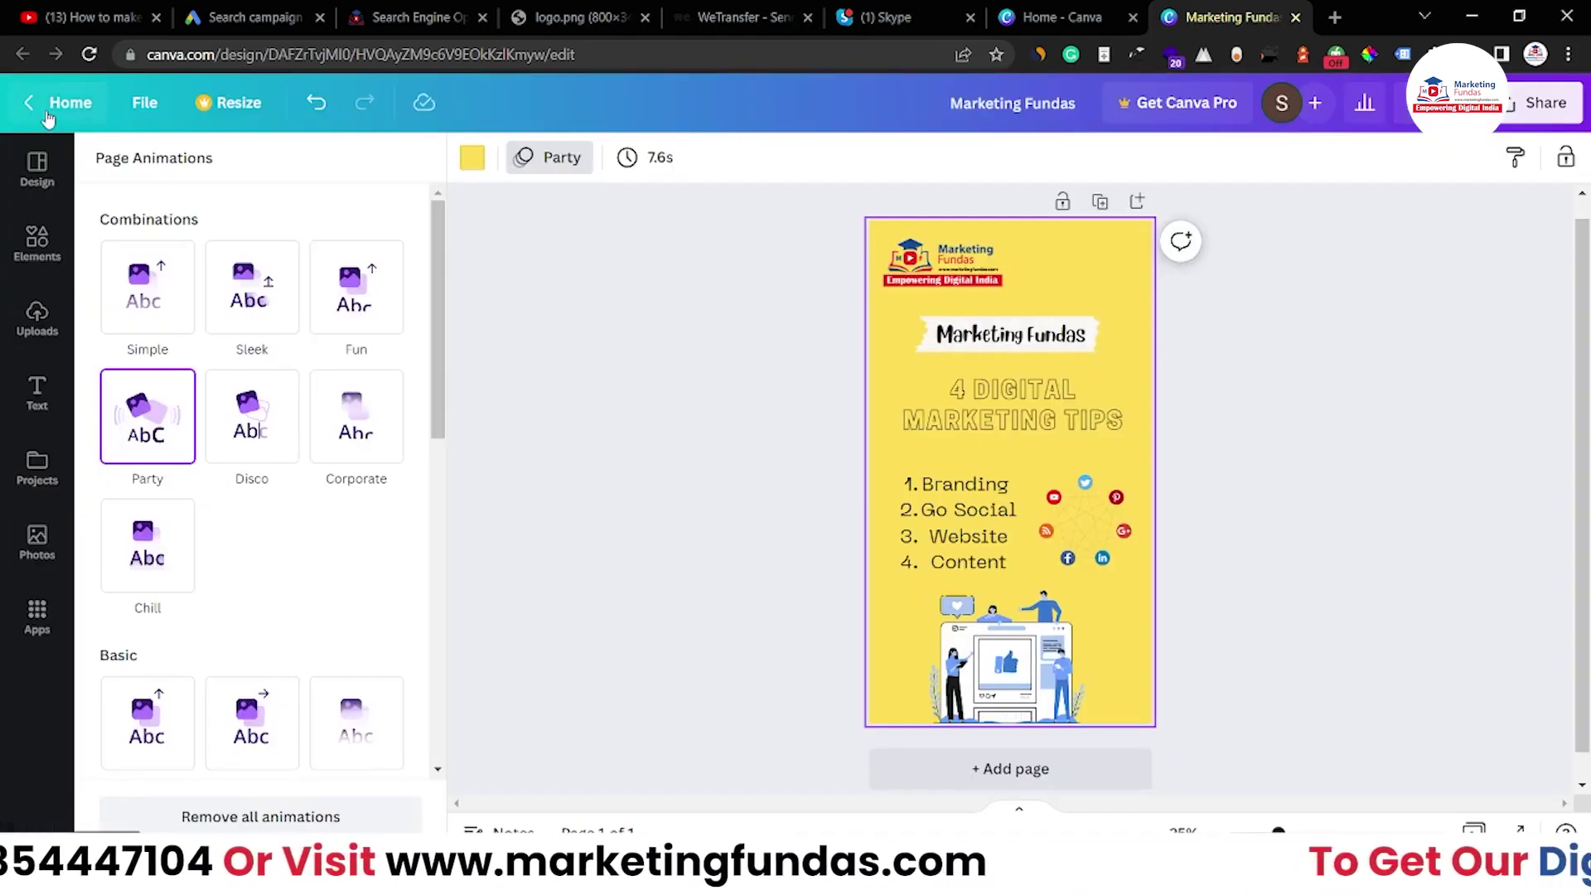
pyautogui.click(1507, 114)
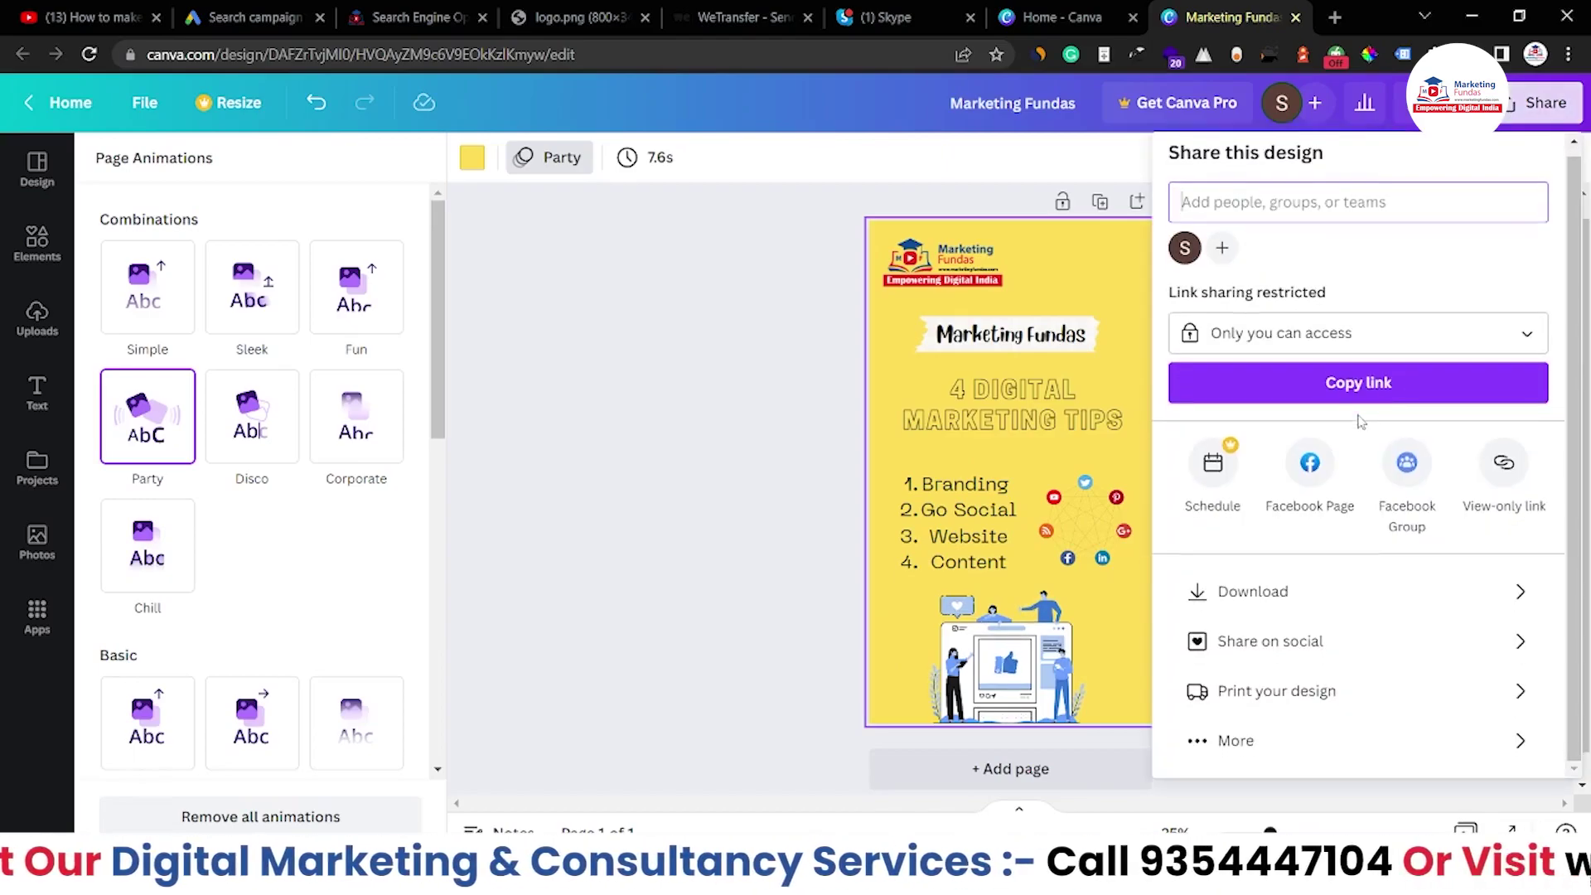
pyautogui.click(1280, 592)
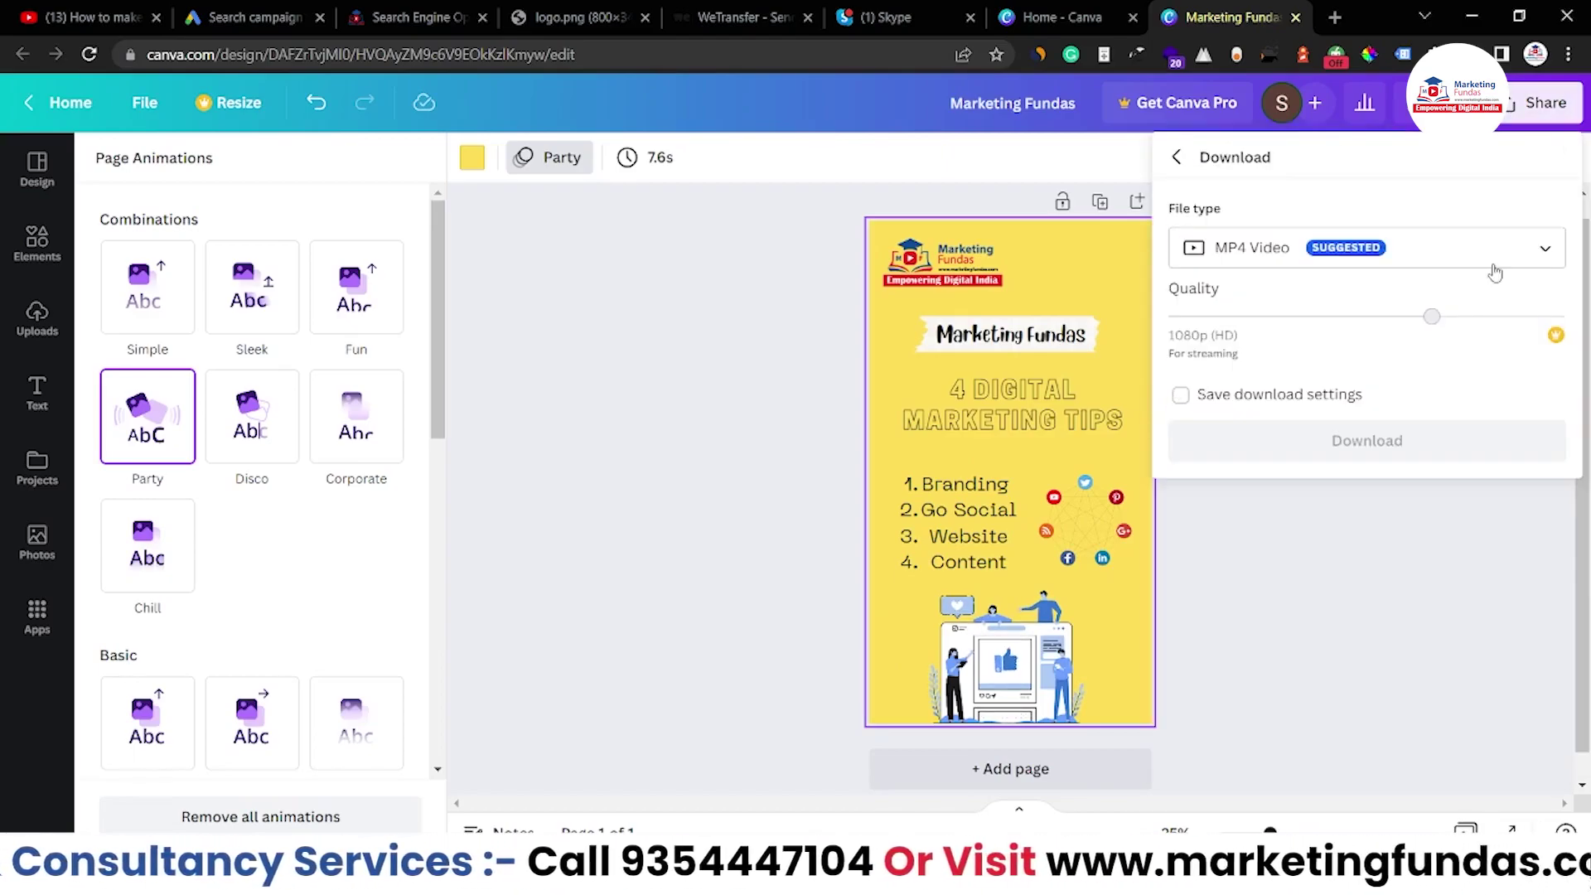
pyautogui.click(1501, 258)
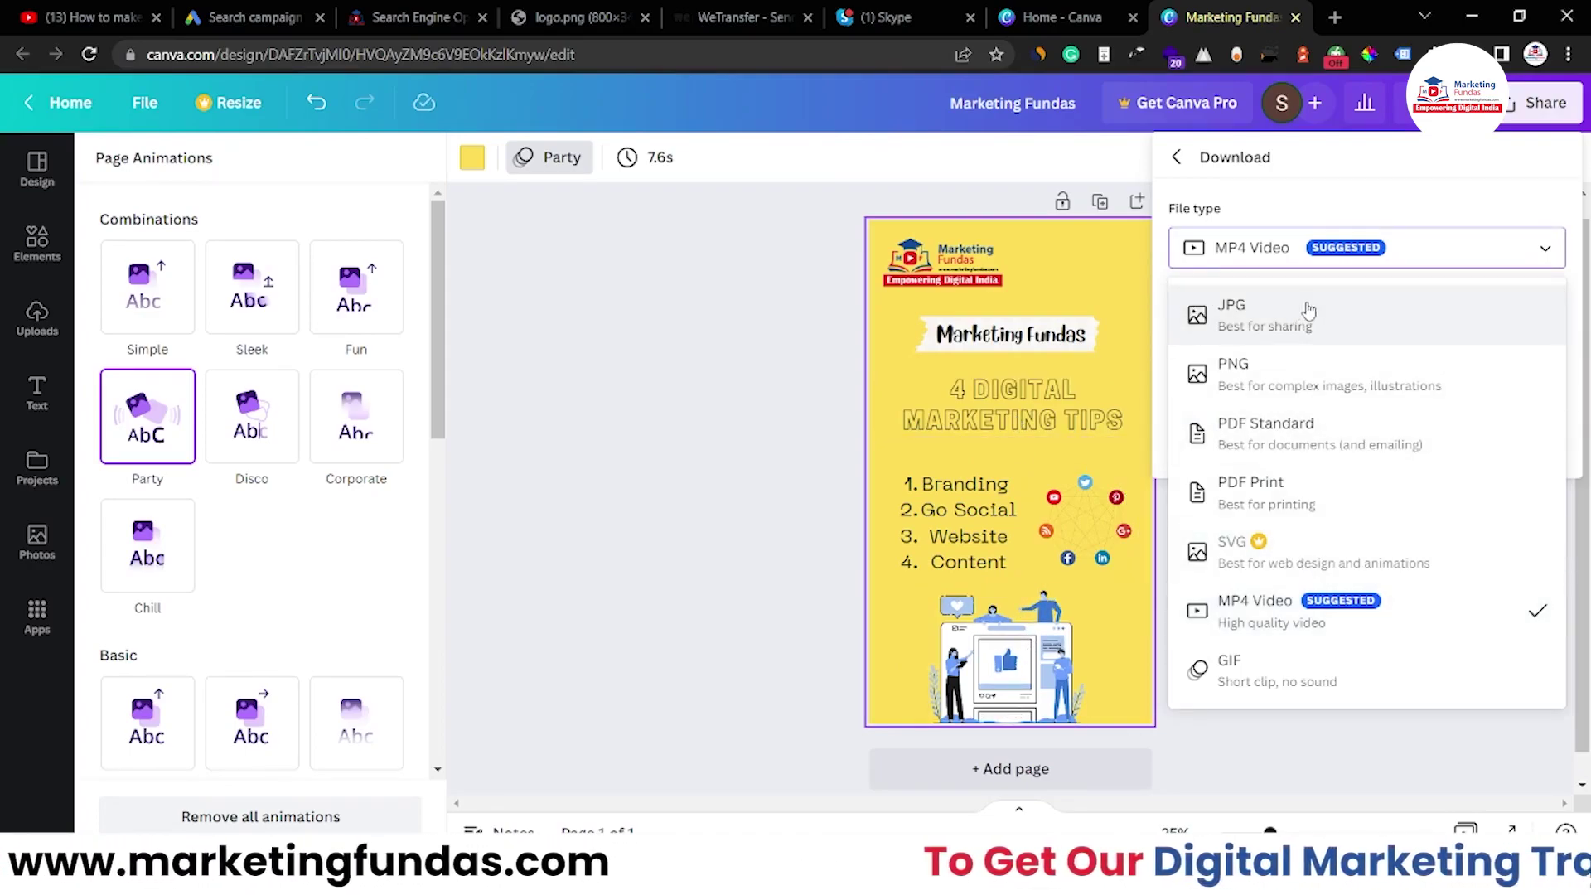
pyautogui.click(1259, 387)
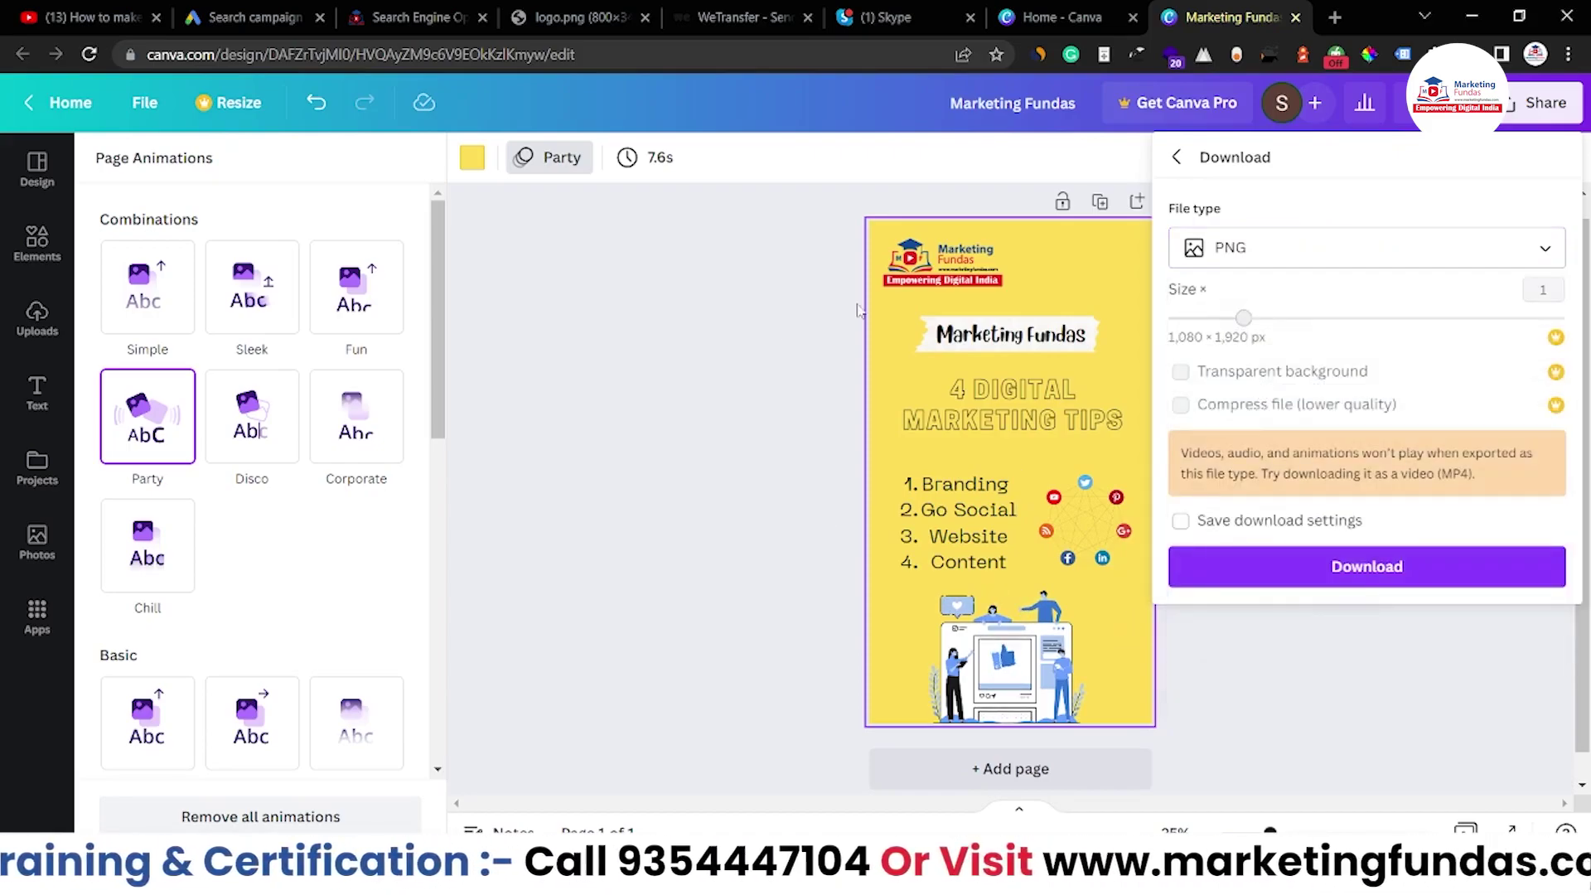
pyautogui.click(1402, 258)
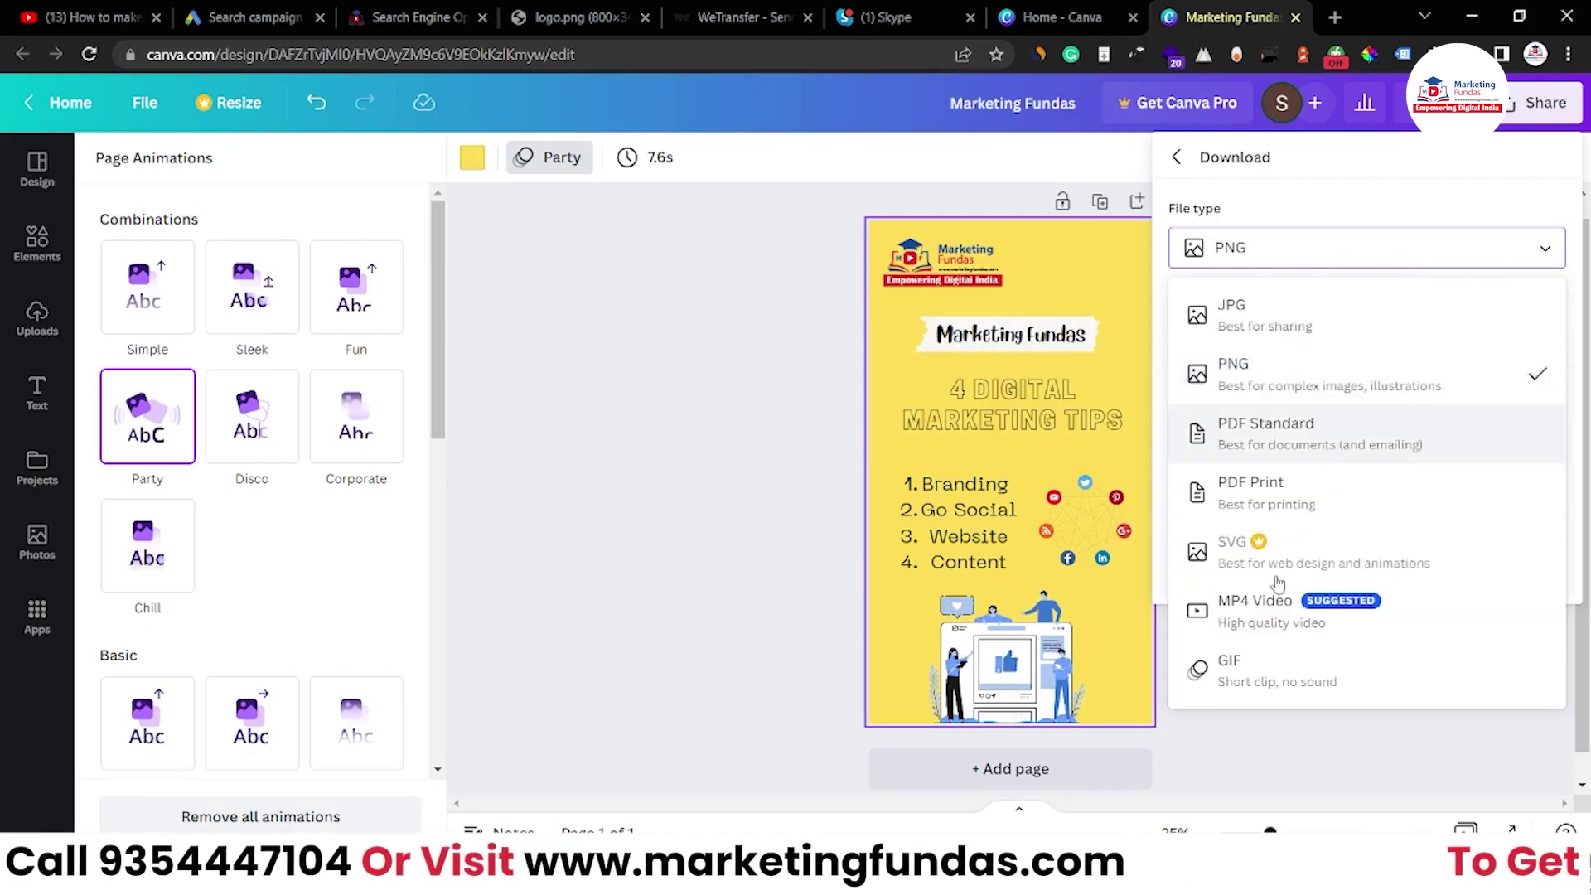